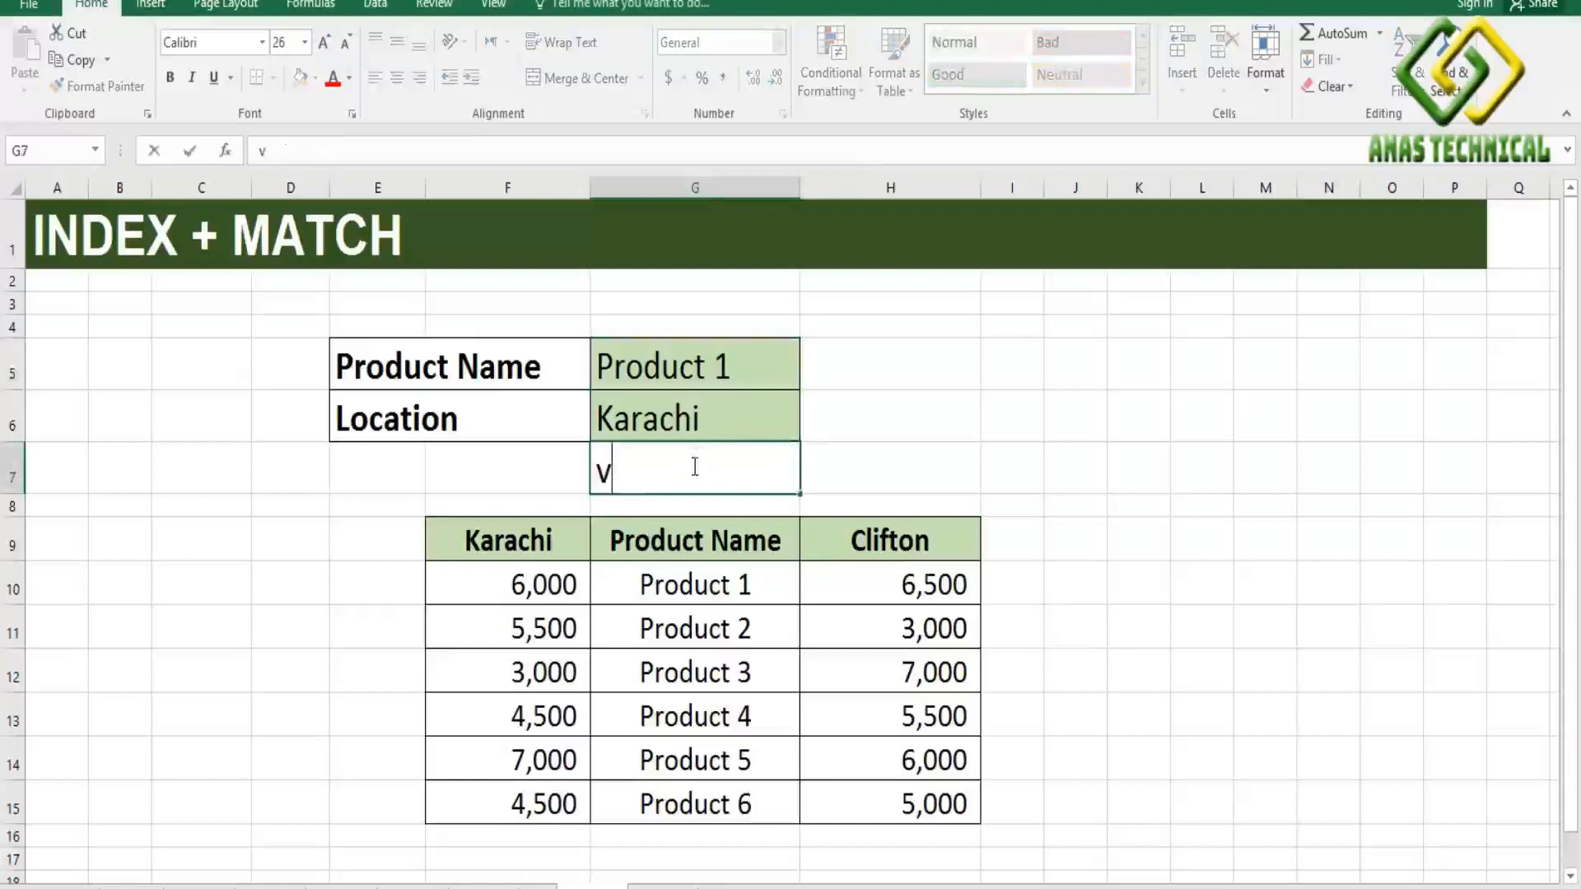
key(BackSpace)
text(=)
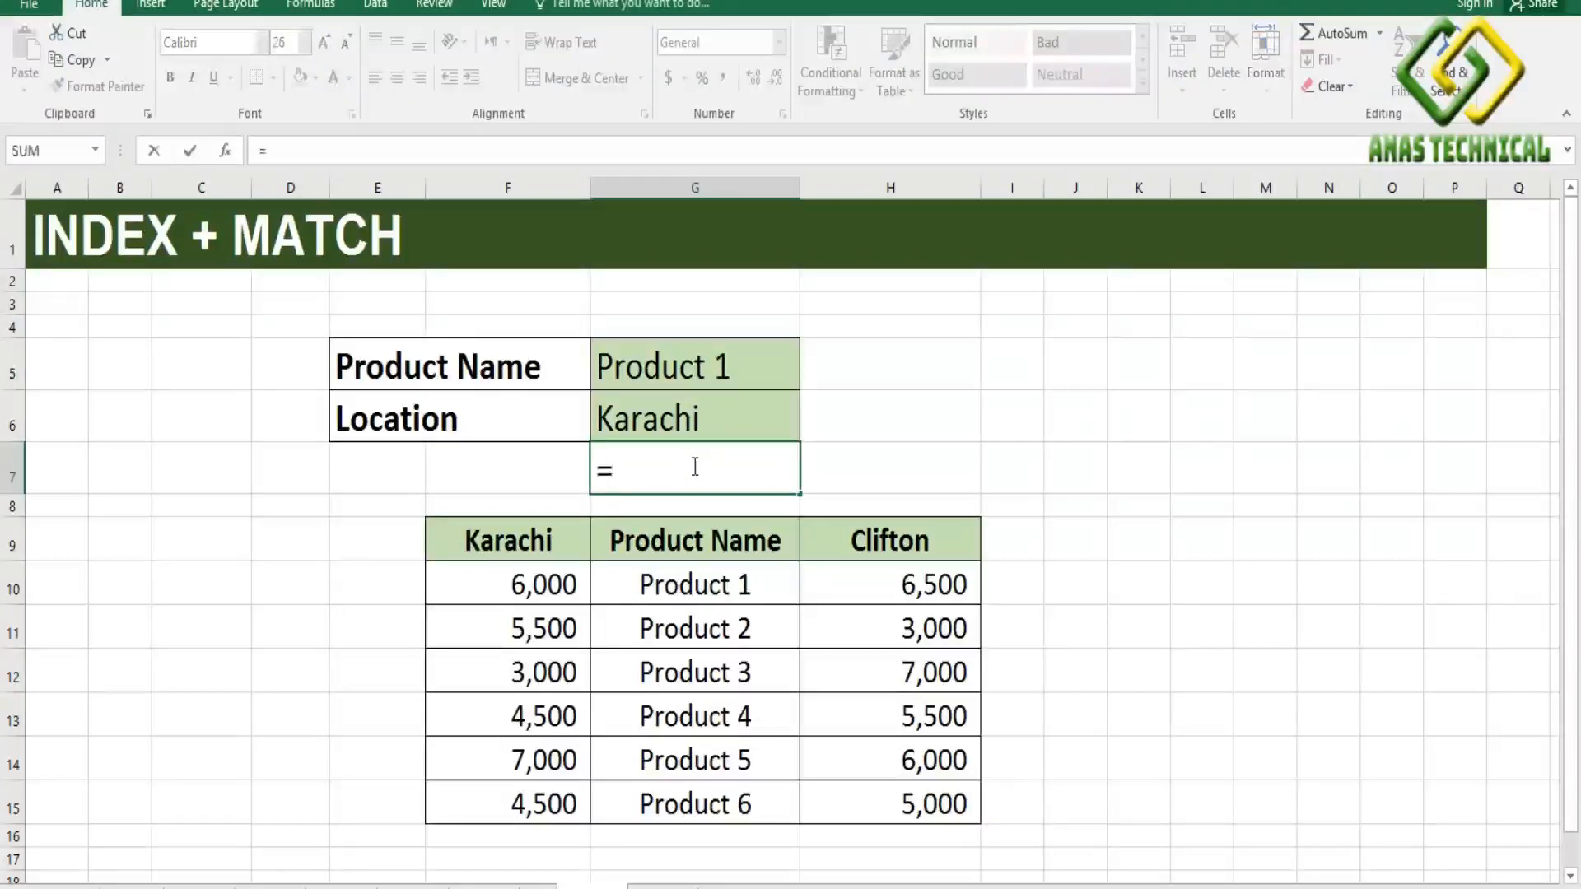
text(vlo)
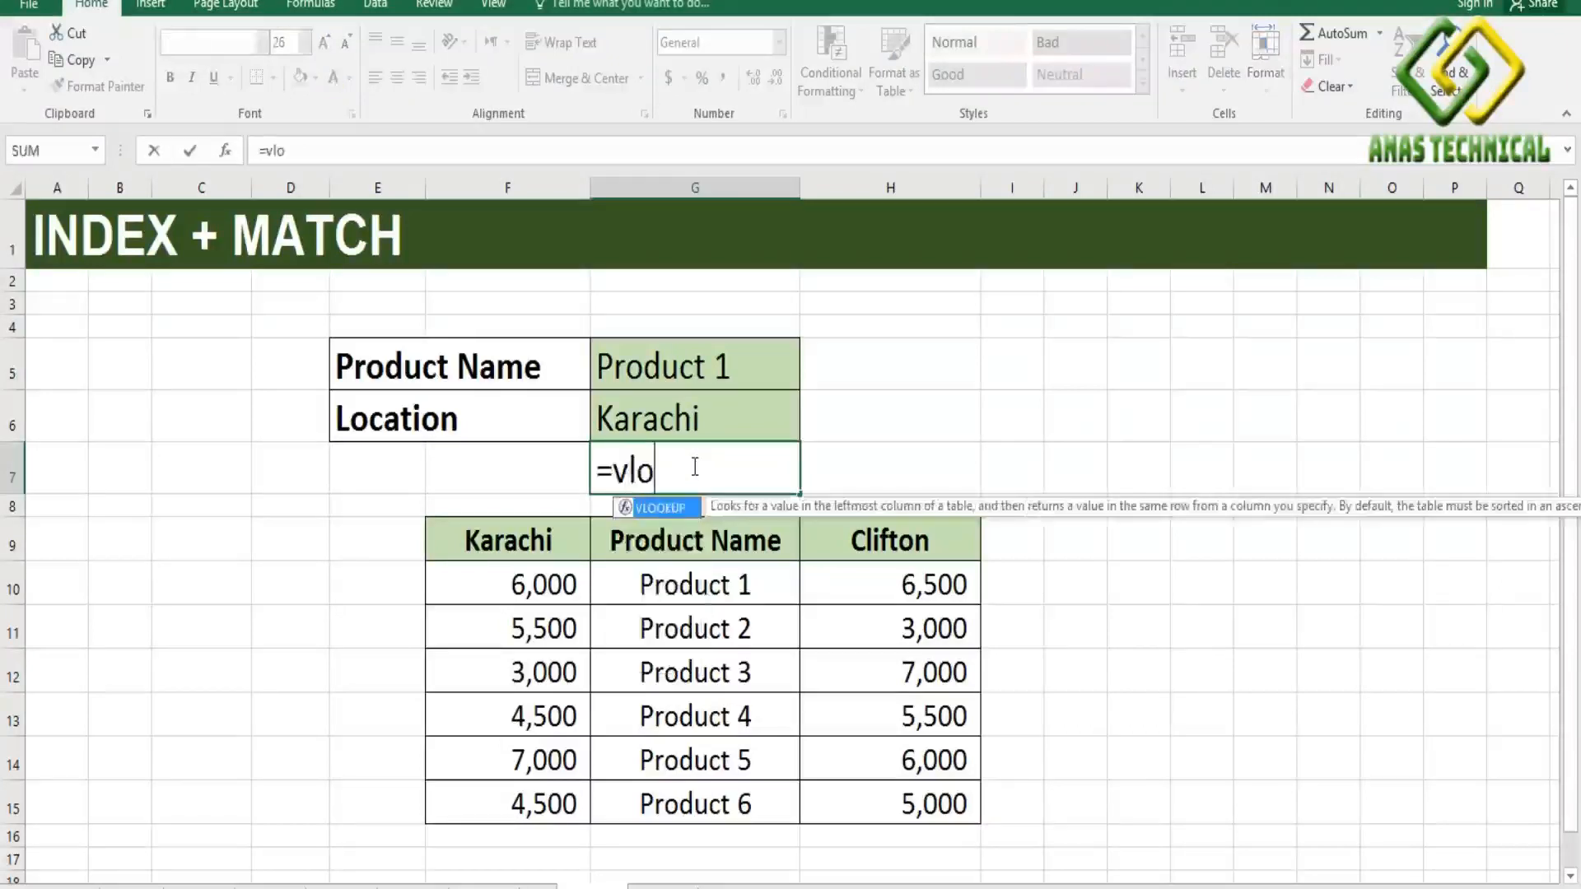
text(ok)
key(Tab)
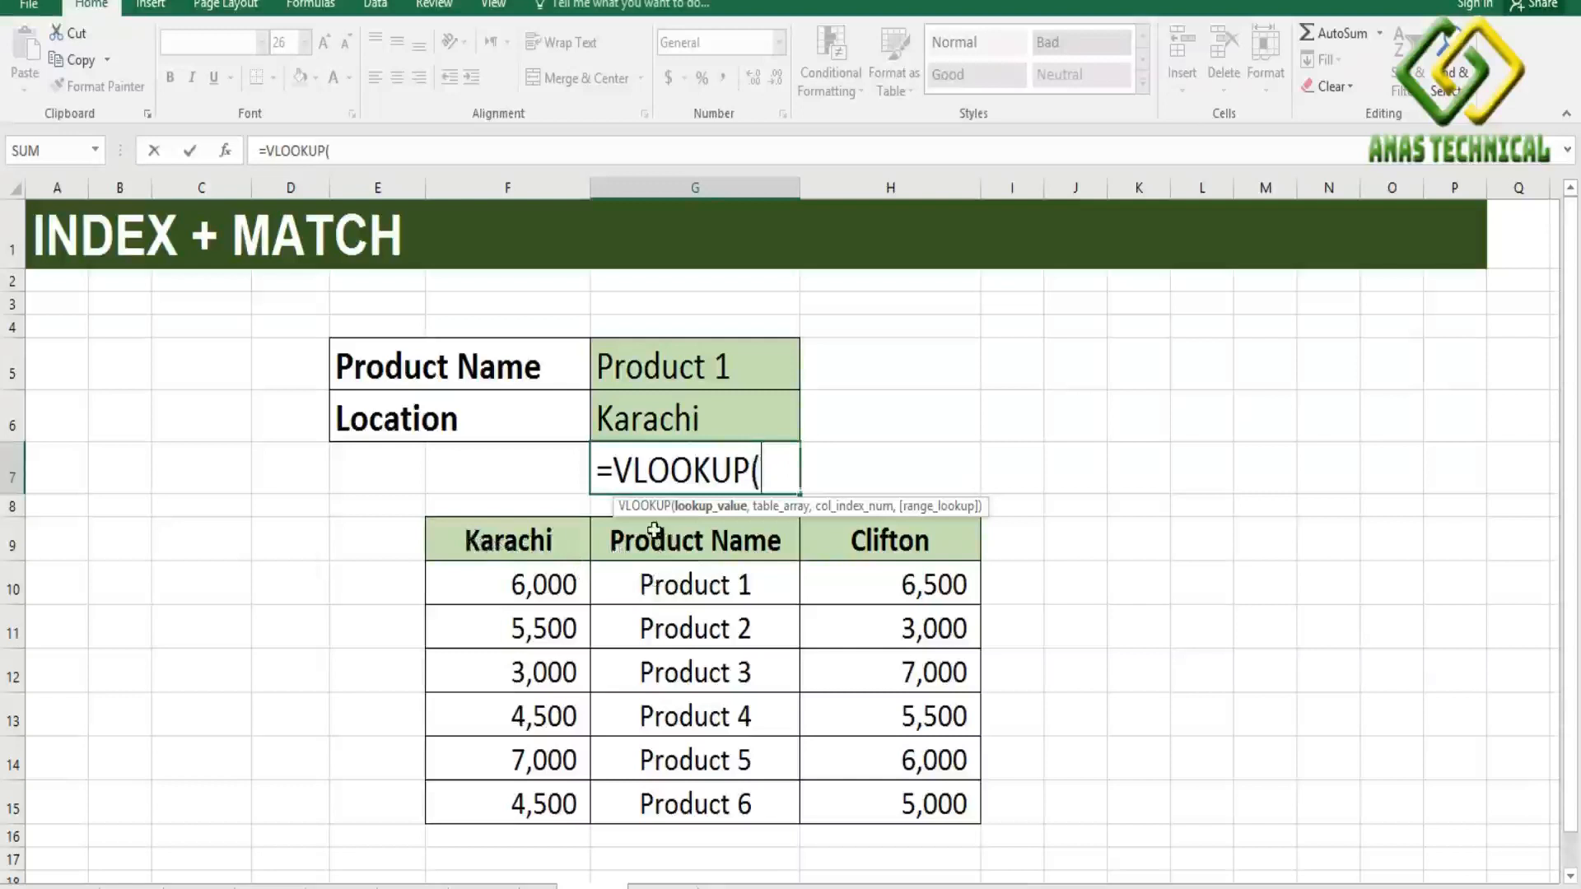
drag(655, 532, 914, 803)
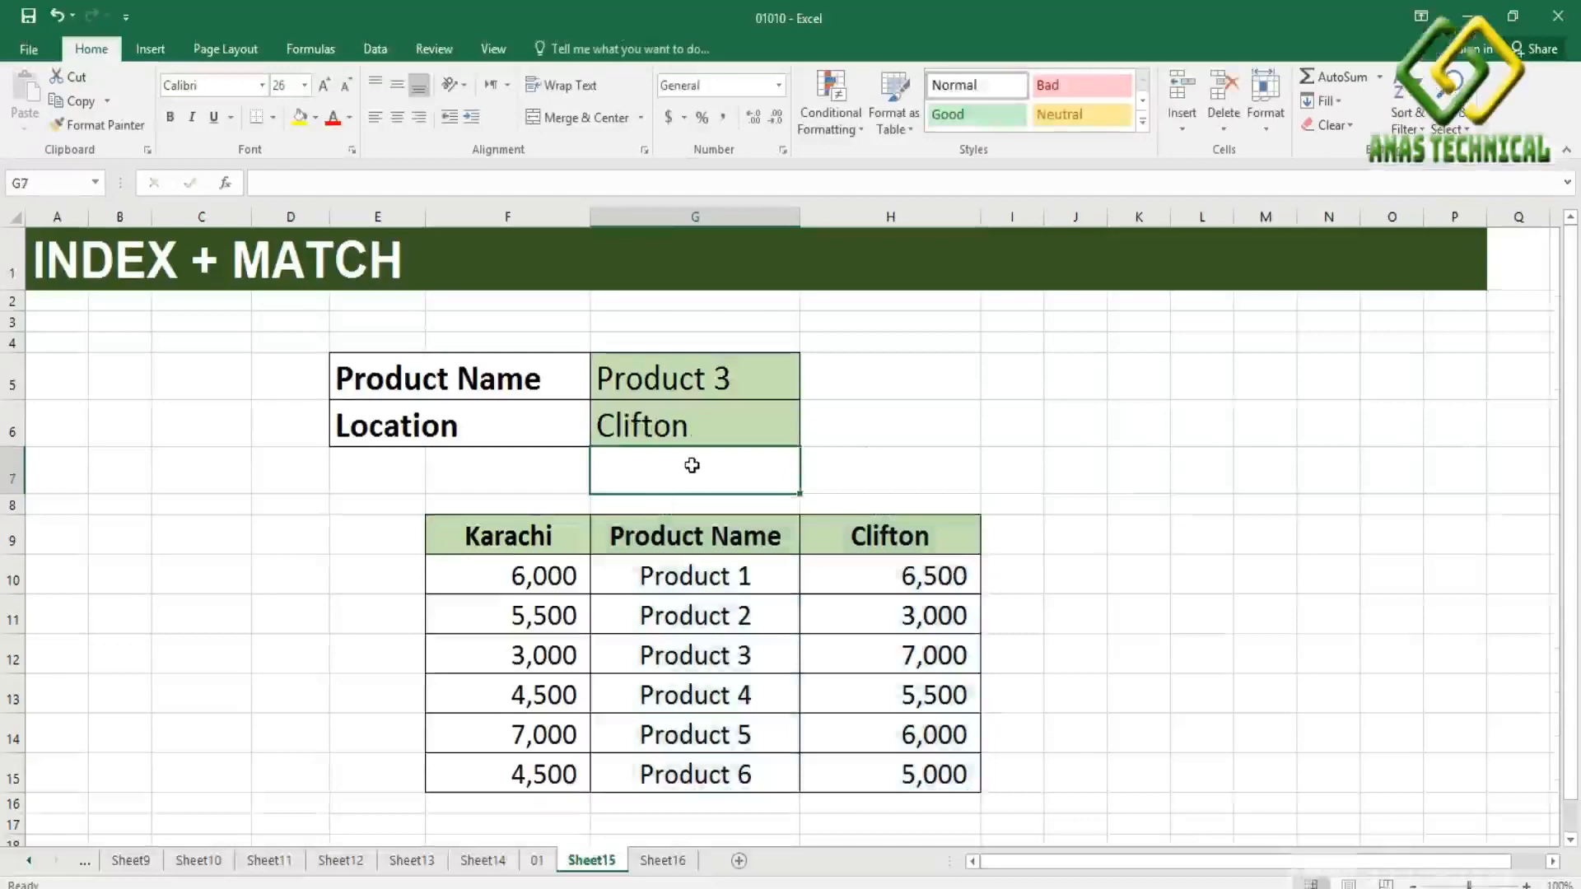
Select Product 1 as the product name in cell G5
click(743, 368)
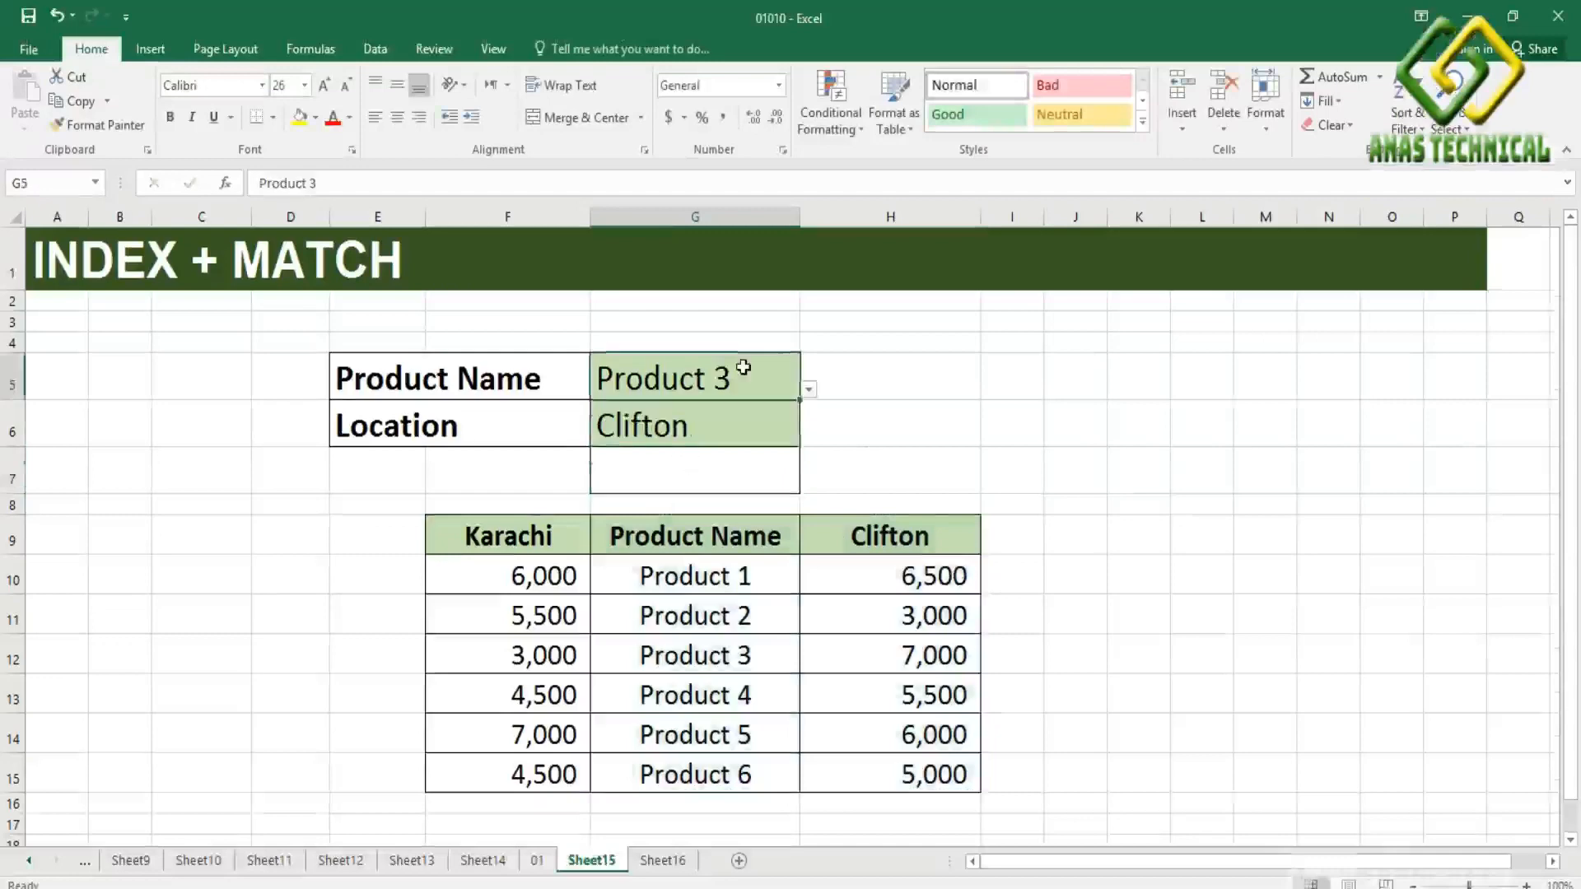
click(809, 389)
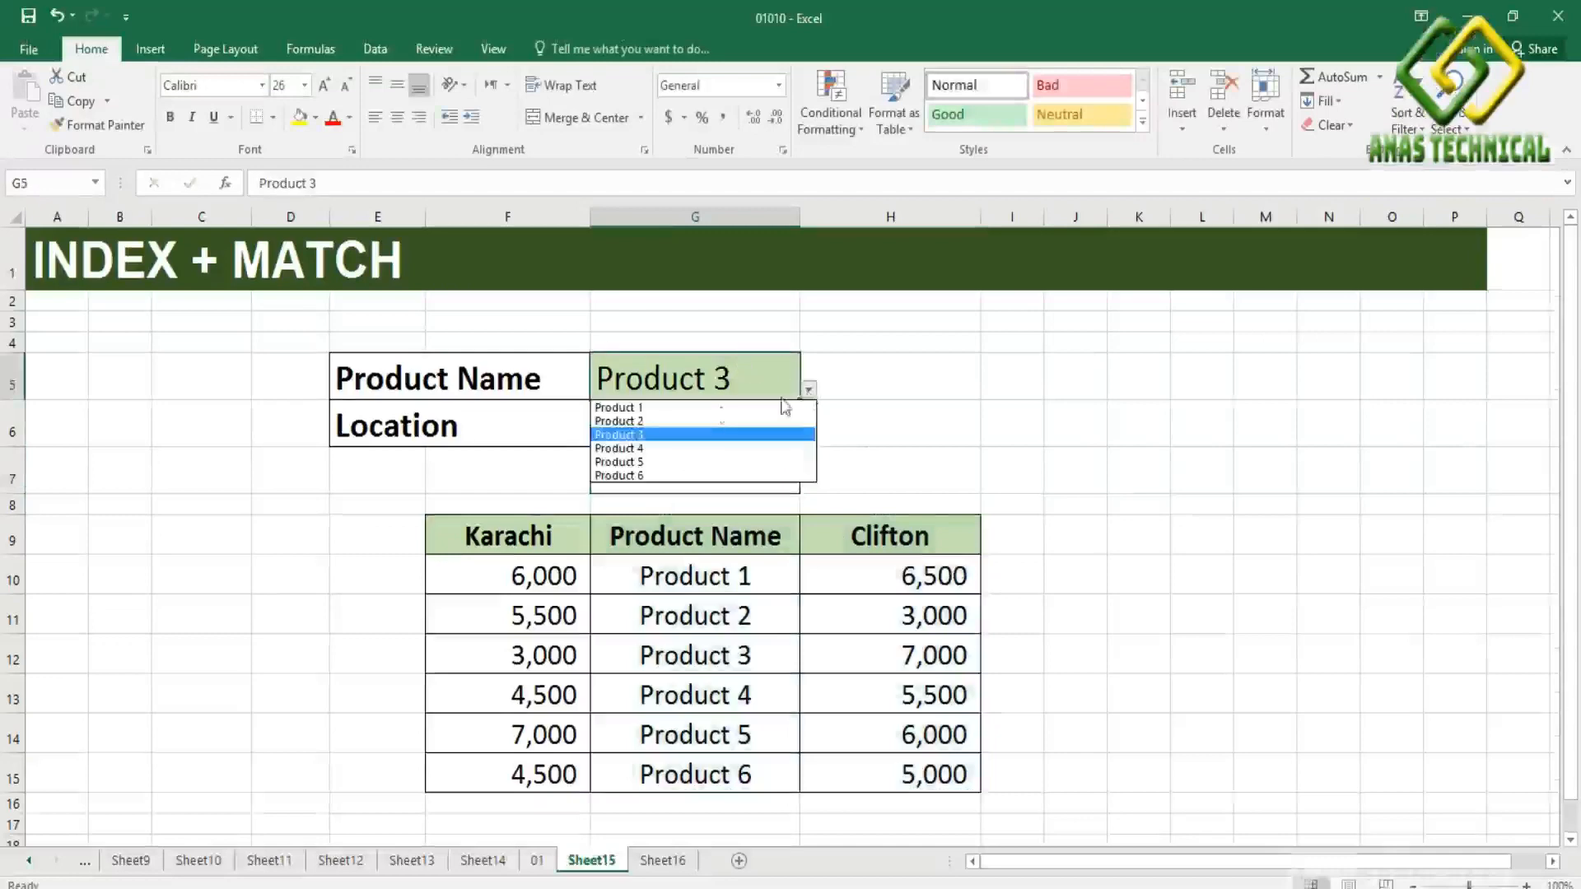
click(634, 407)
Begin an INDEX formula in cell G7 with the absolute range $F$9:$H$15 as its array
click(680, 470)
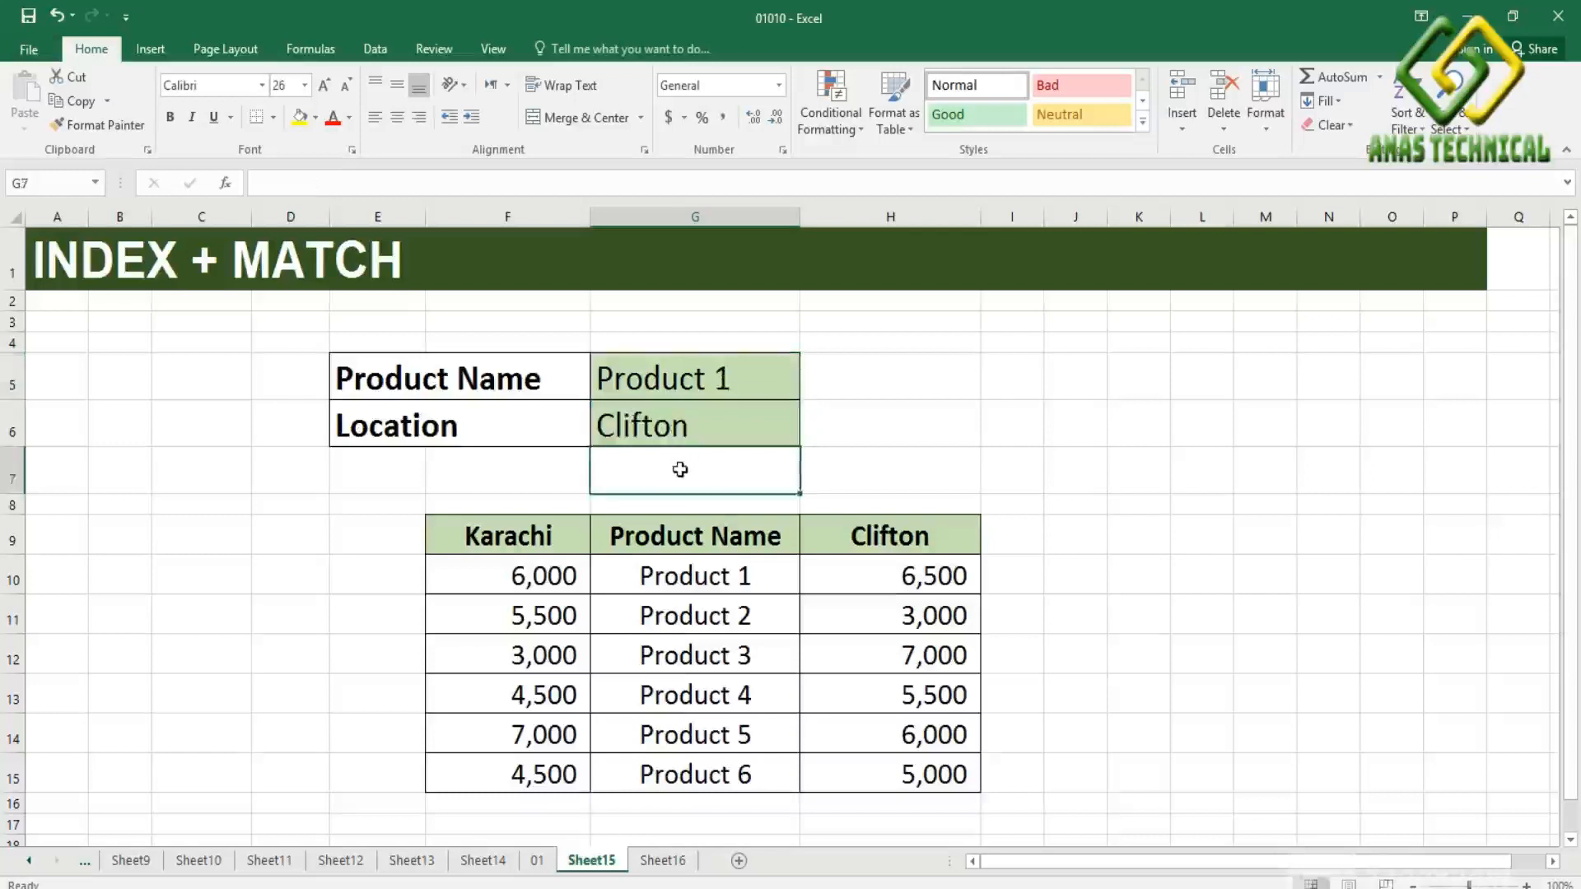
text(=i)
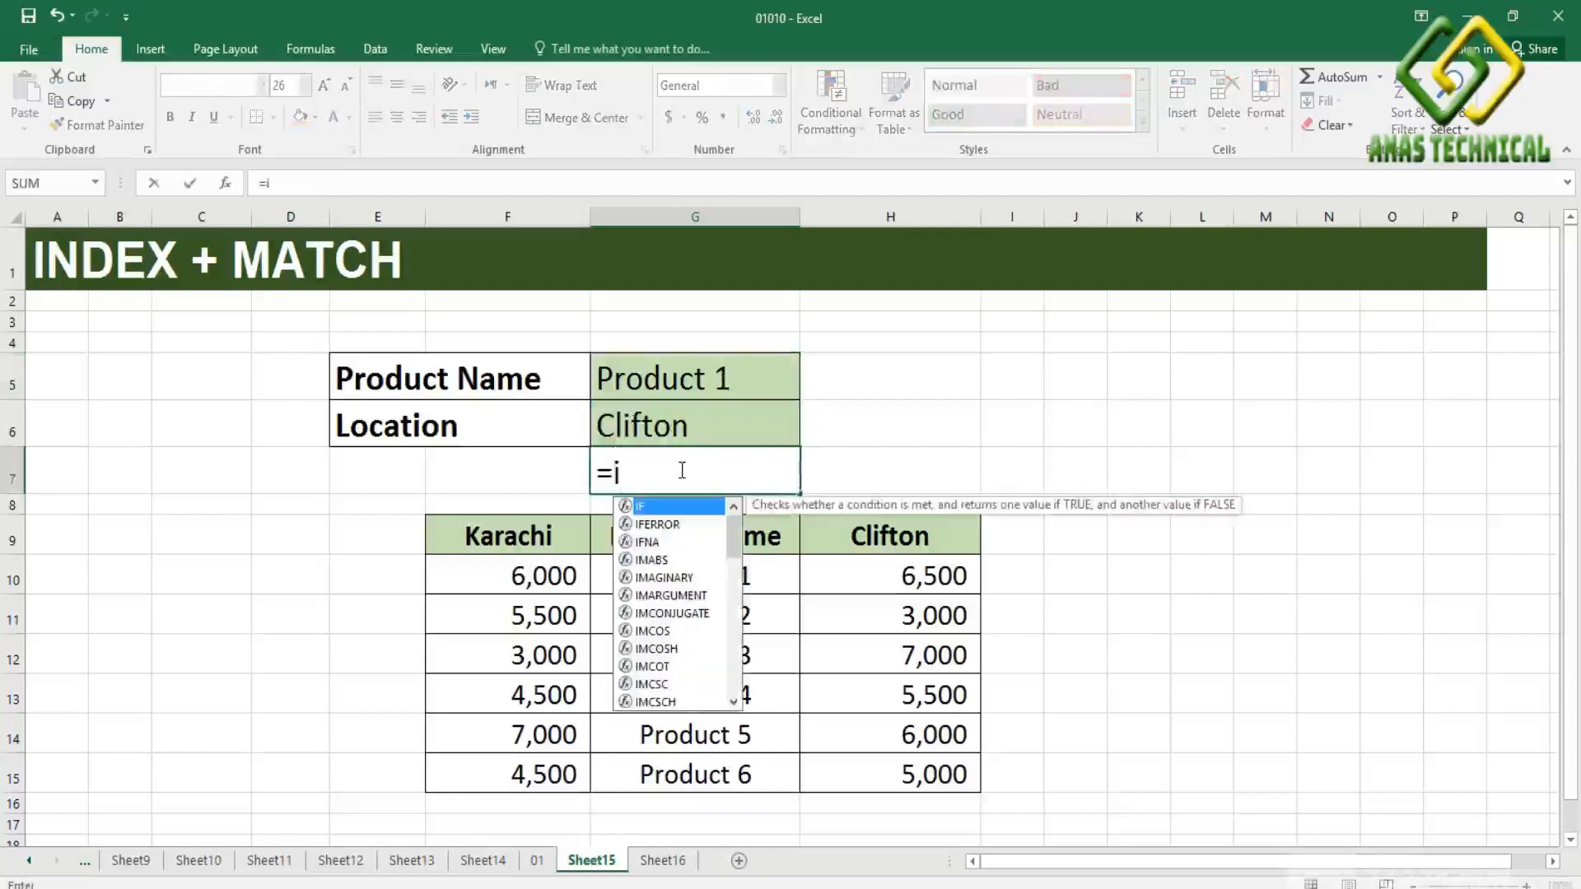
text(n)
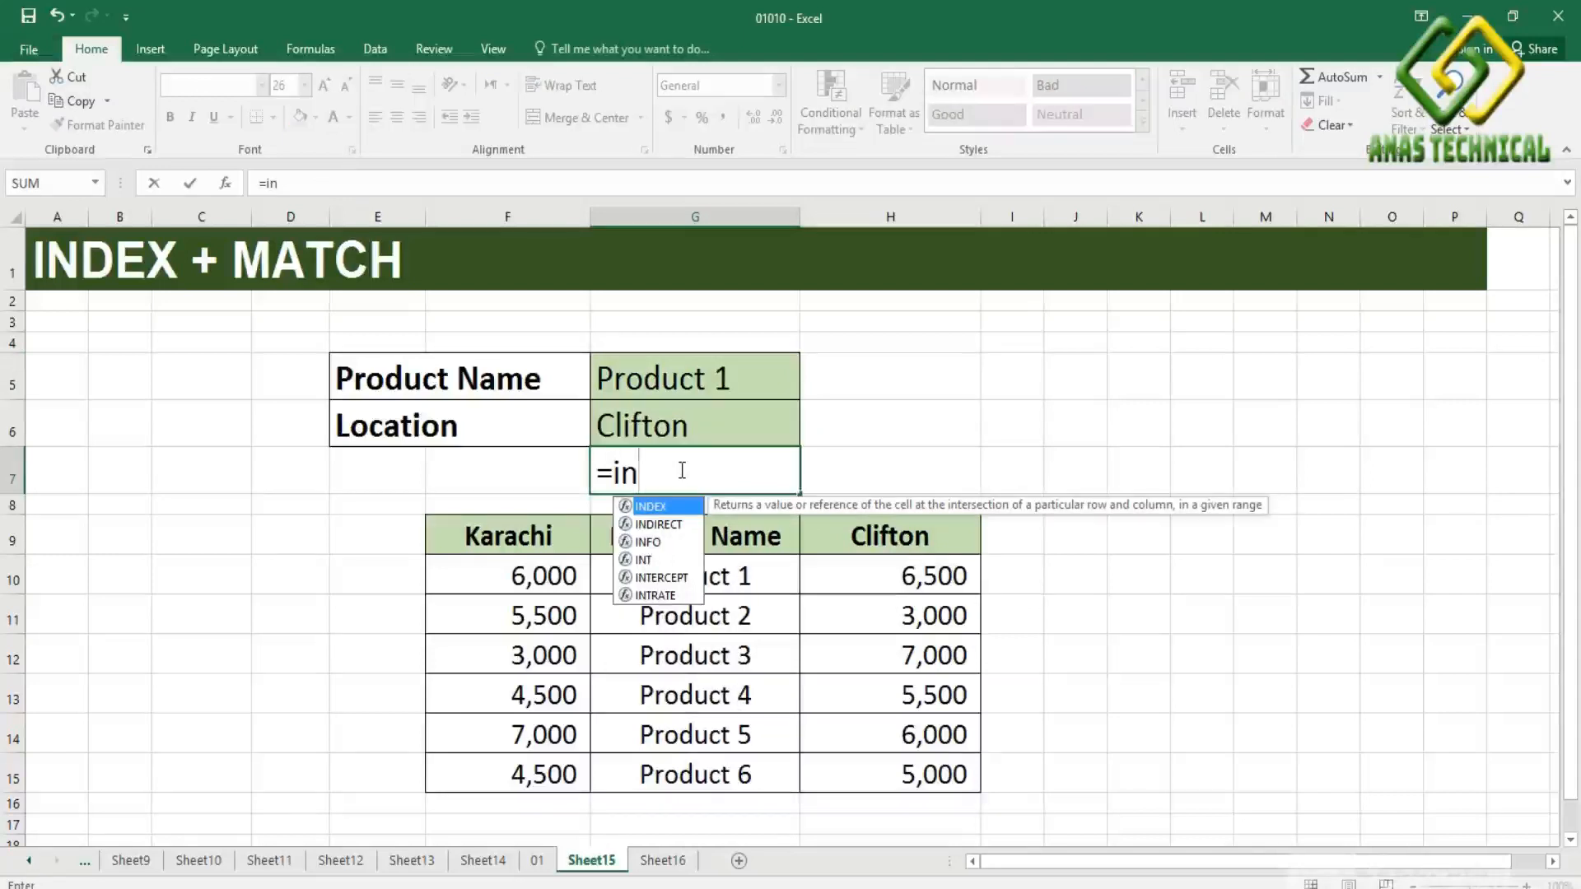
text(d)
key(Tab)
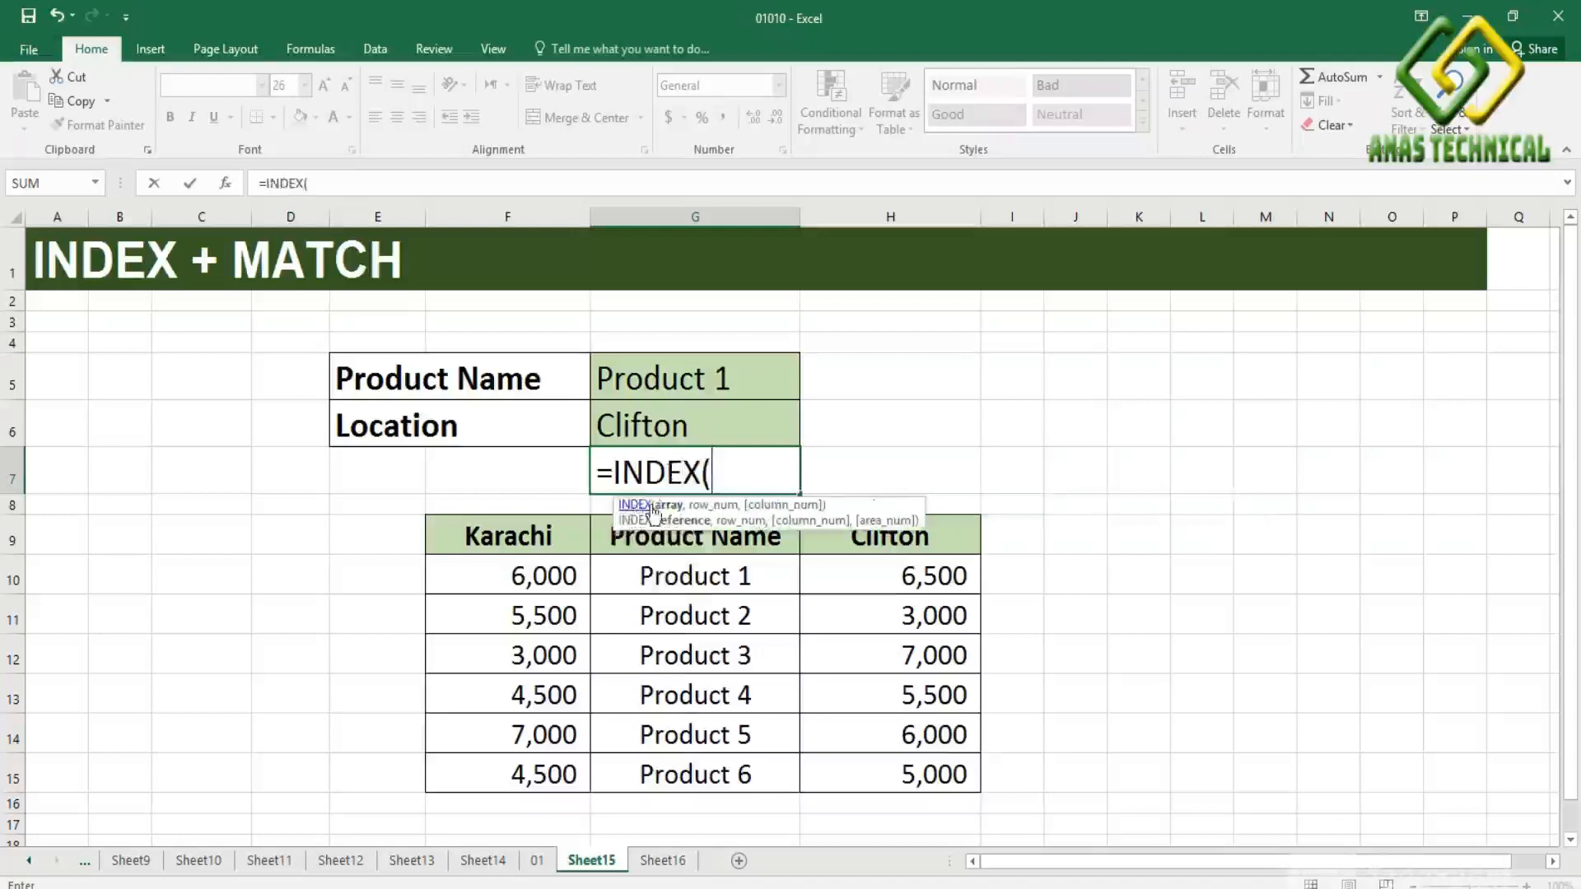
click(498, 535)
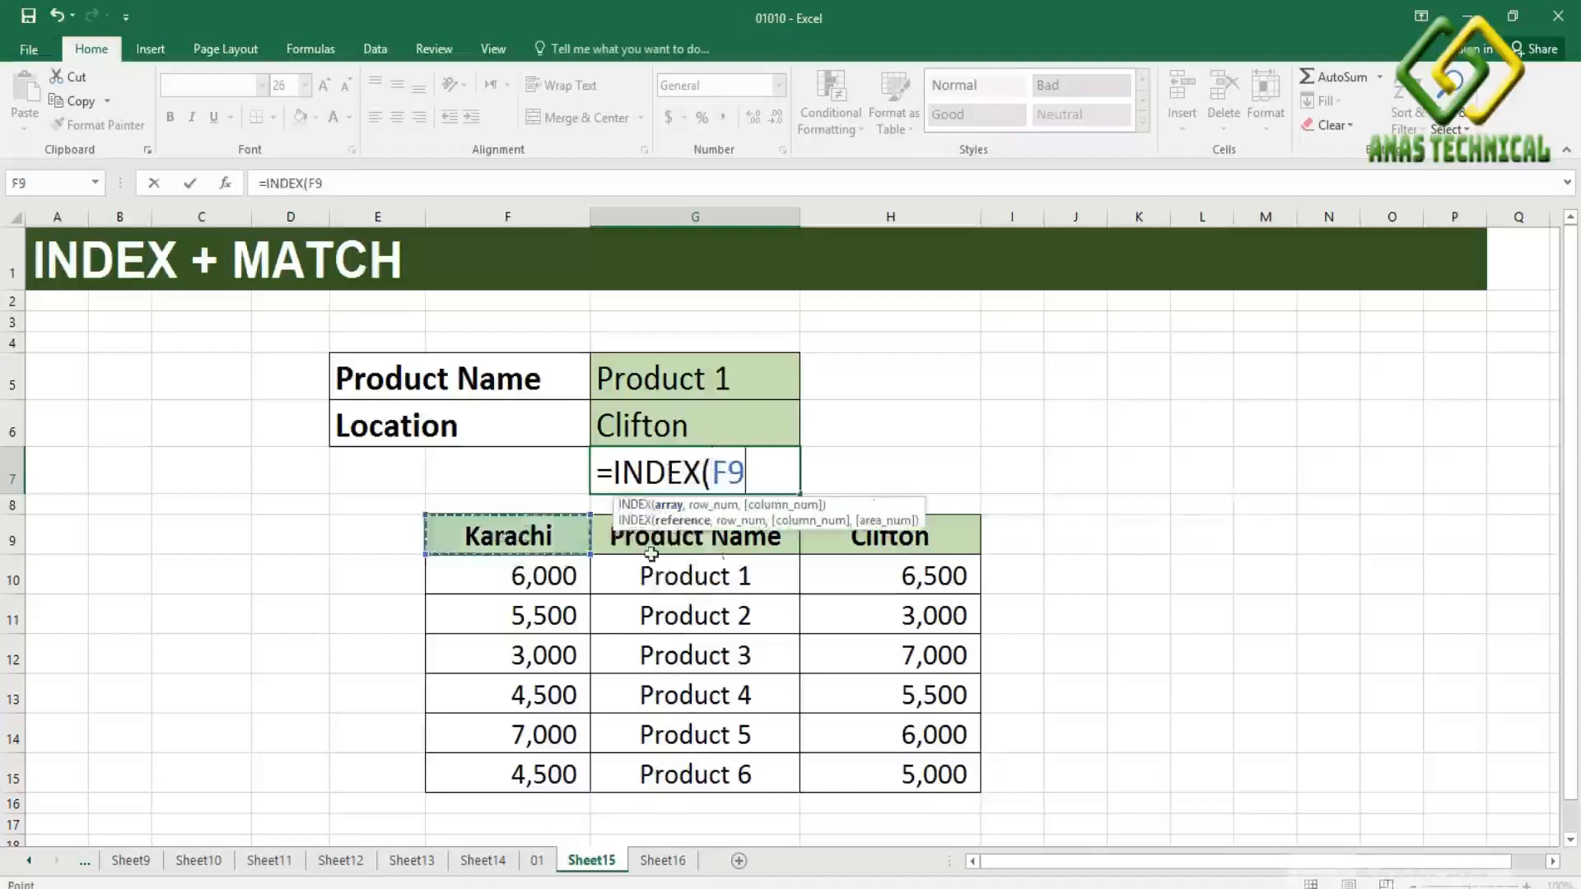
drag(651, 554, 919, 790)
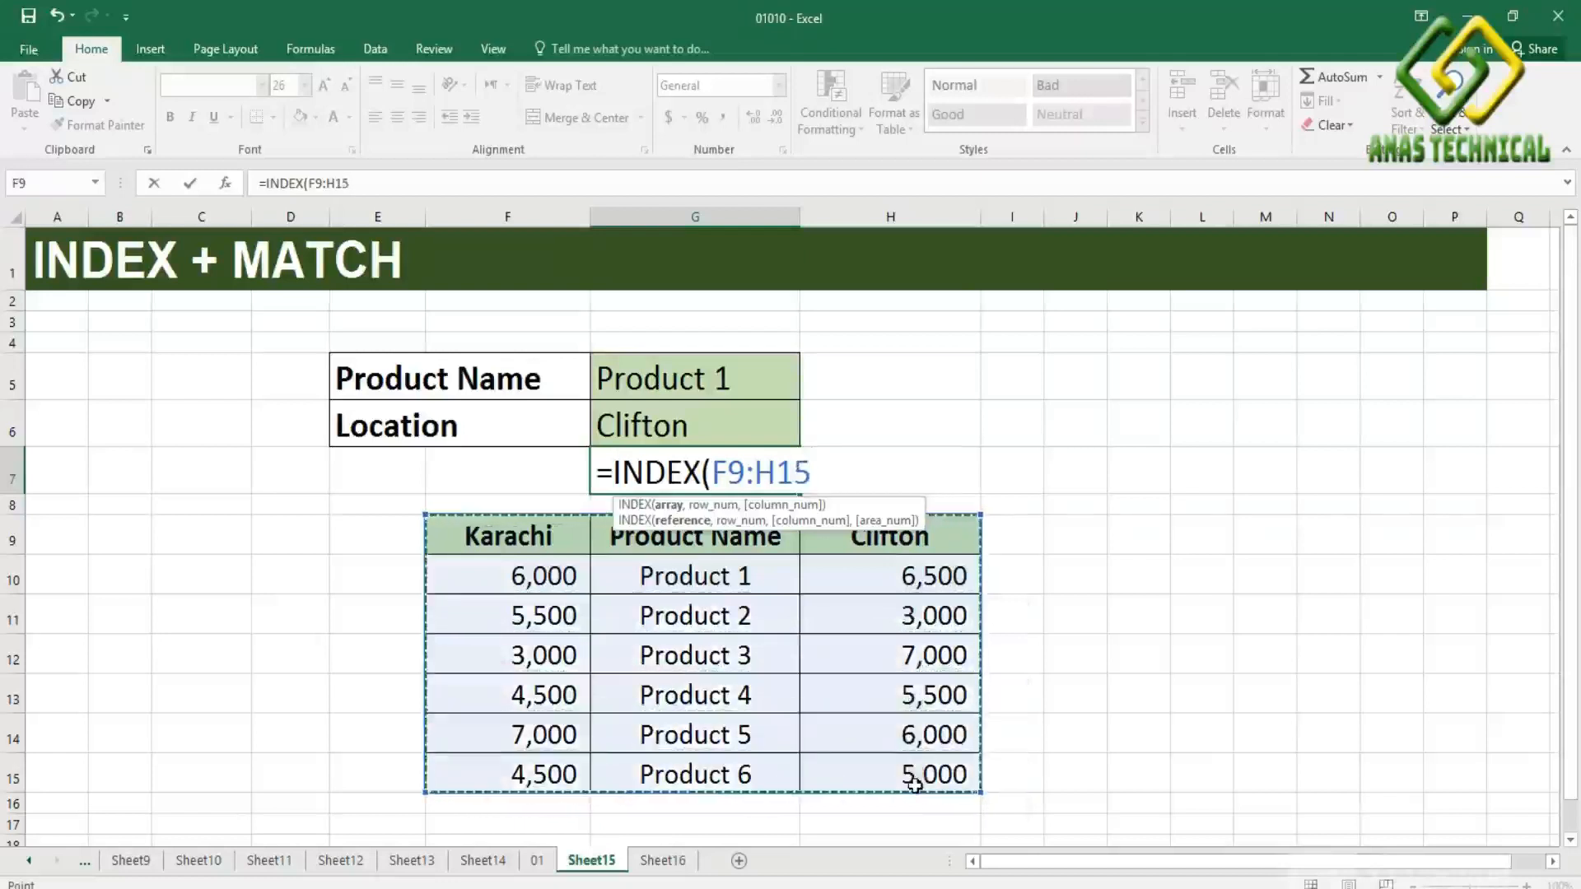
key(F4)
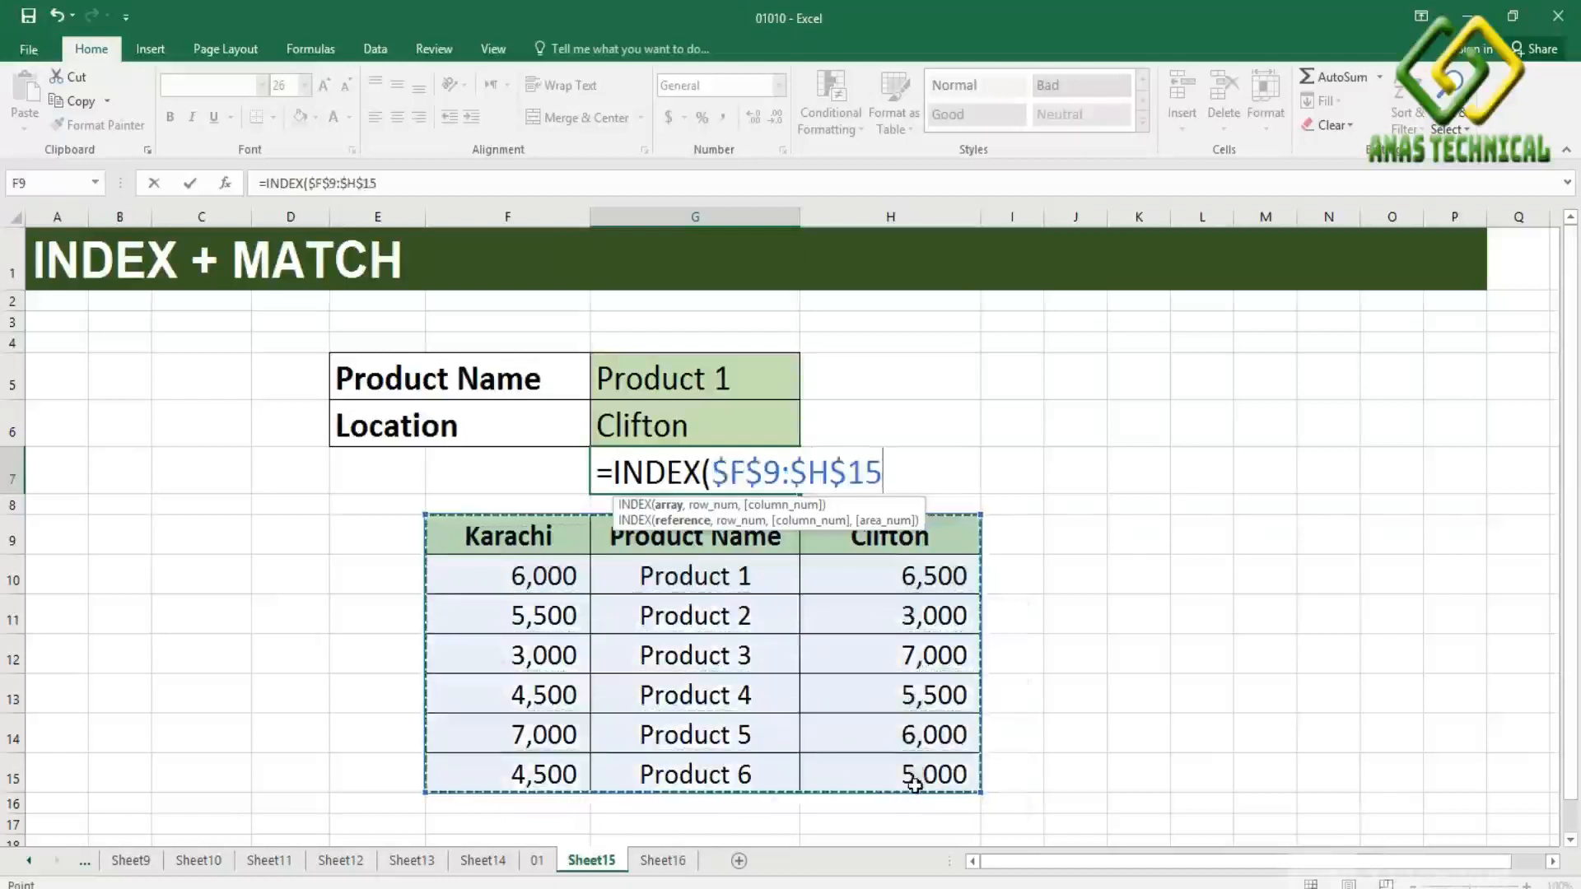
text(,)
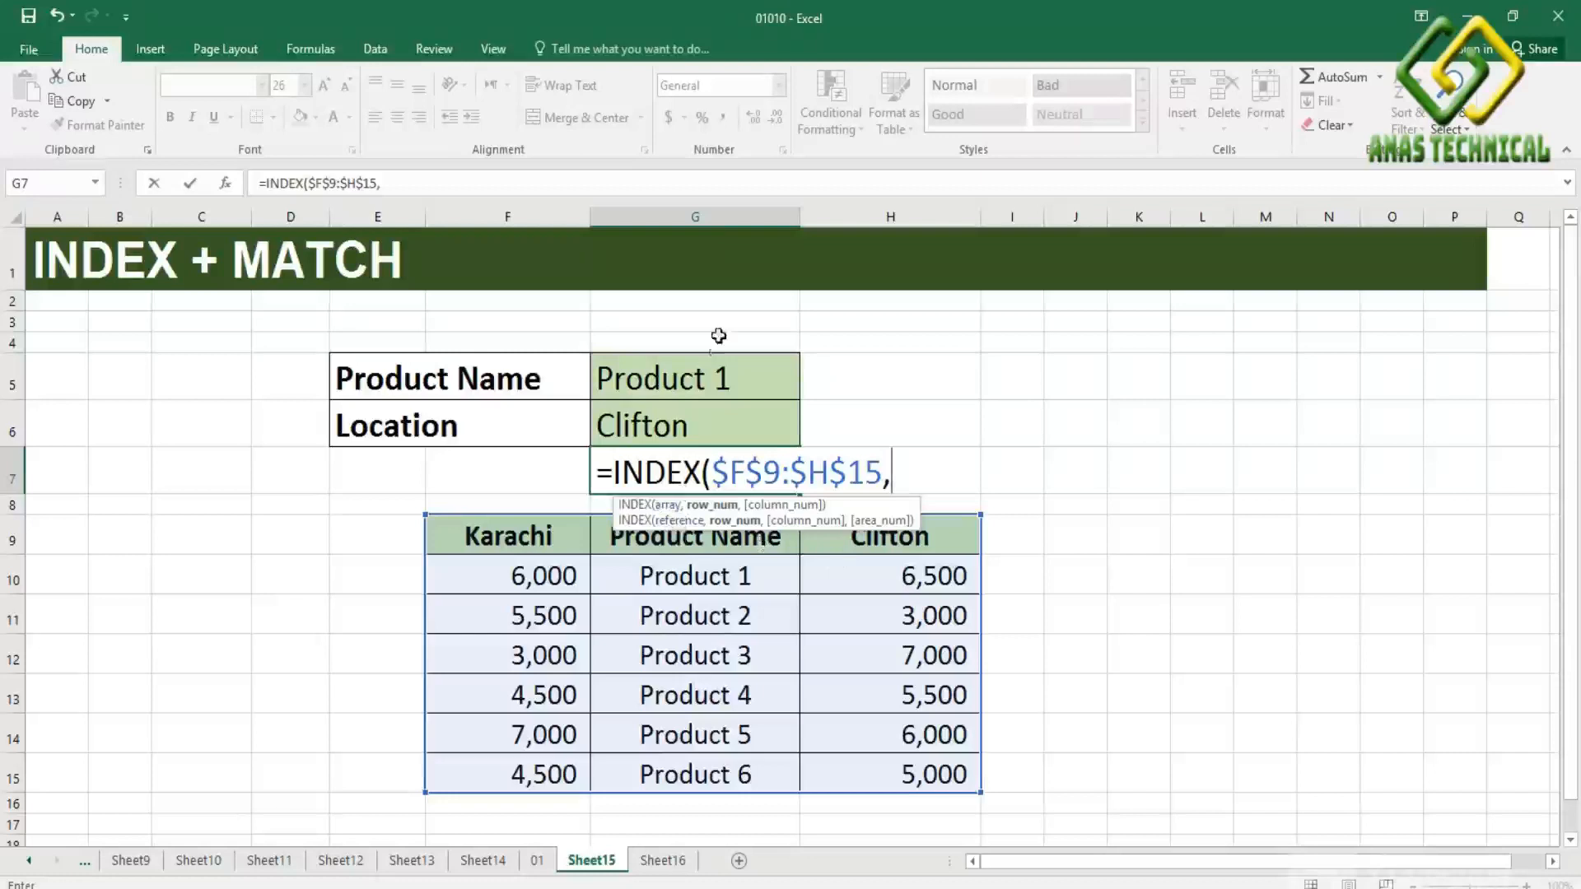
Complete the INDEX formula with row number 2 and column number 3
text(2,)
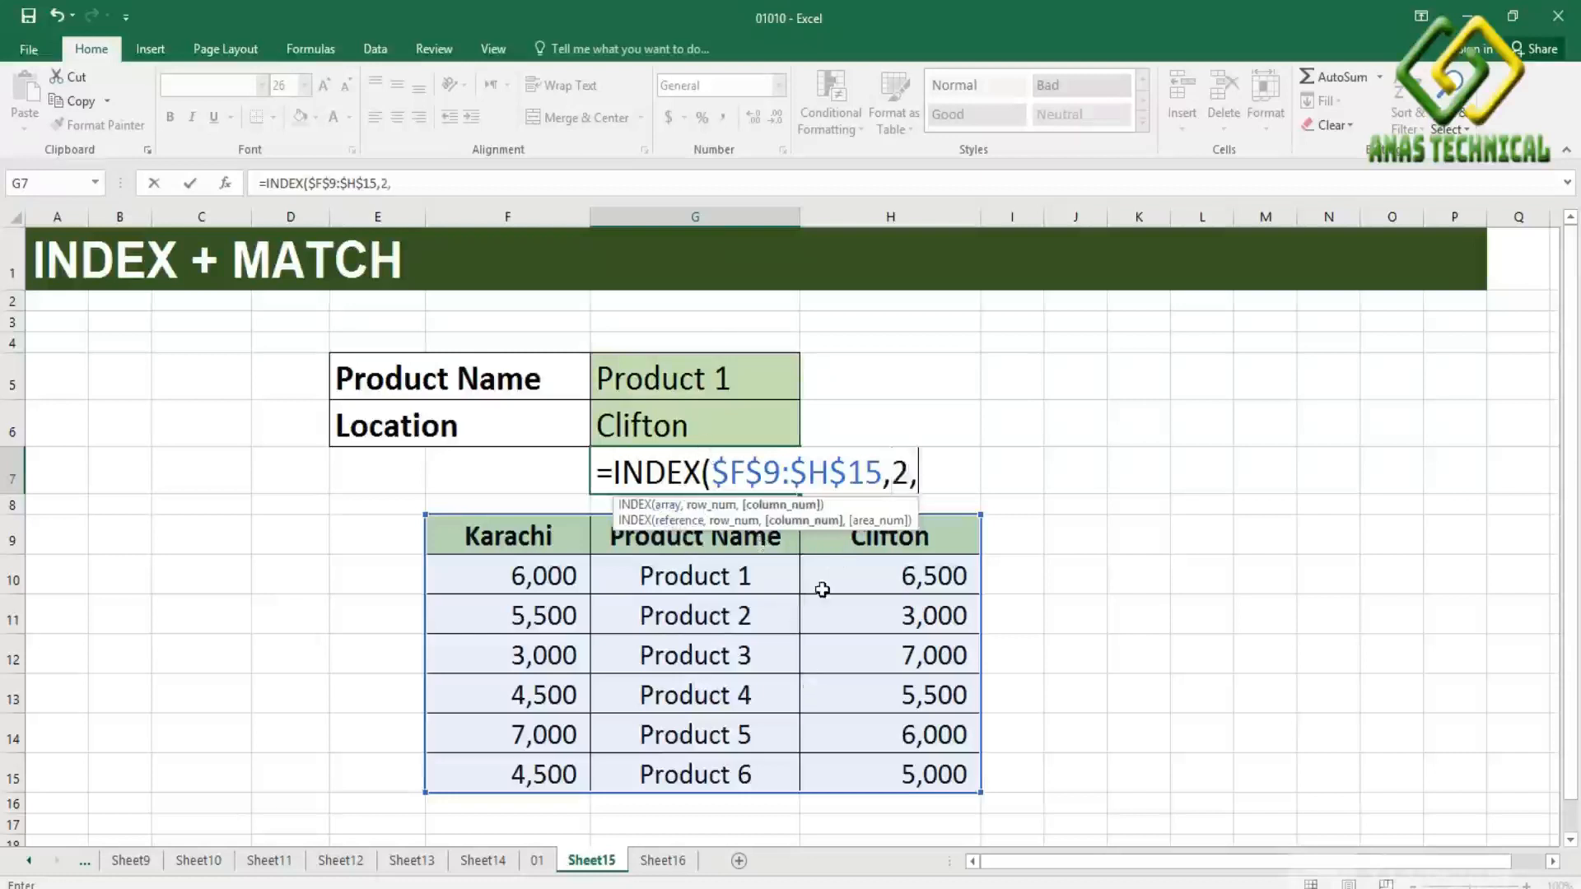
text(3))
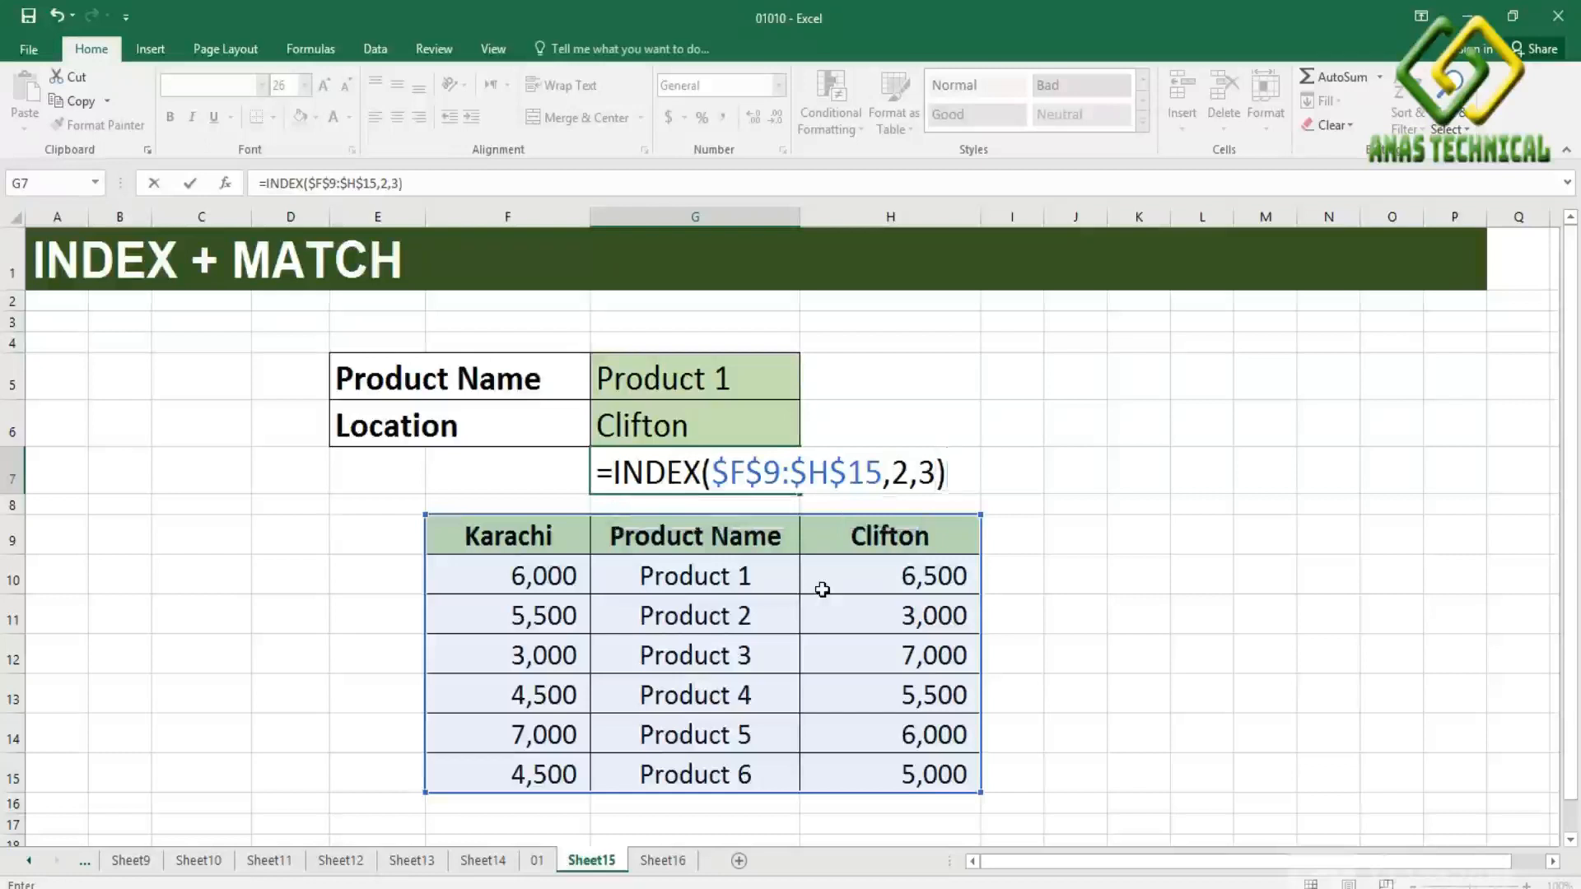
key(Return)
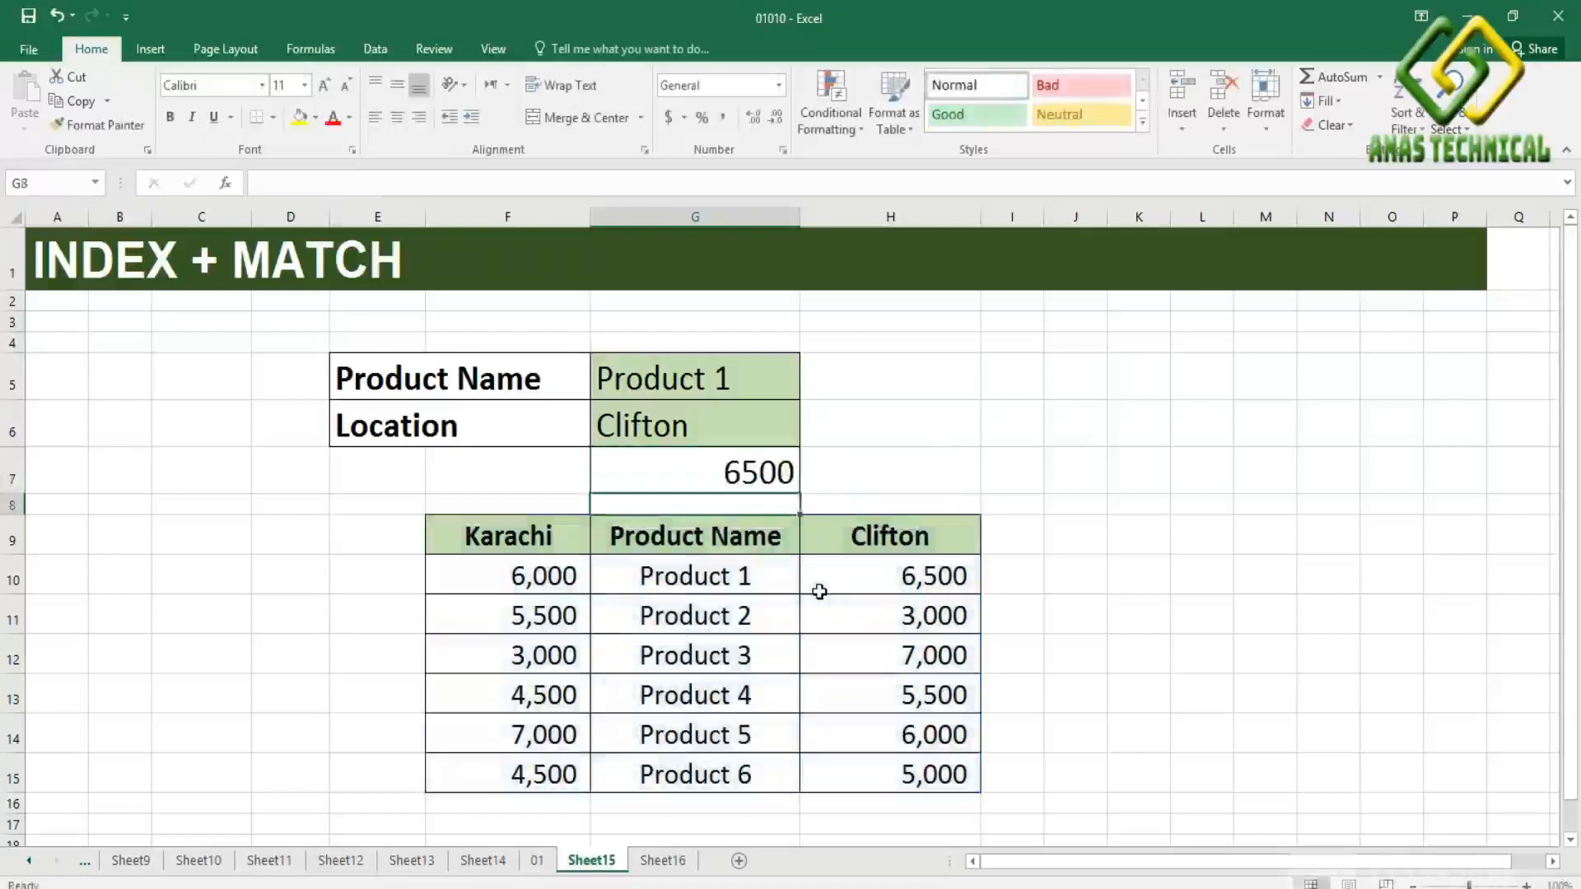
Change the location in G6 to Karachi and the product name in G5 to Product 3
click(746, 466)
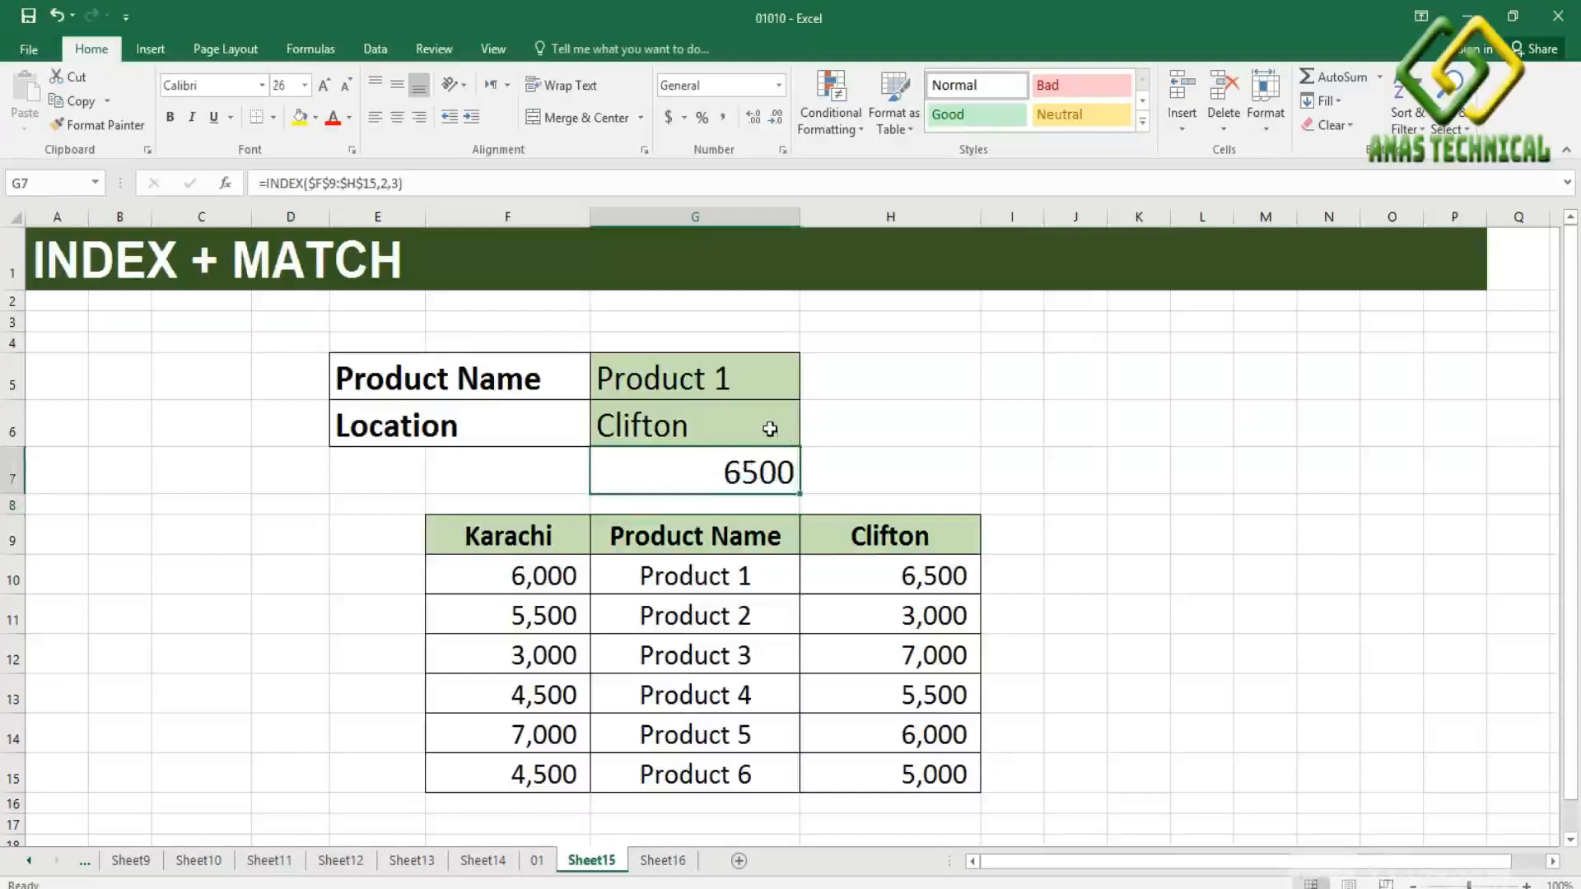
click(772, 429)
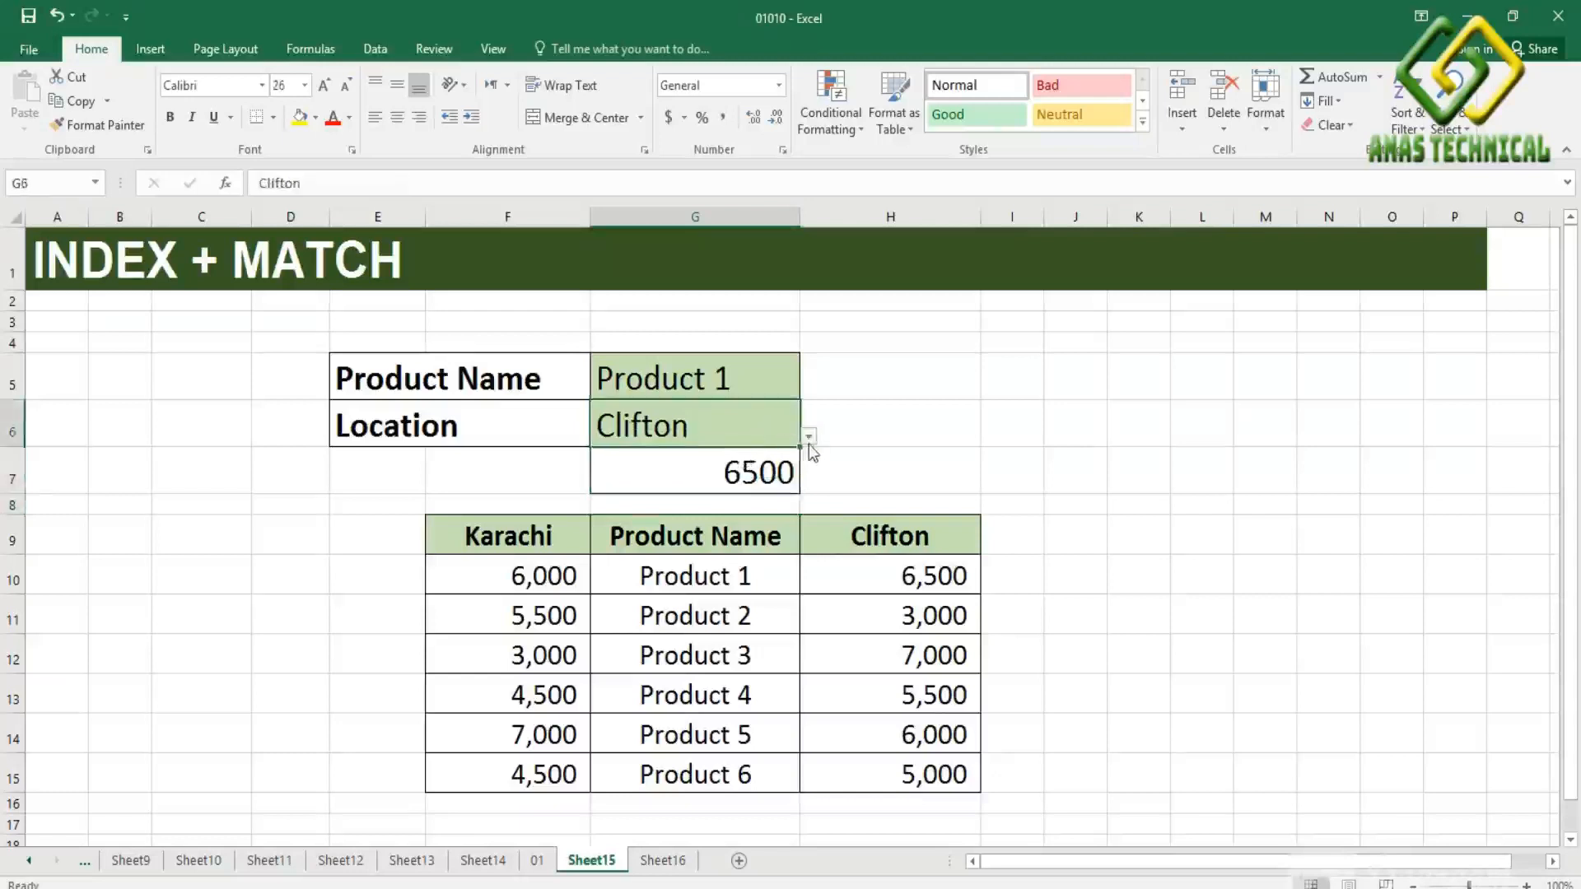
click(809, 439)
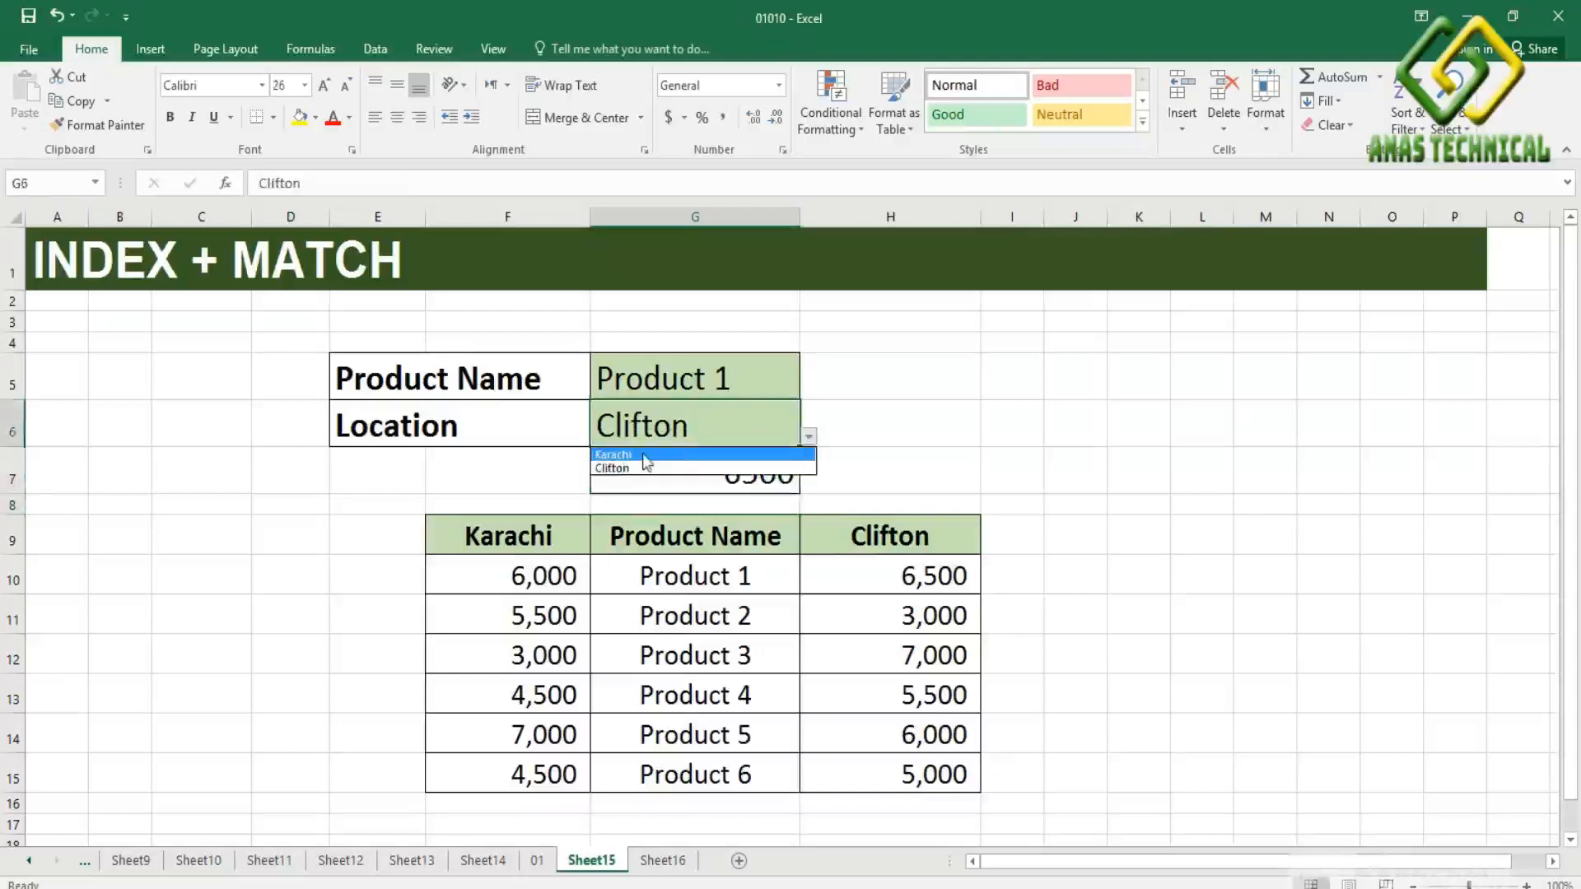
click(644, 455)
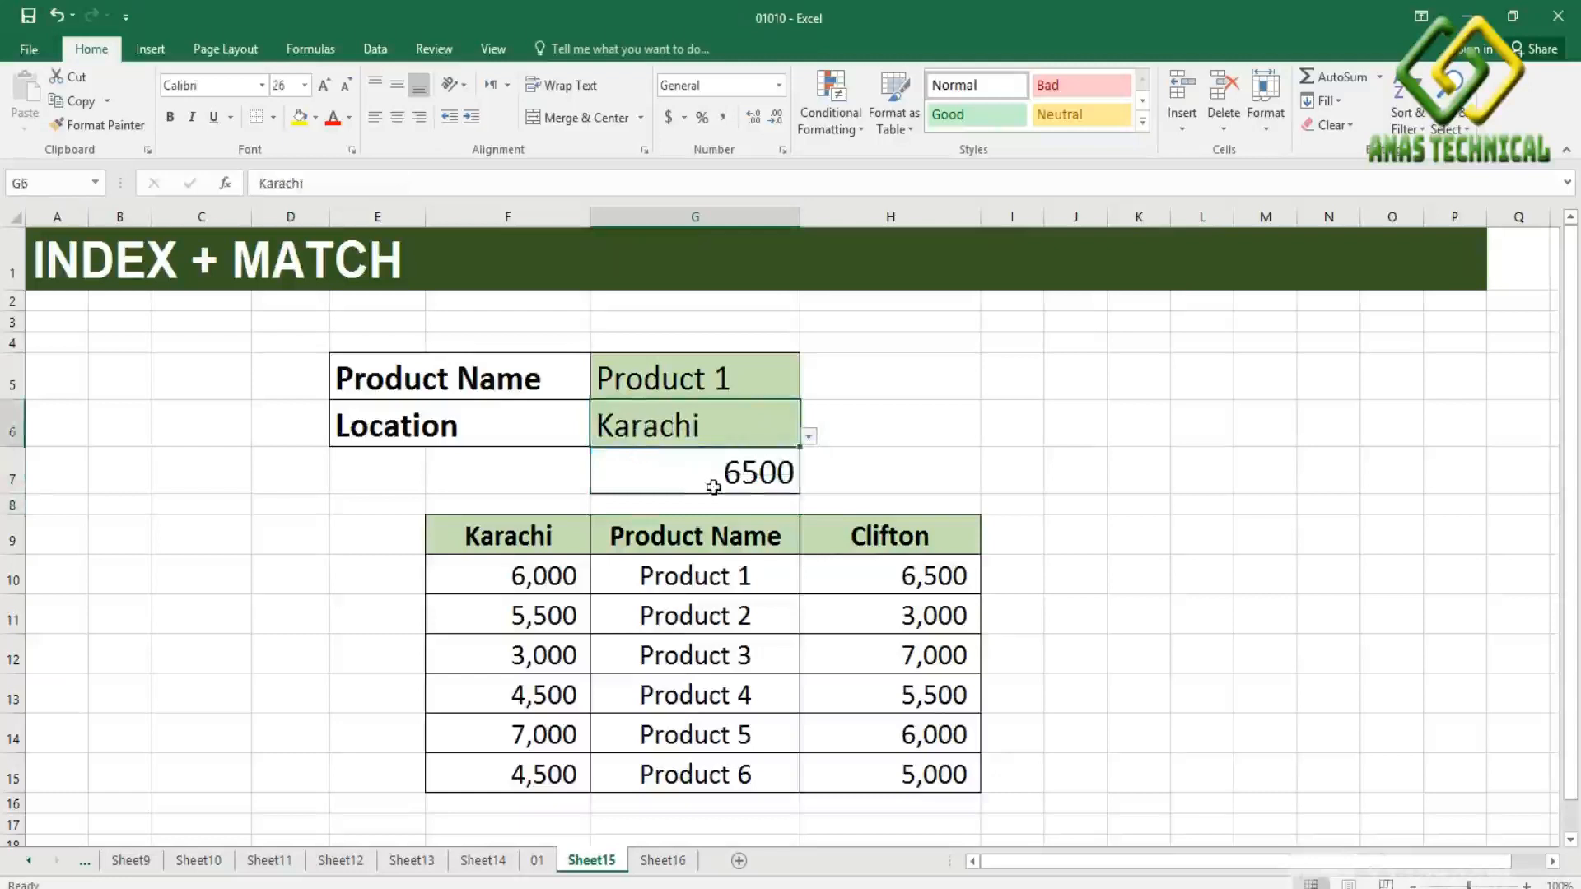
click(766, 384)
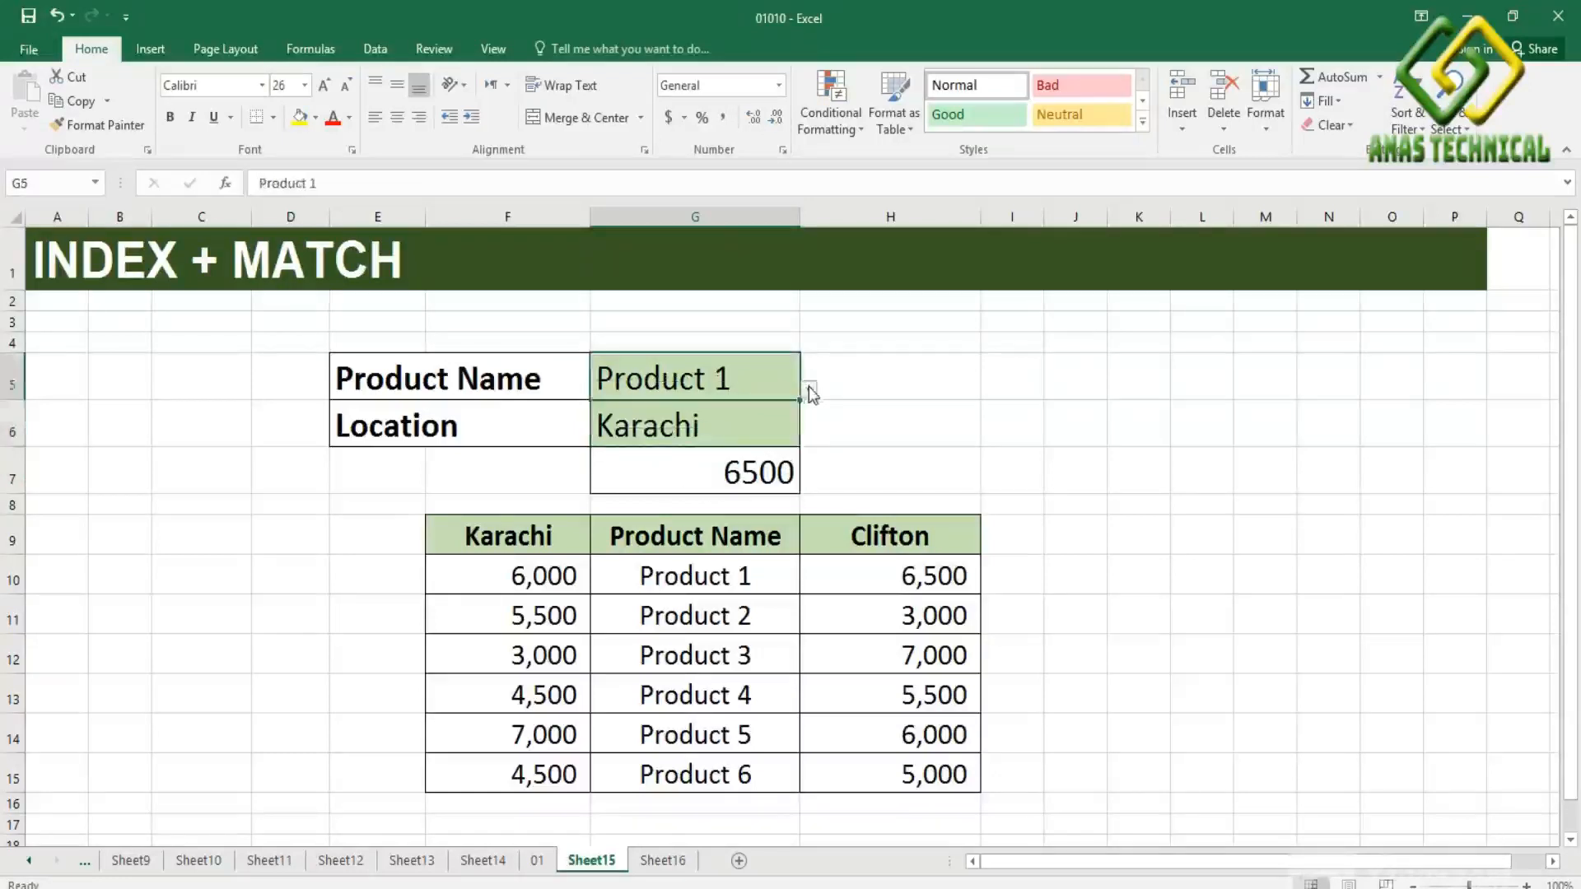
click(809, 391)
click(636, 436)
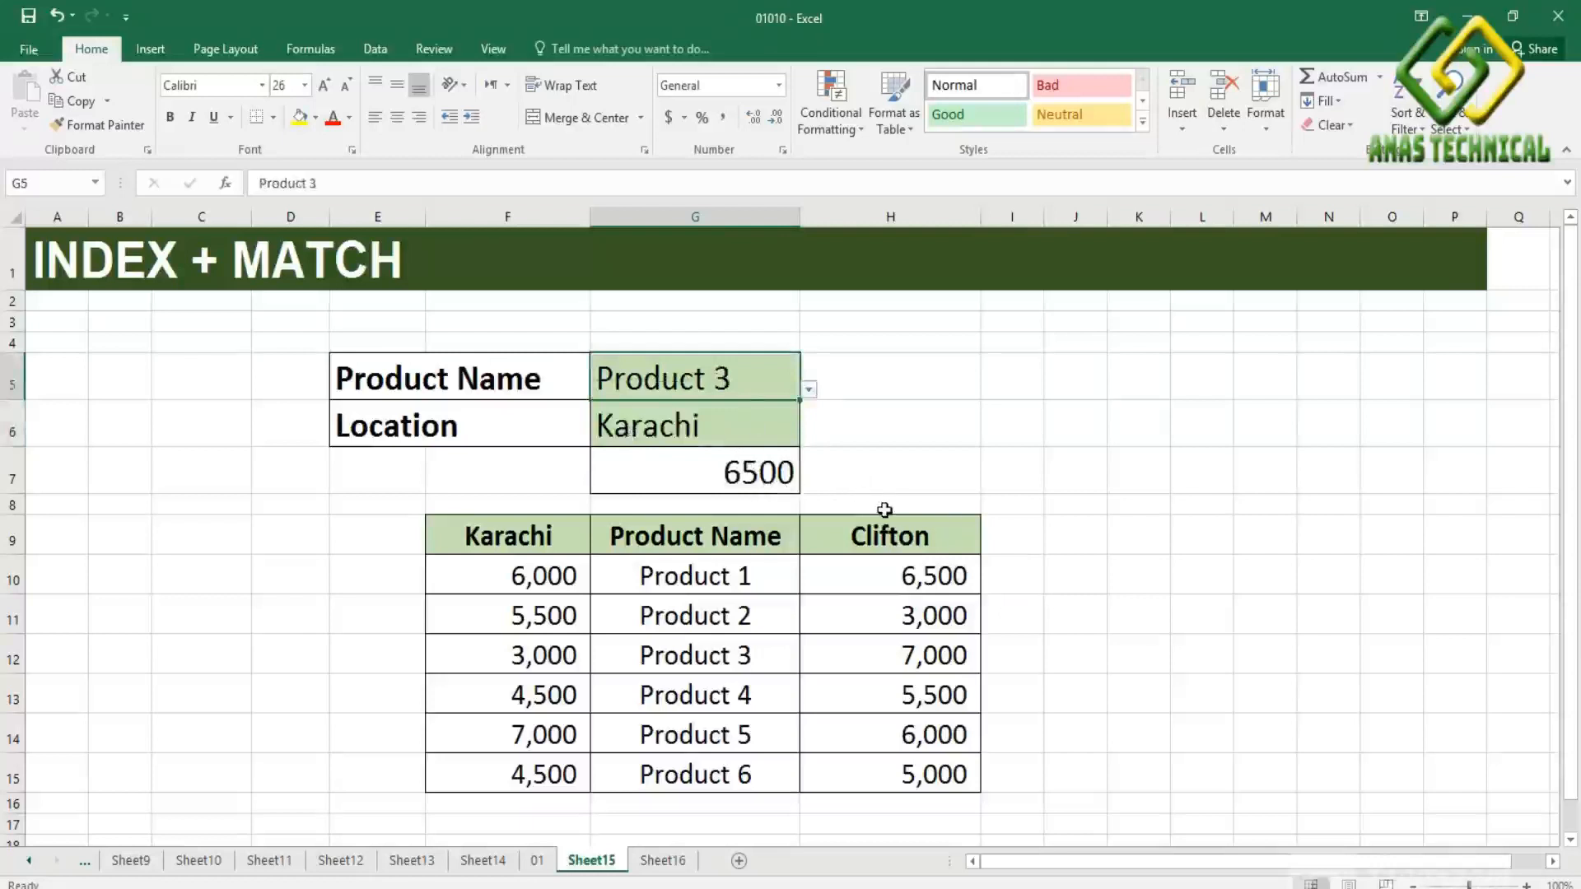
click(887, 382)
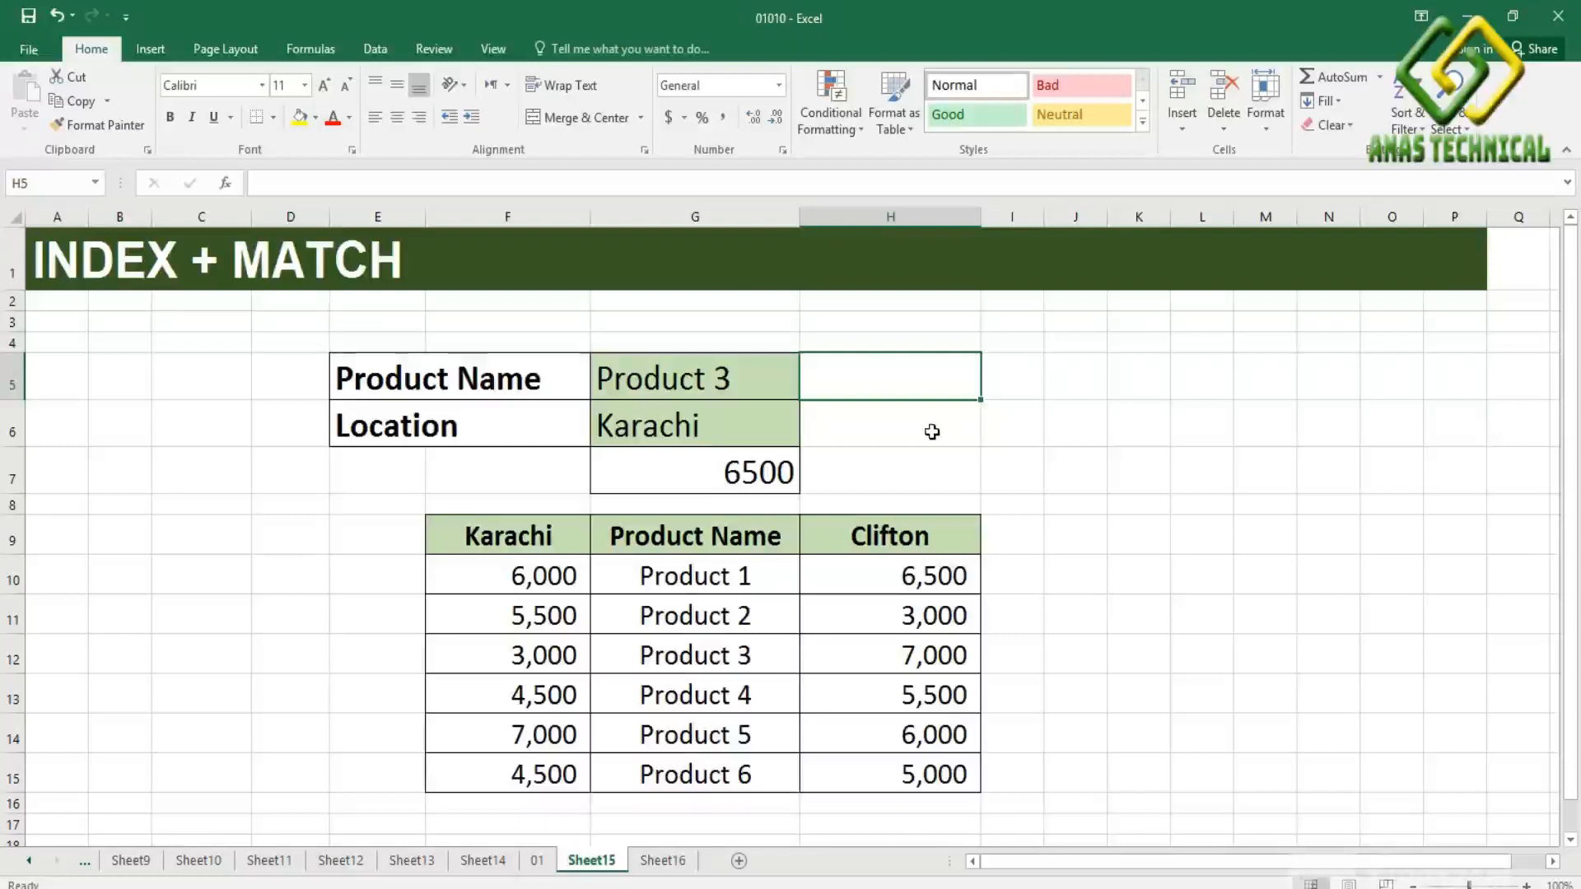
text(+)
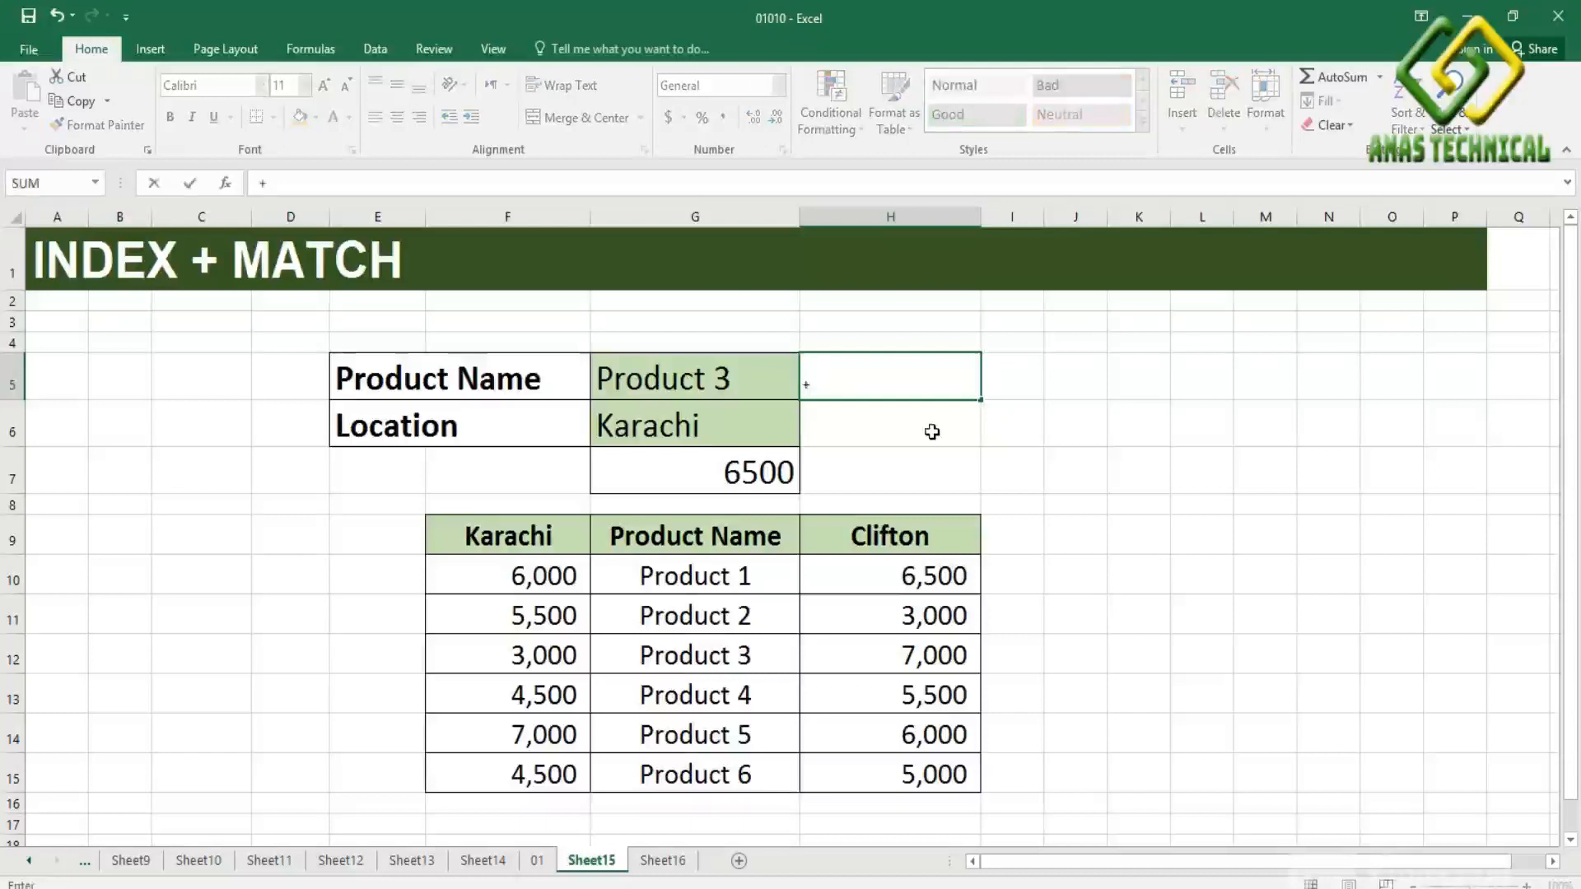
key(BackSpace)
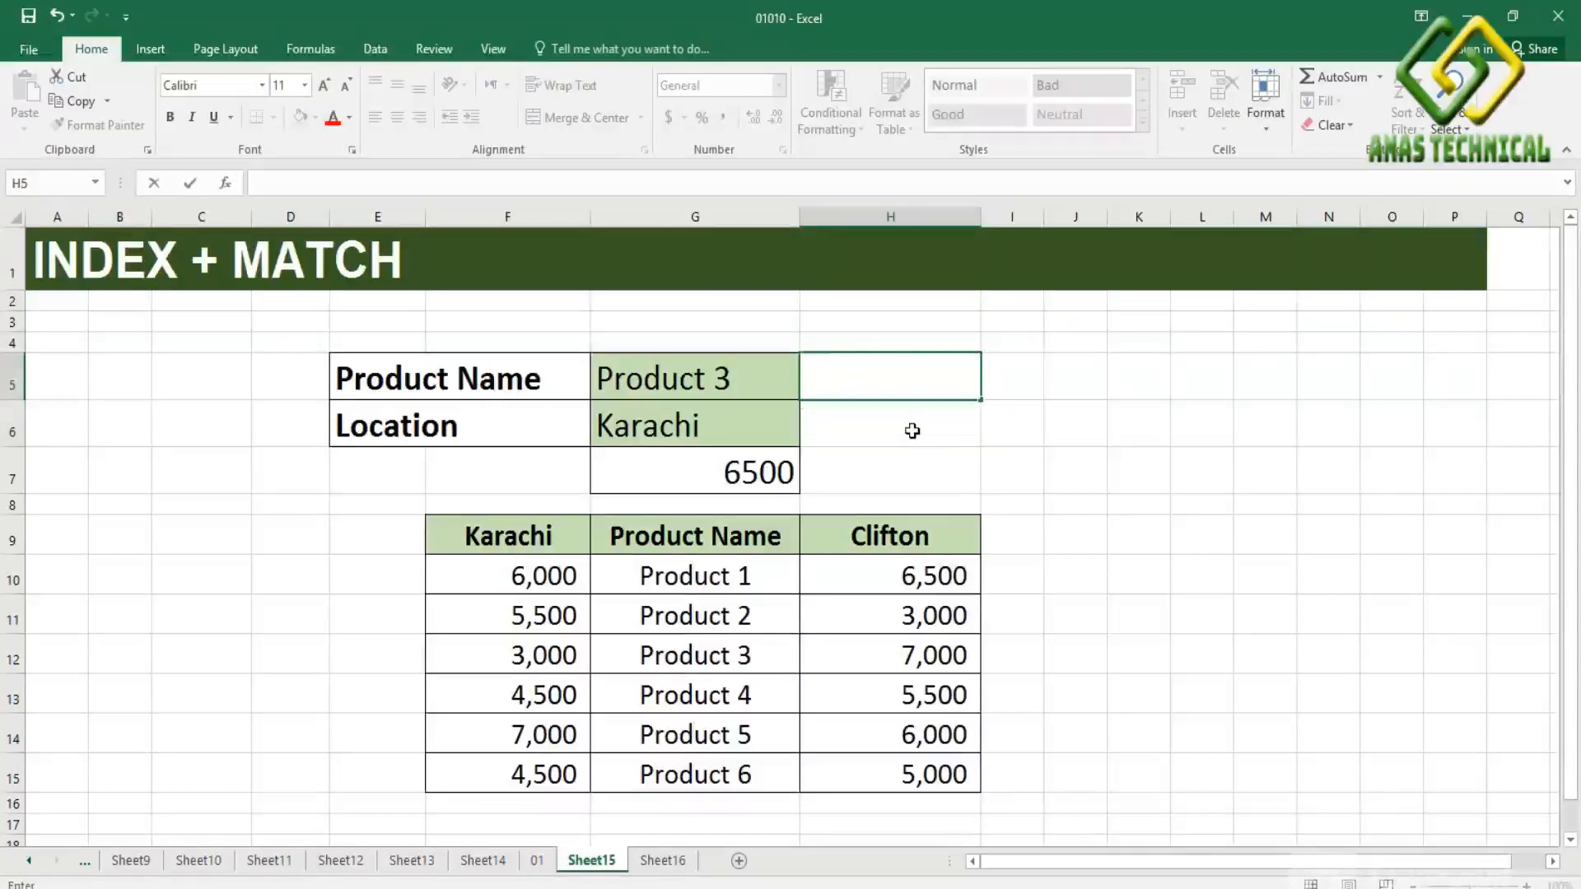
key(Escape)
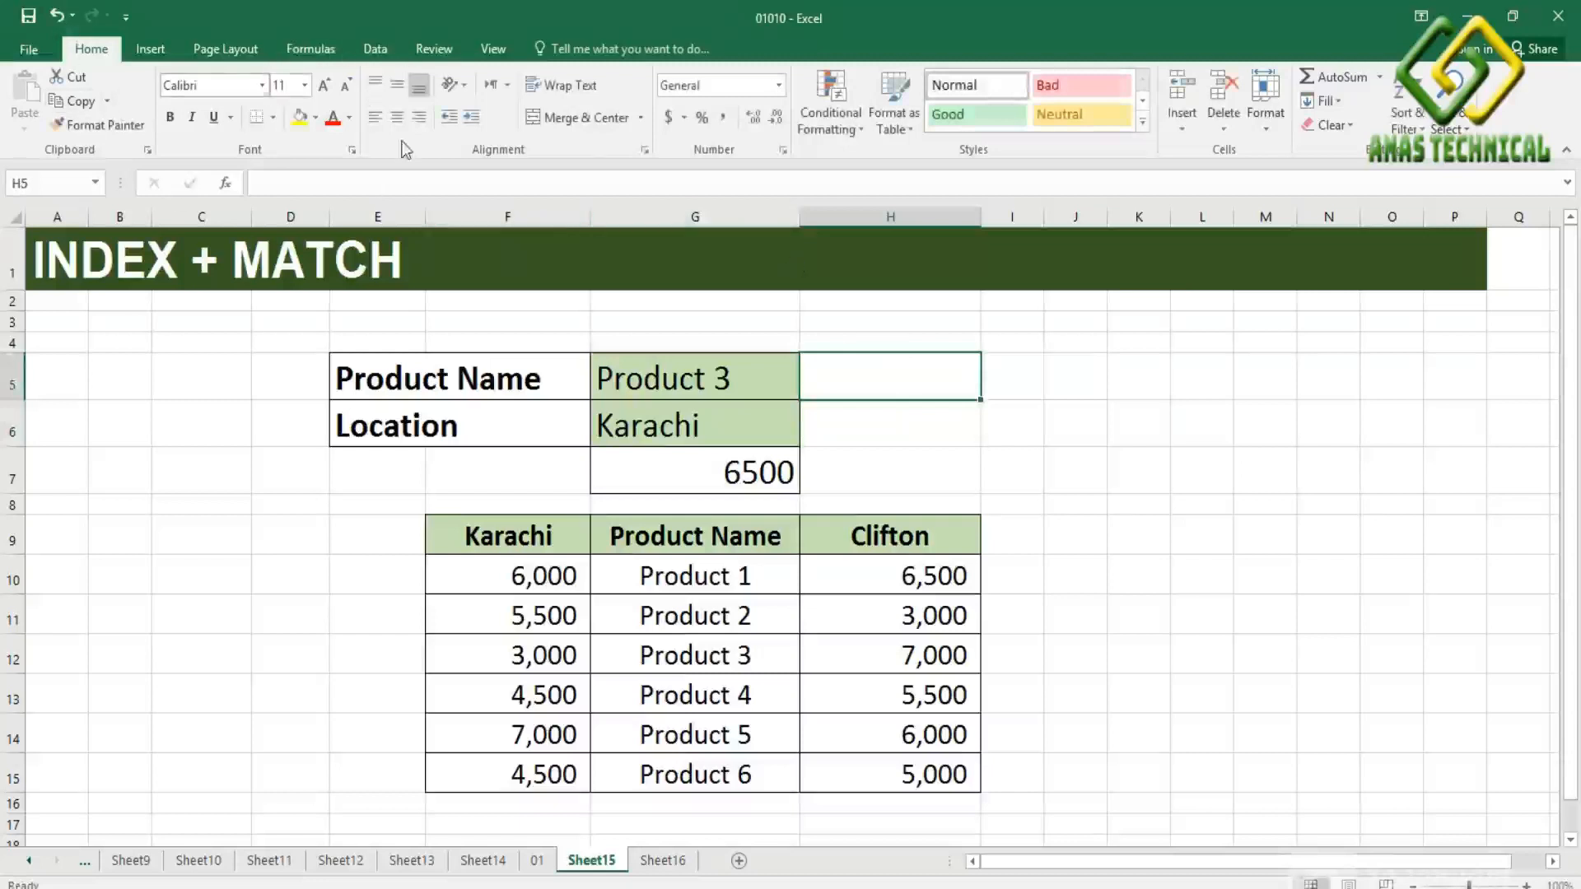
Set the font size of the empty cells H5:H7 to 26
click(740, 379)
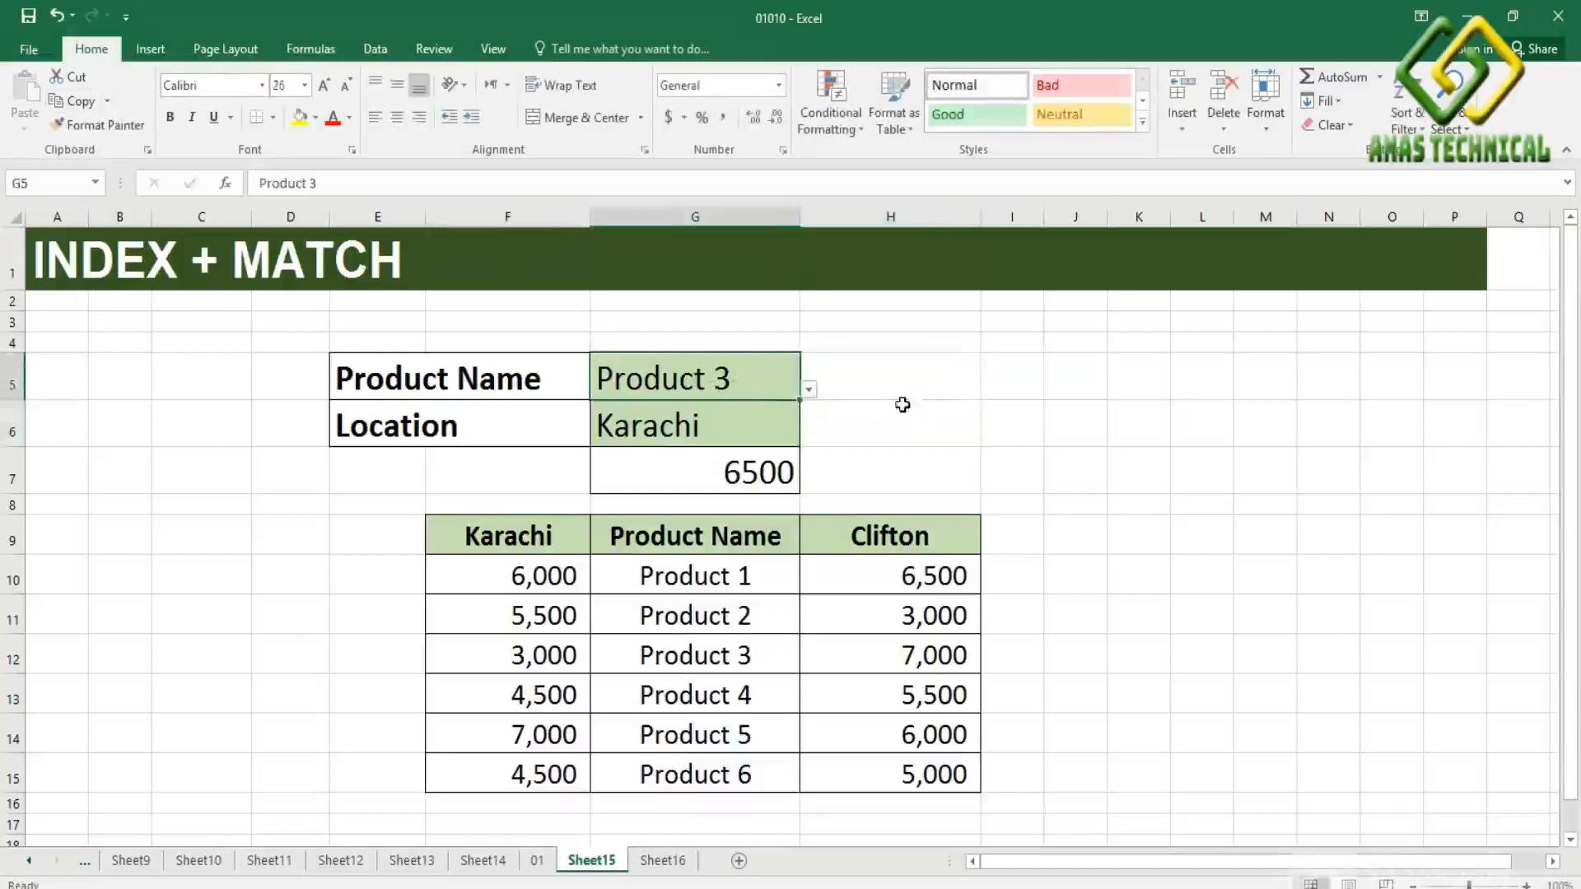
drag(904, 371, 908, 478)
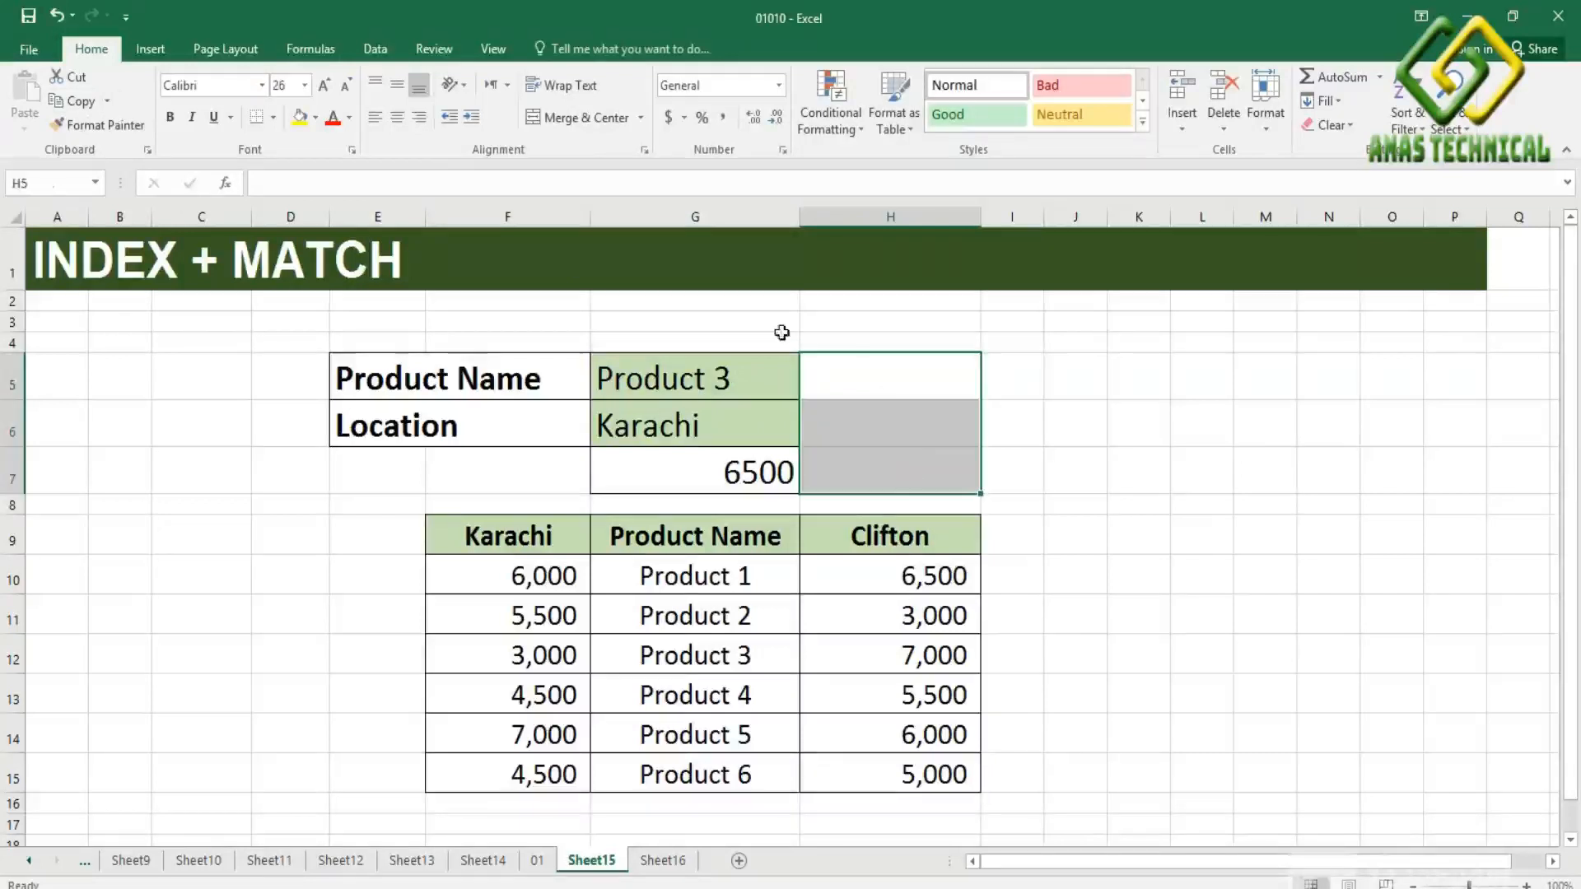
click(305, 93)
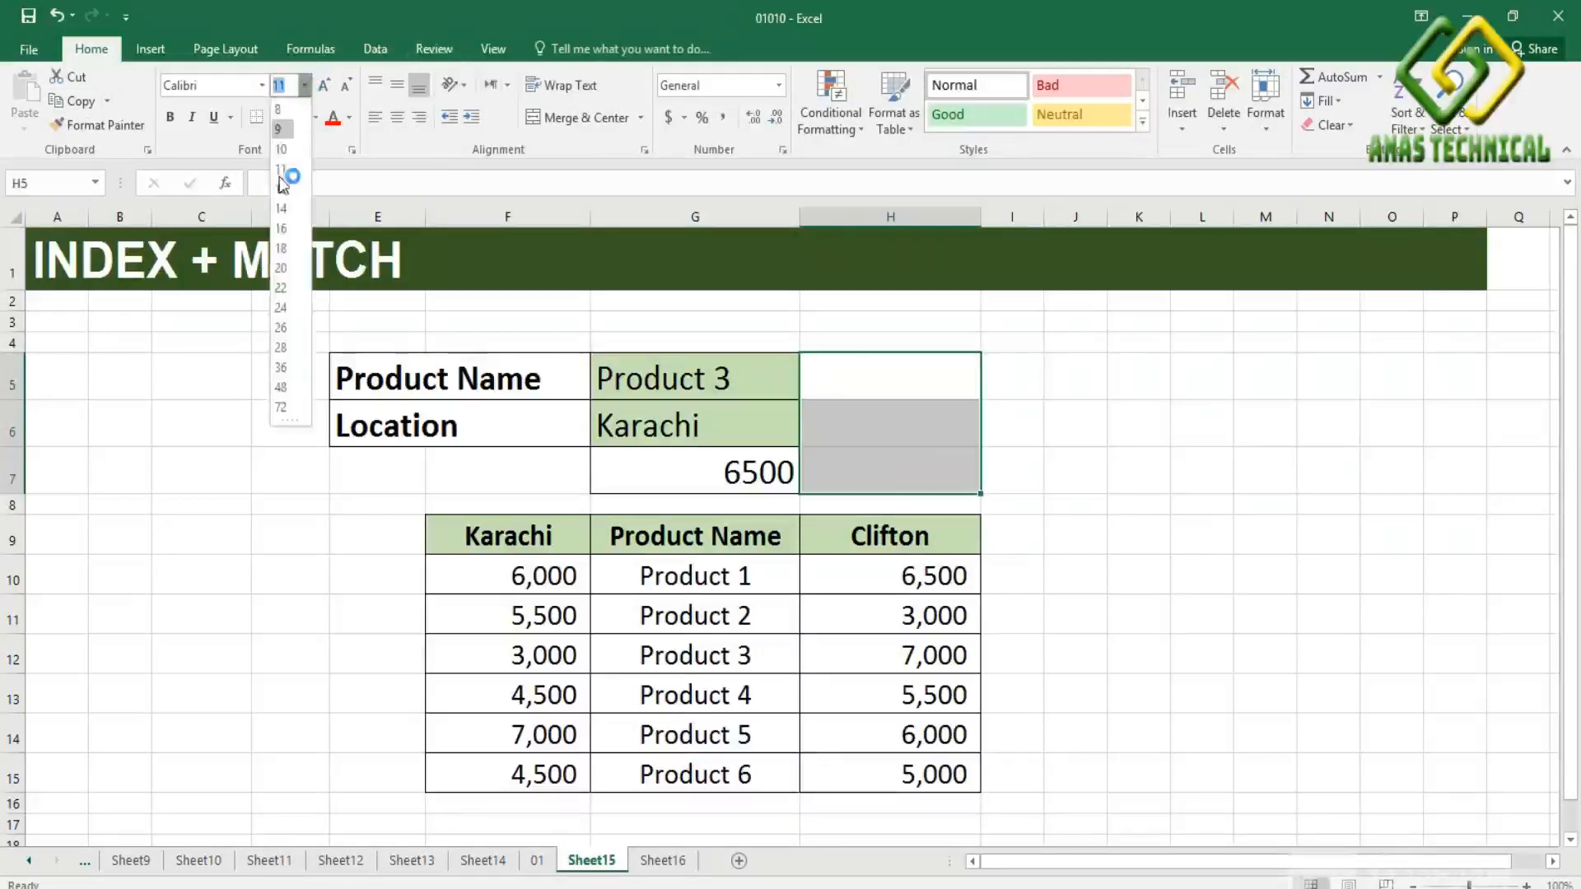
click(282, 327)
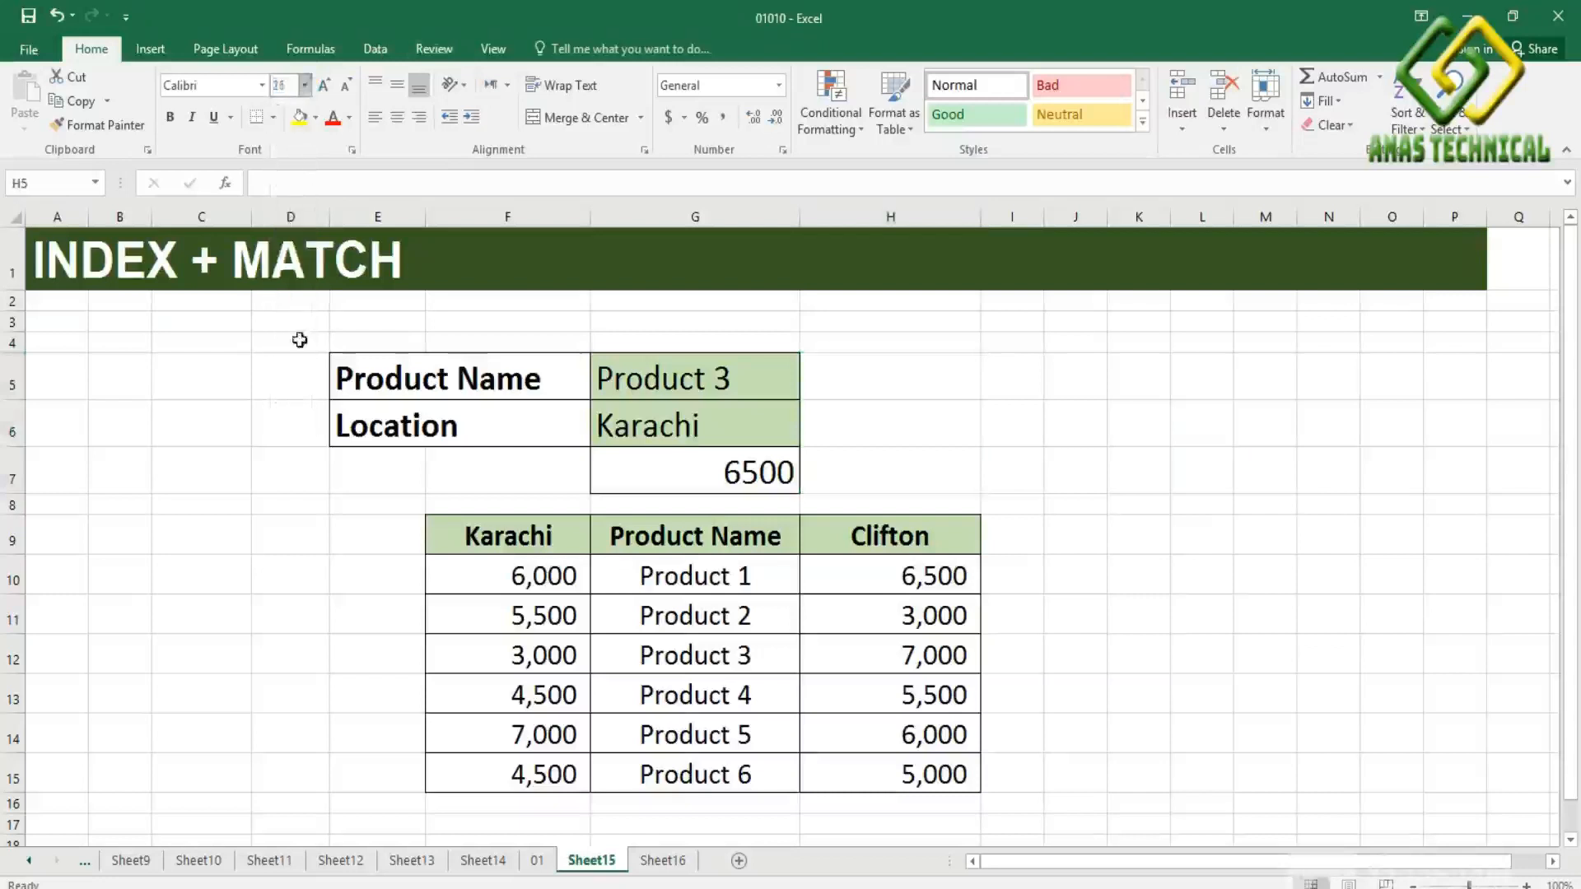
Begin a MATCH formula in cell H5 with the product name cell G5 as its lookup value
click(894, 391)
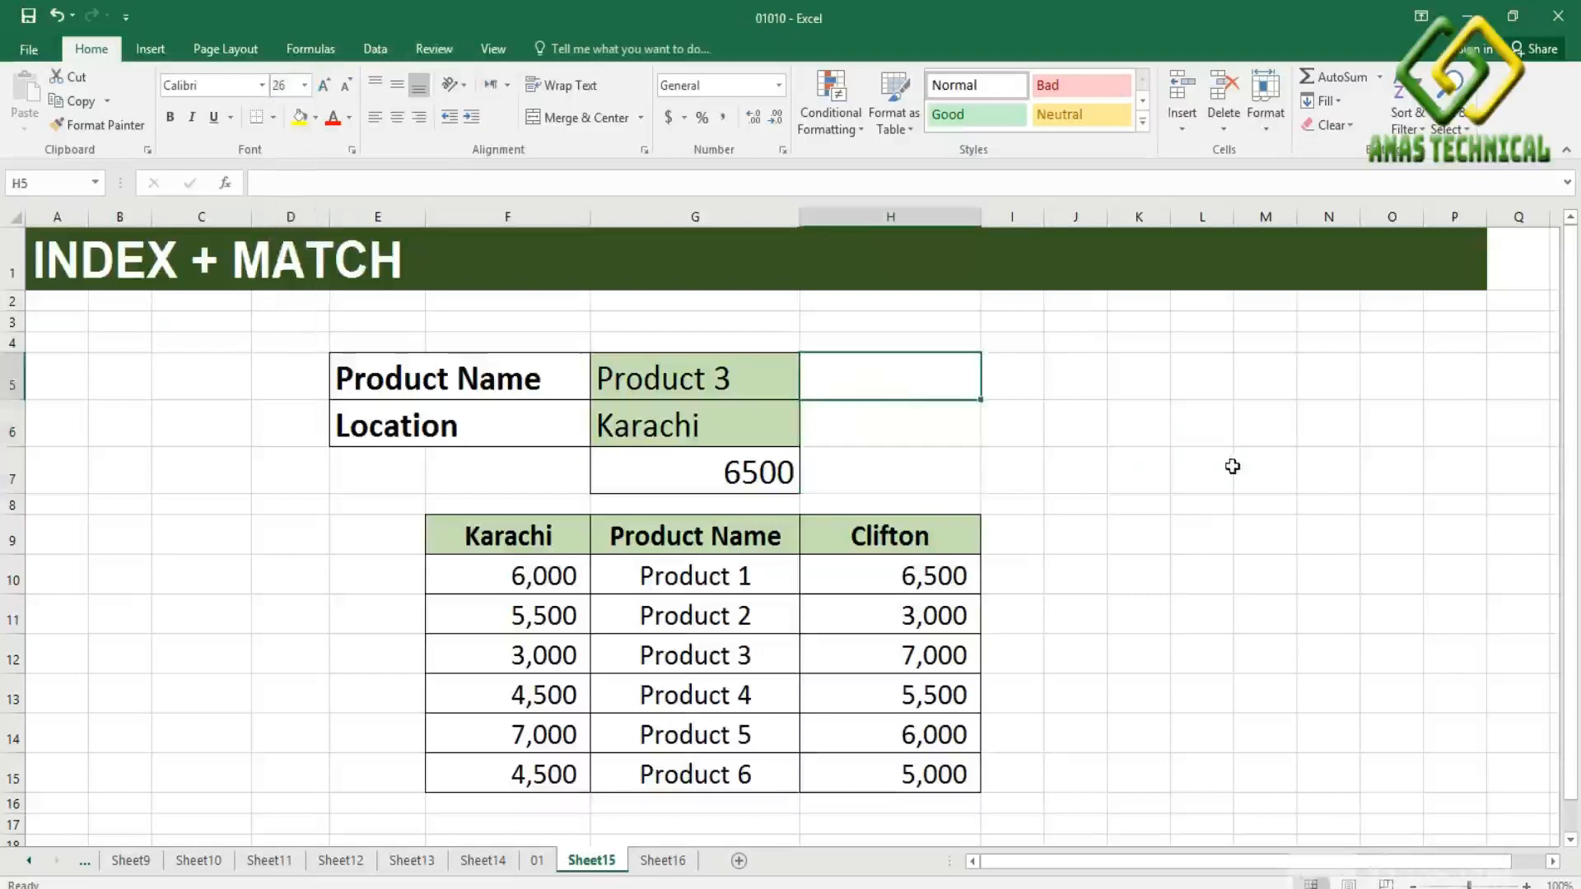
text(=m)
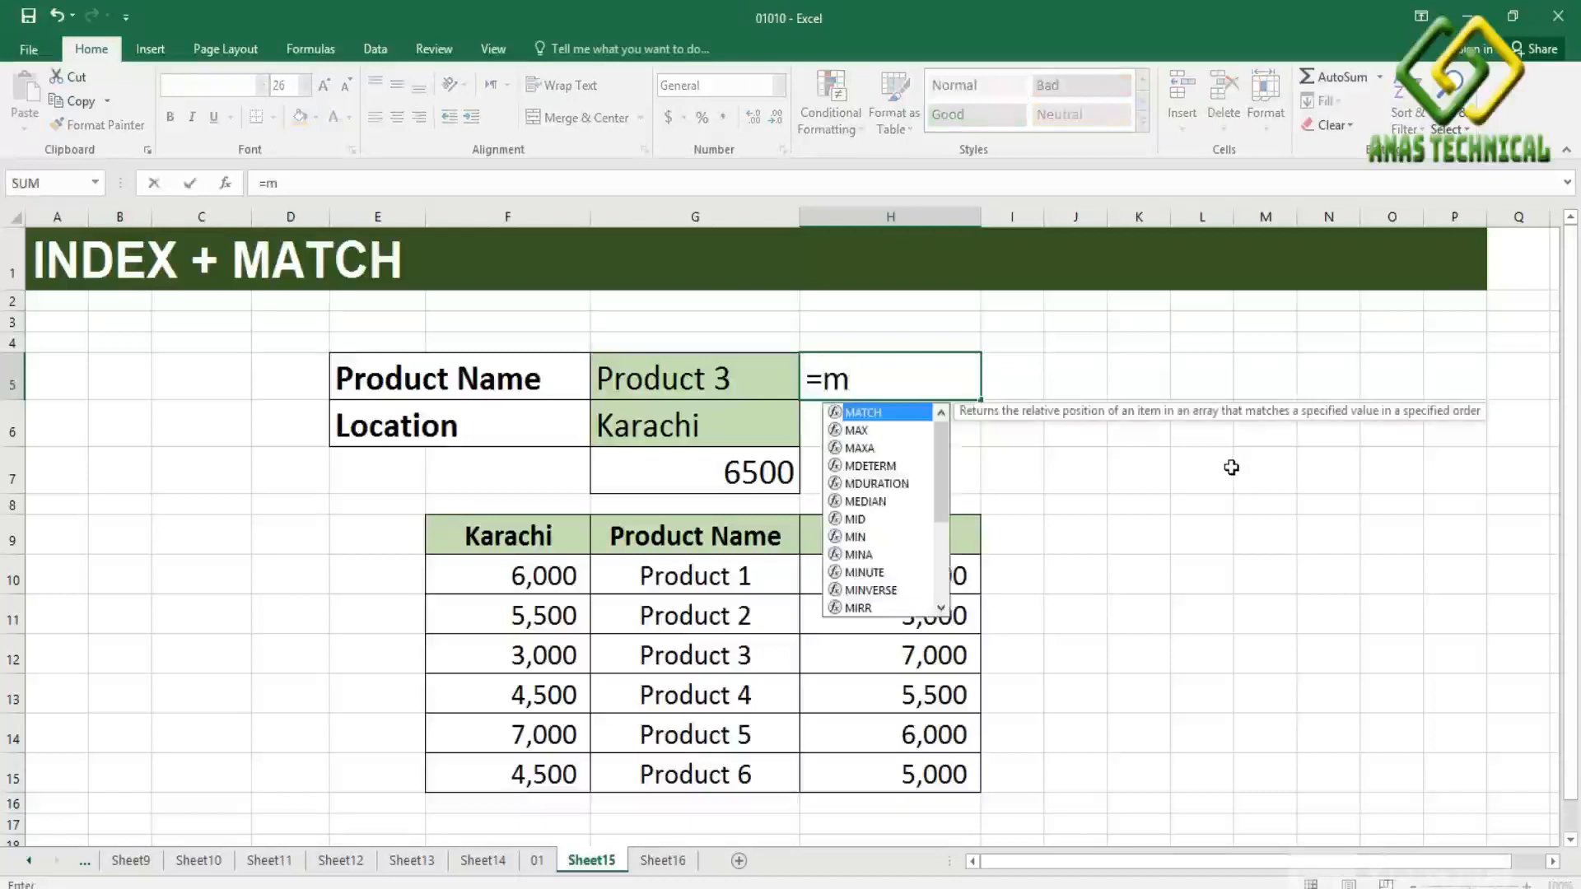
text(a)
key(Tab)
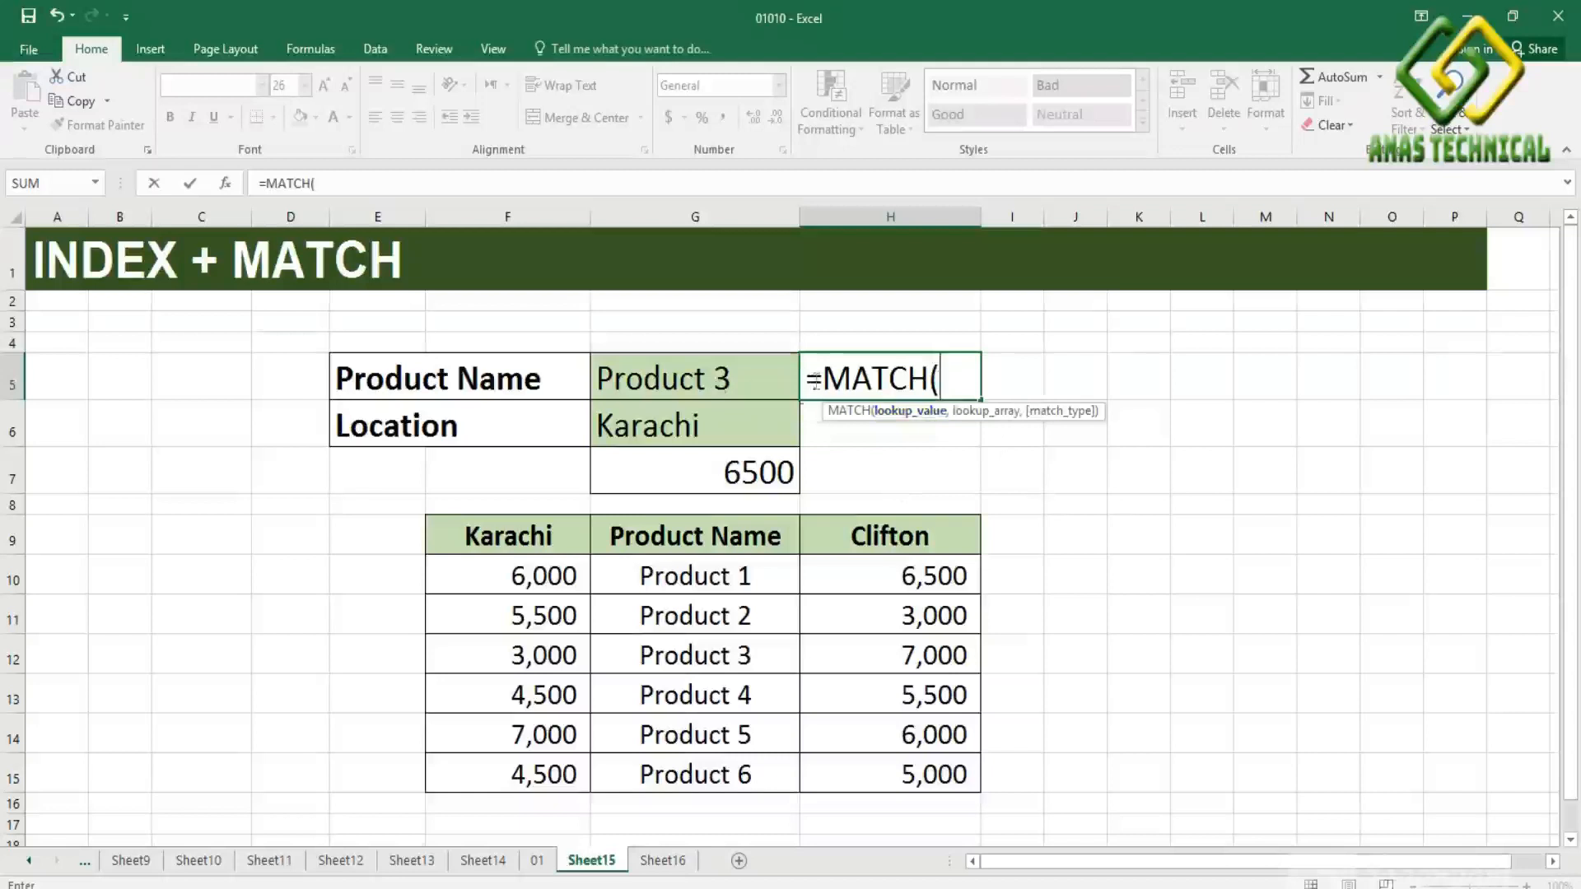
click(687, 380)
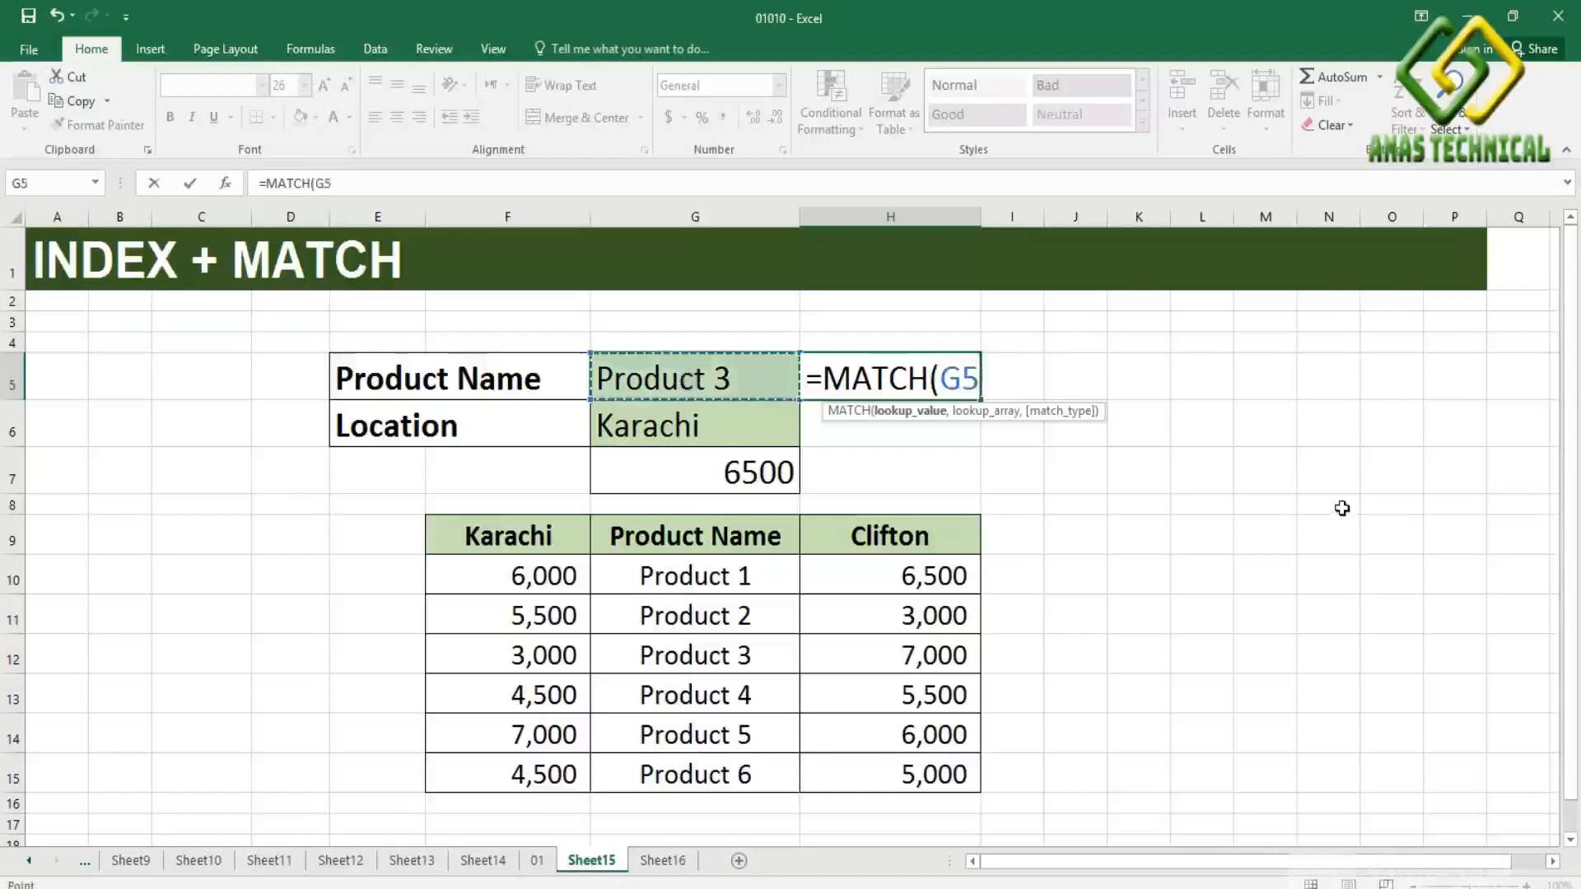
text(,)
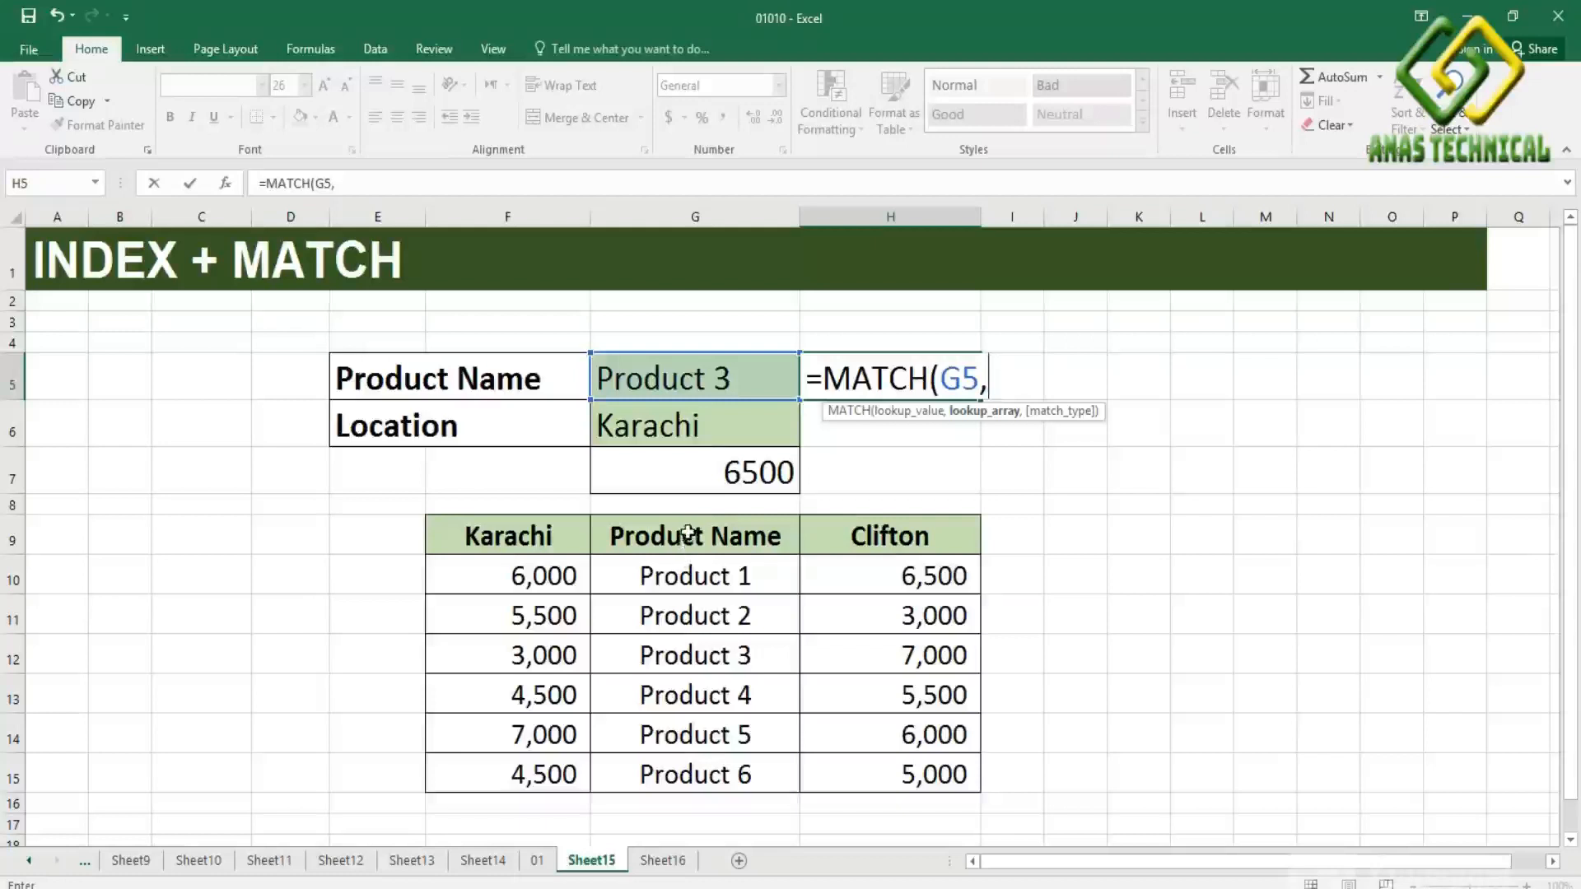
Complete the MATCH formula in H5 with the absolute lookup array $G$9:$G$15 and match type 0
drag(688, 529, 693, 781)
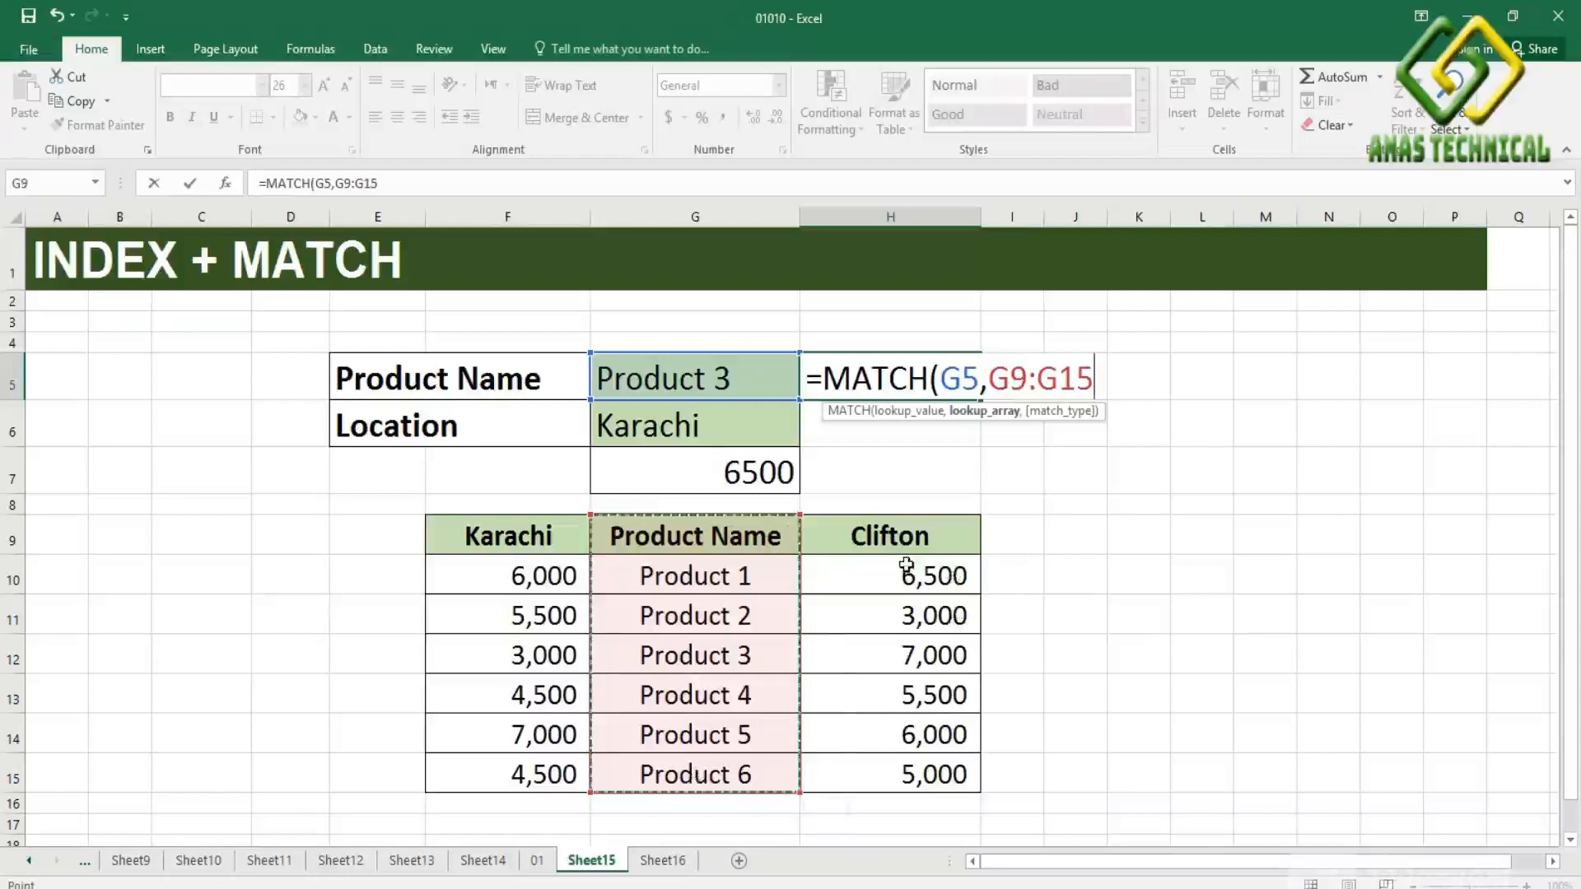
key(F4)
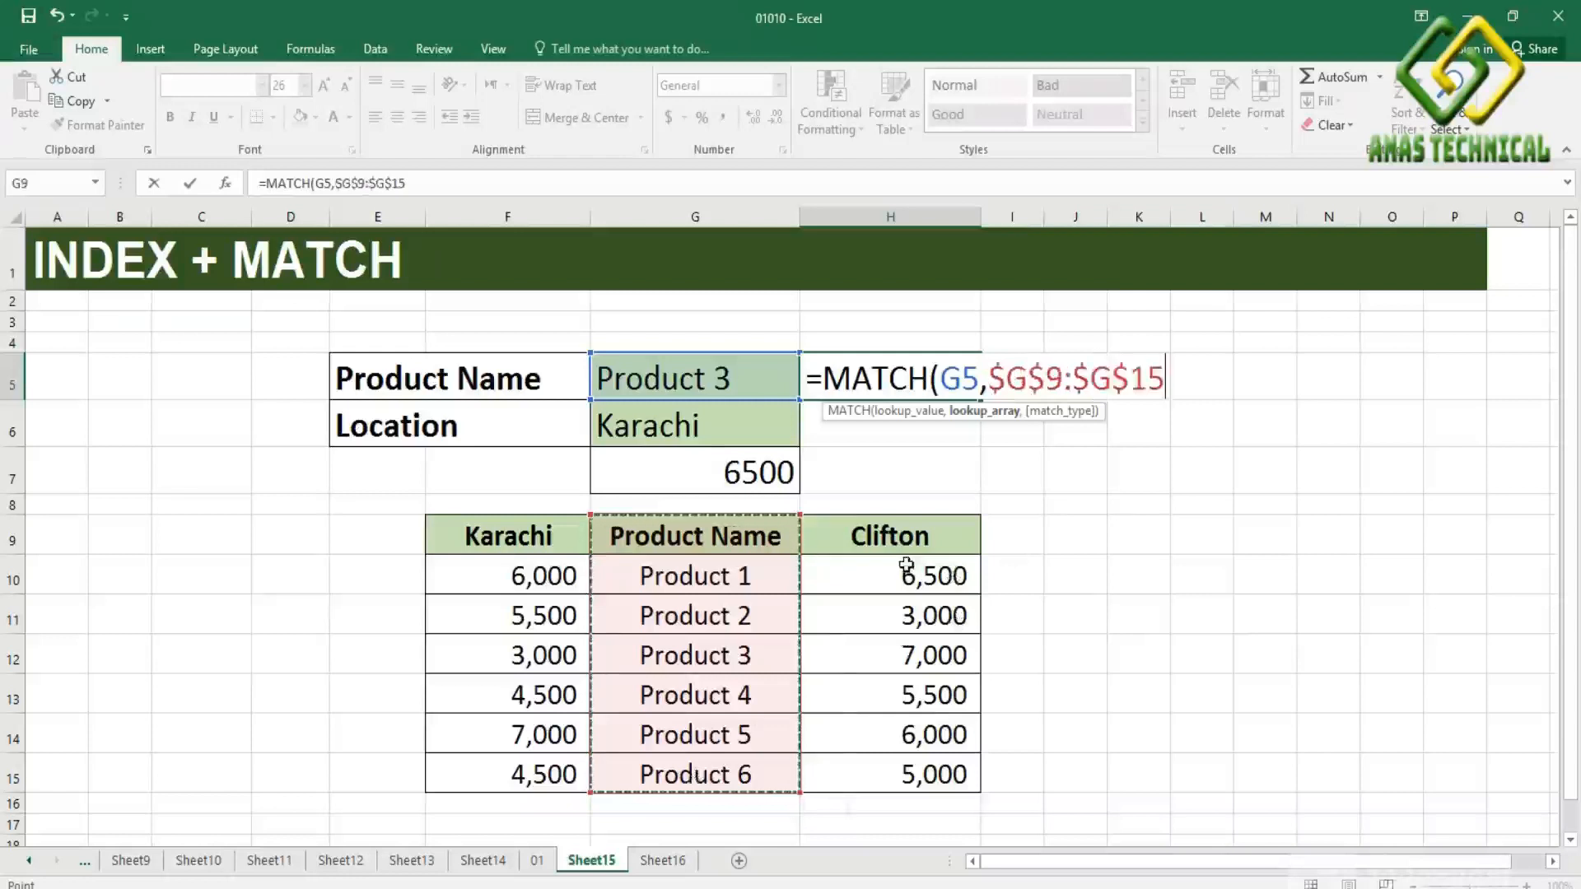
text(,)
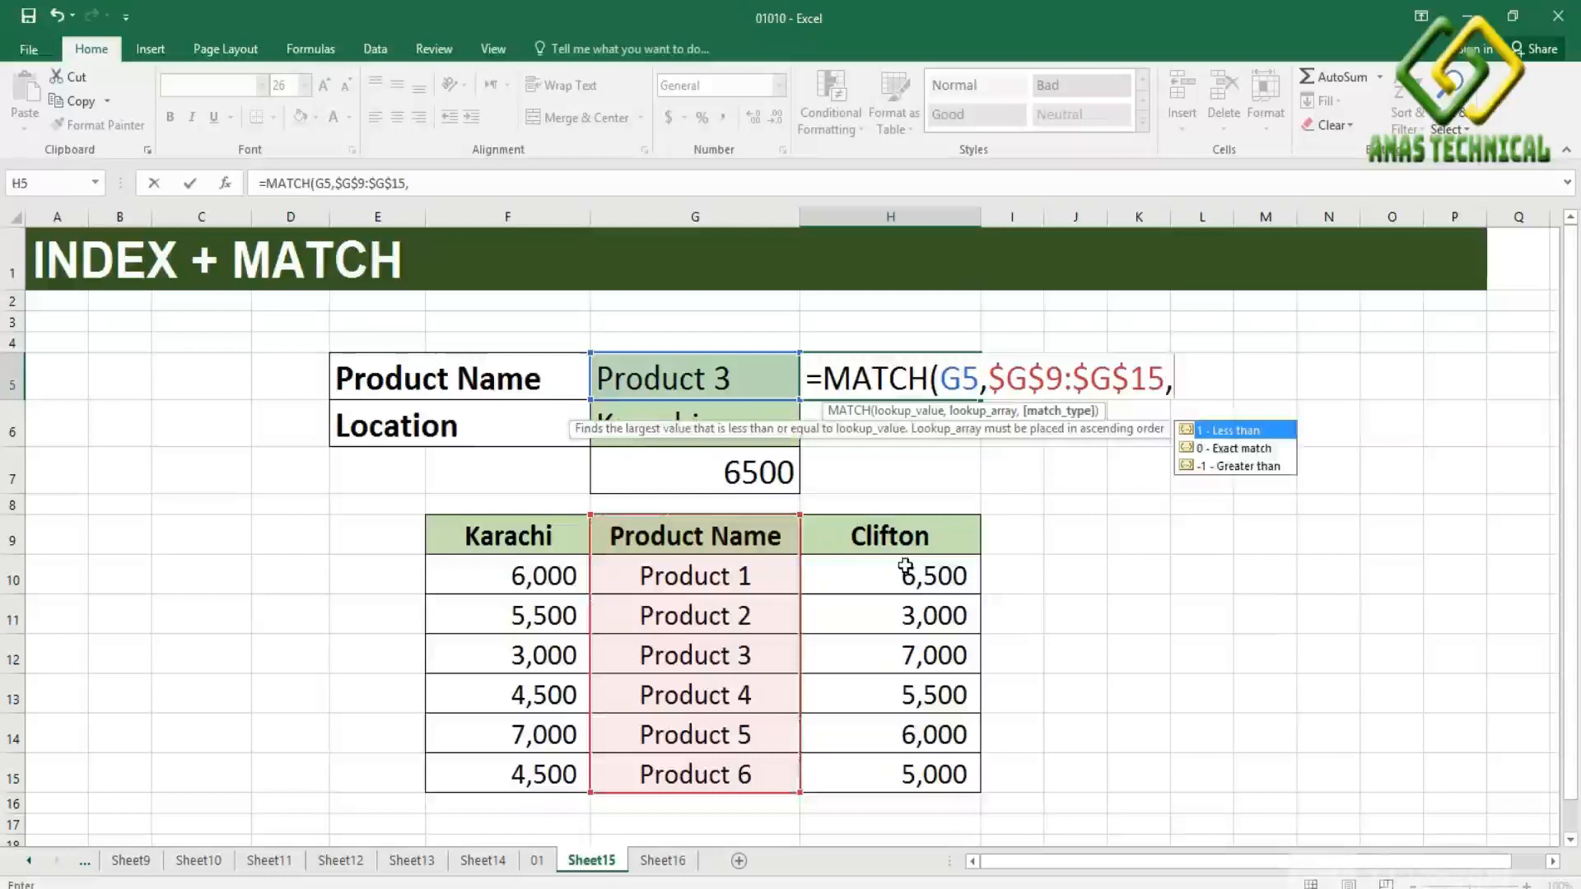
text(0))
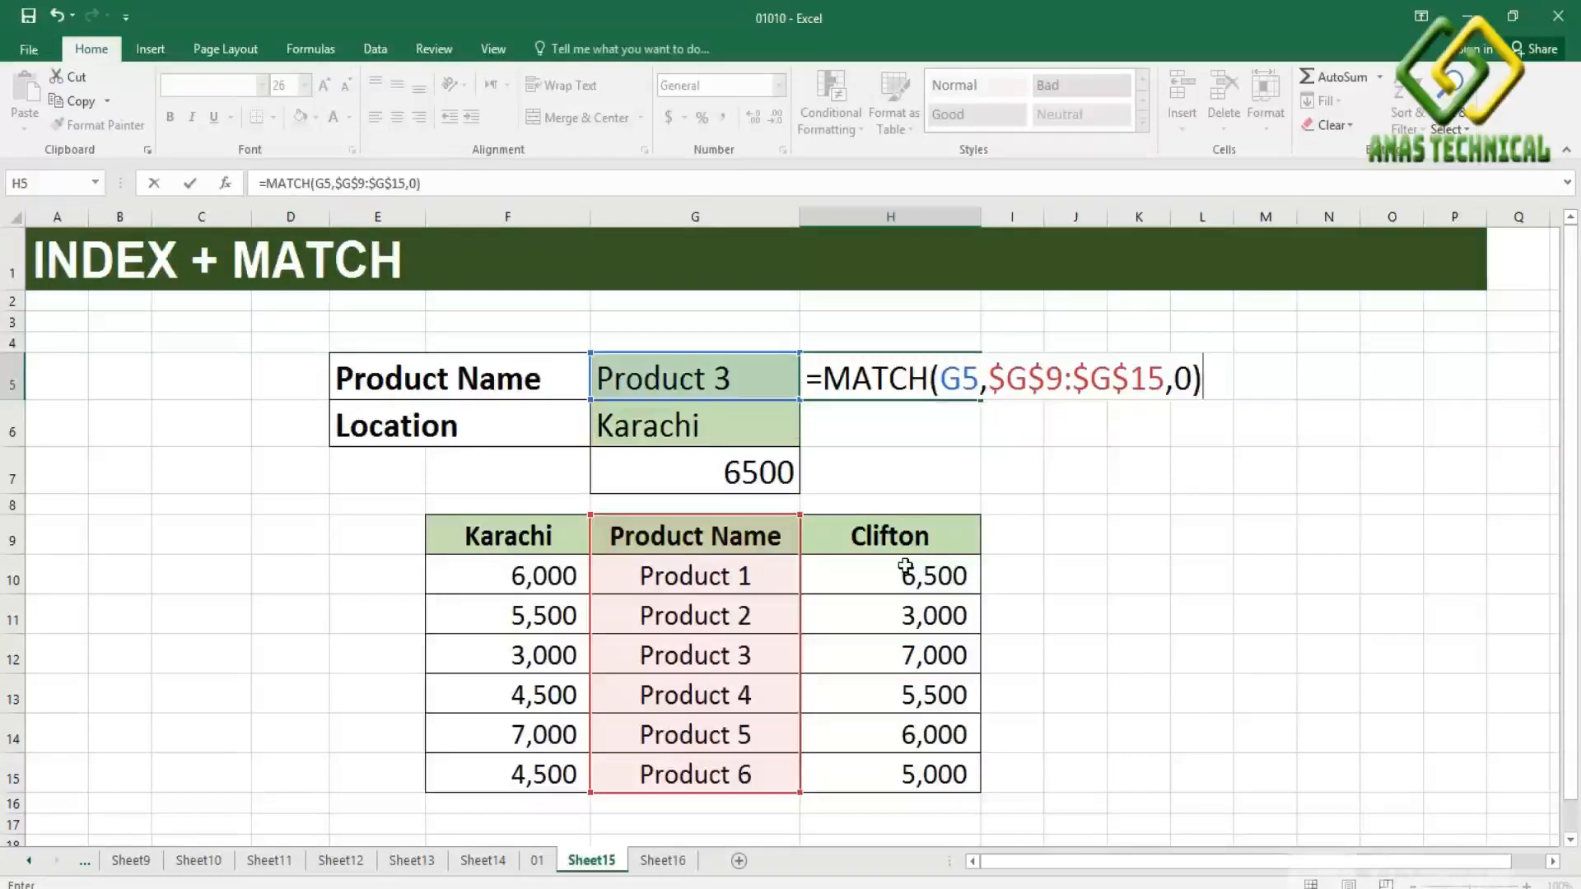
key(Return)
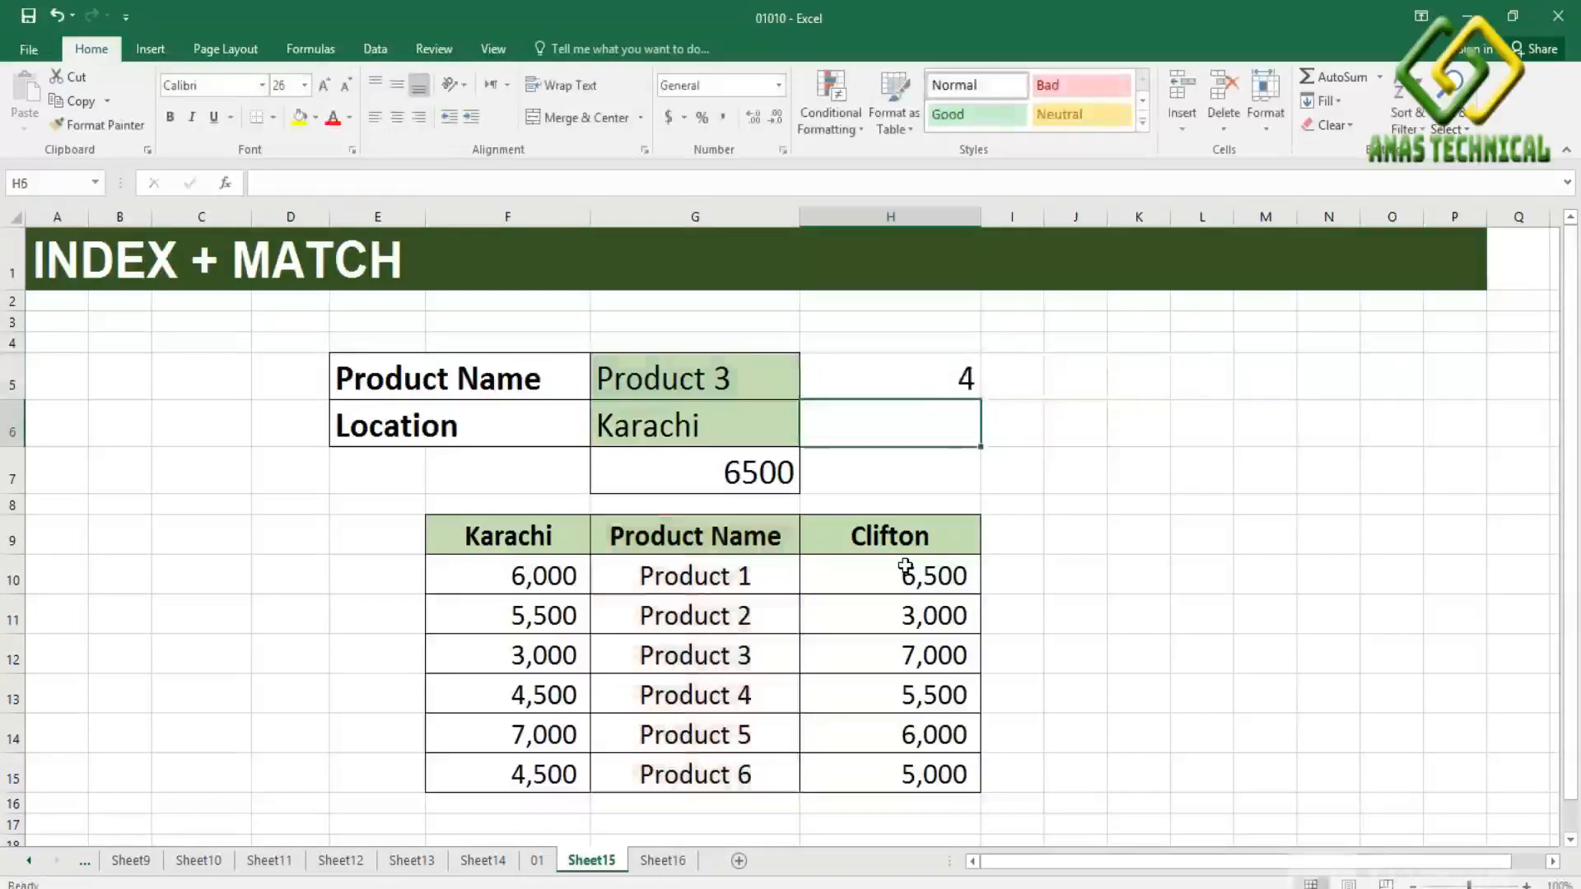
Change the product name in G5 to Product 1 to test the row match
click(752, 373)
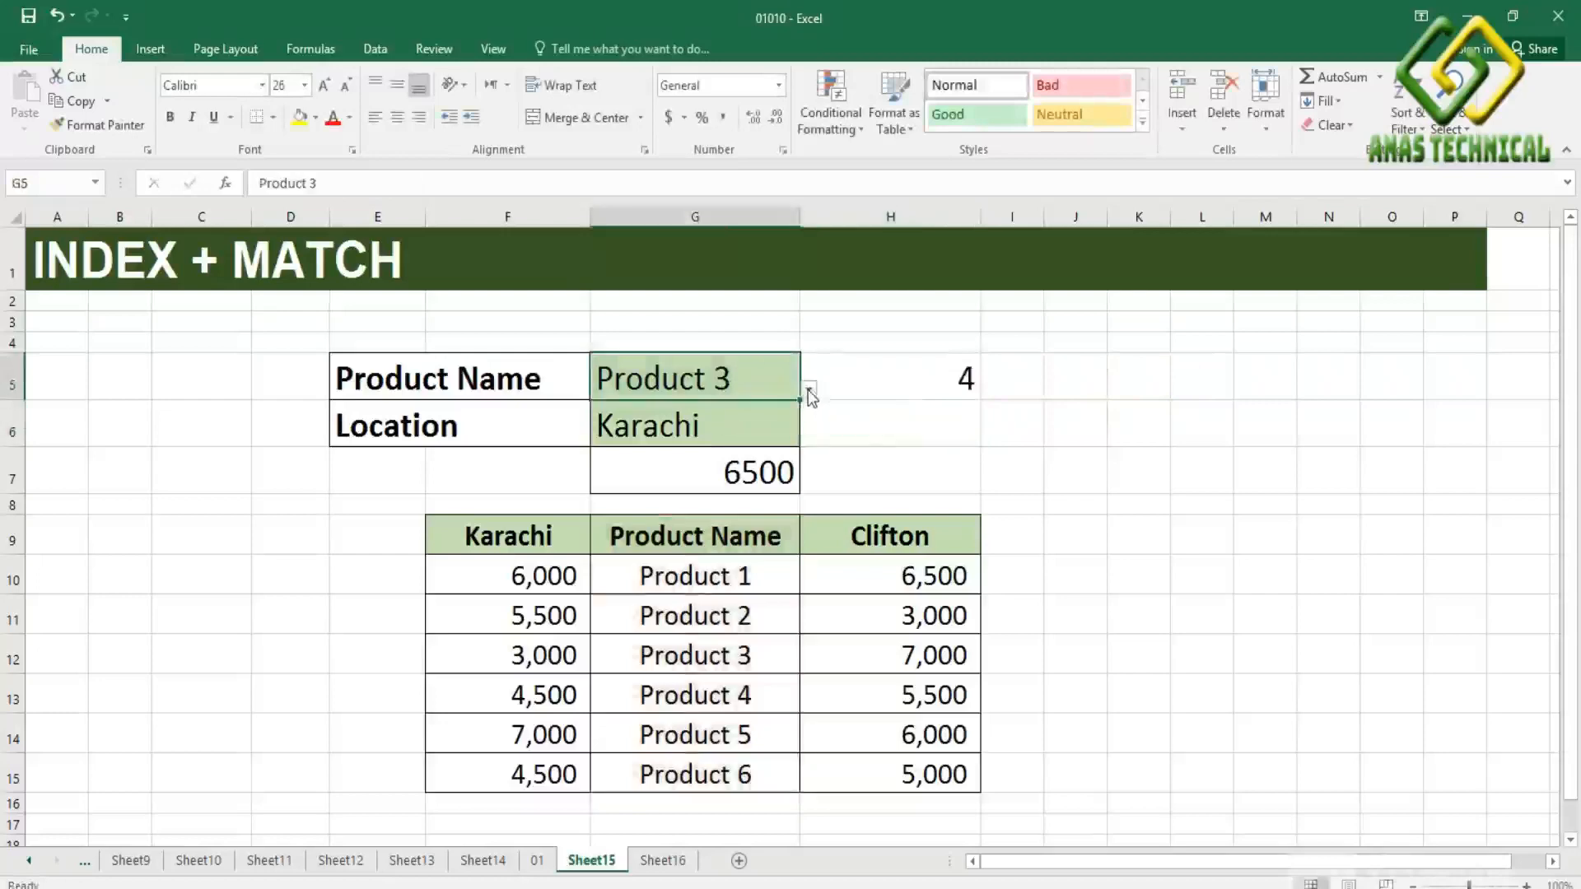
click(809, 391)
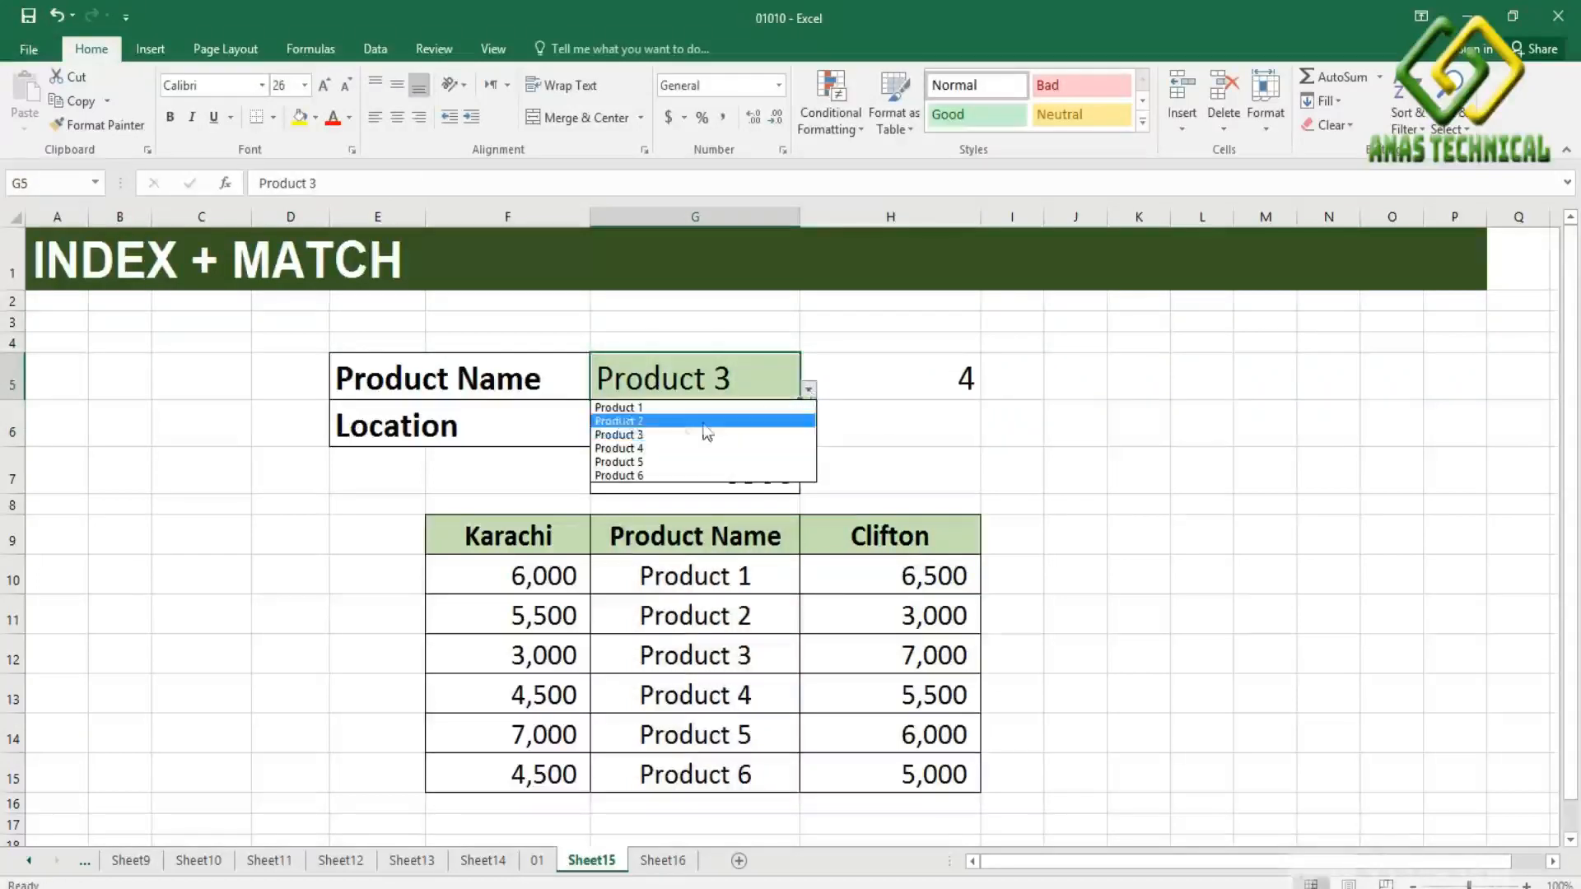
click(655, 407)
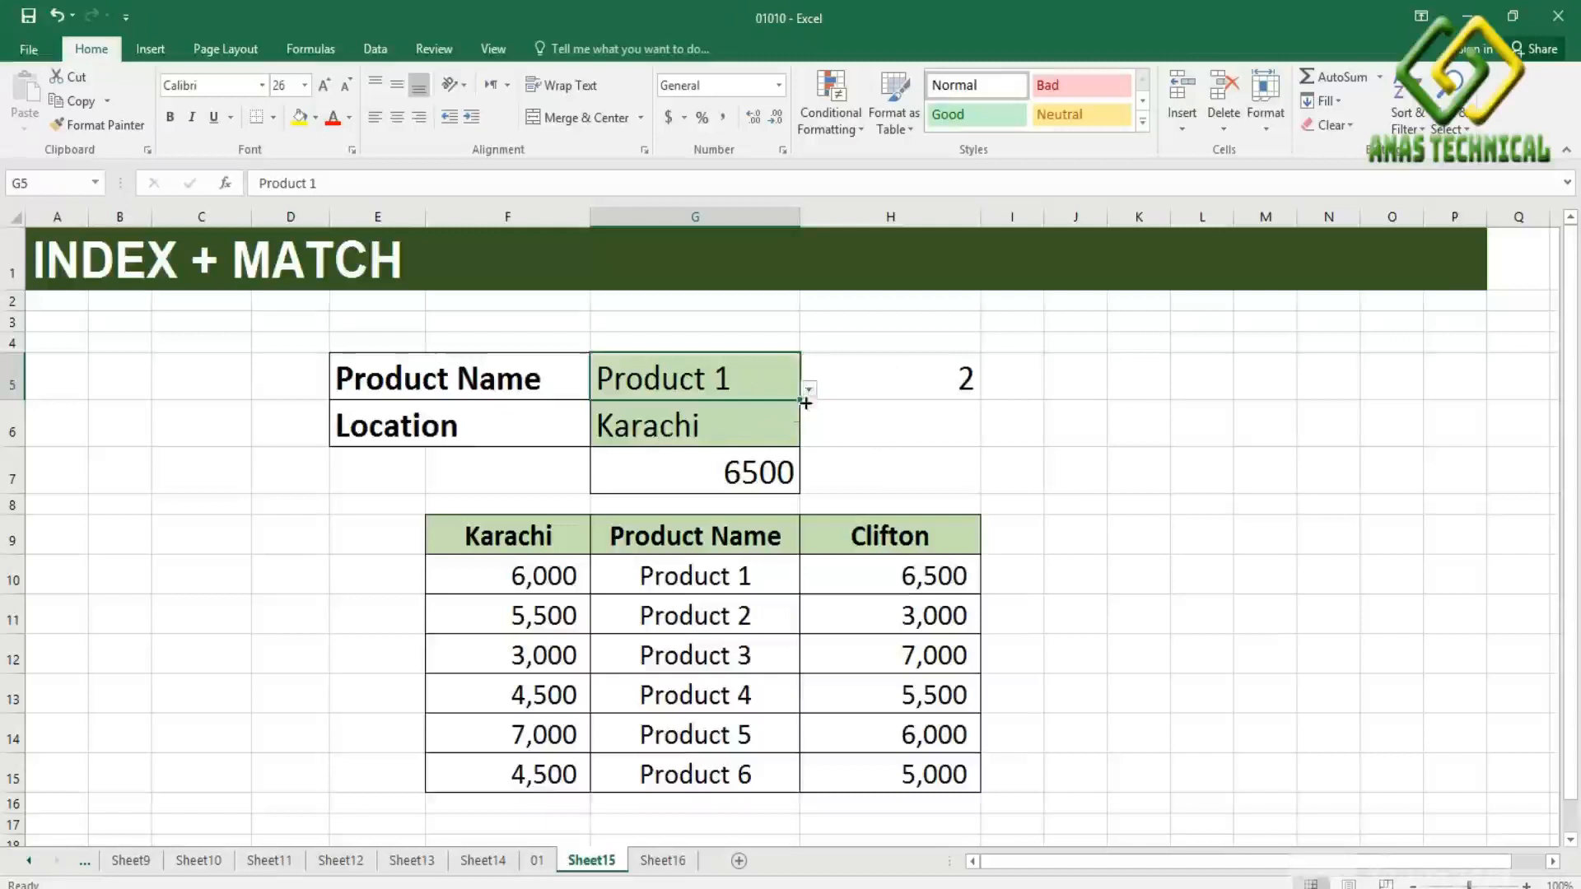
Begin a MATCH formula in cell H6 with the location cell G6 as its lookup value
click(863, 429)
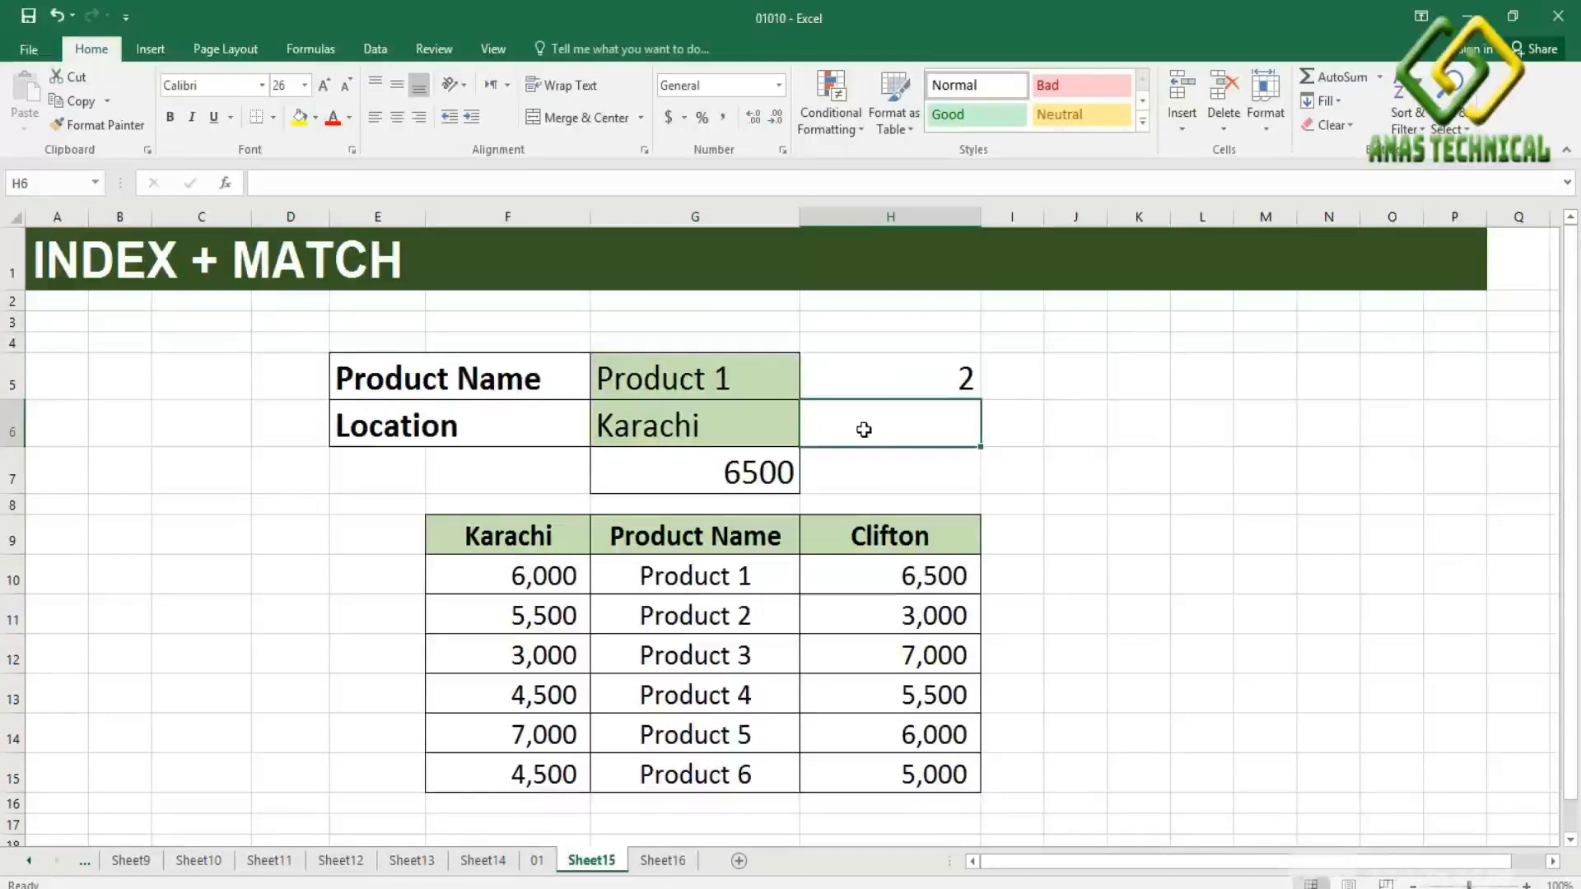
text(=)
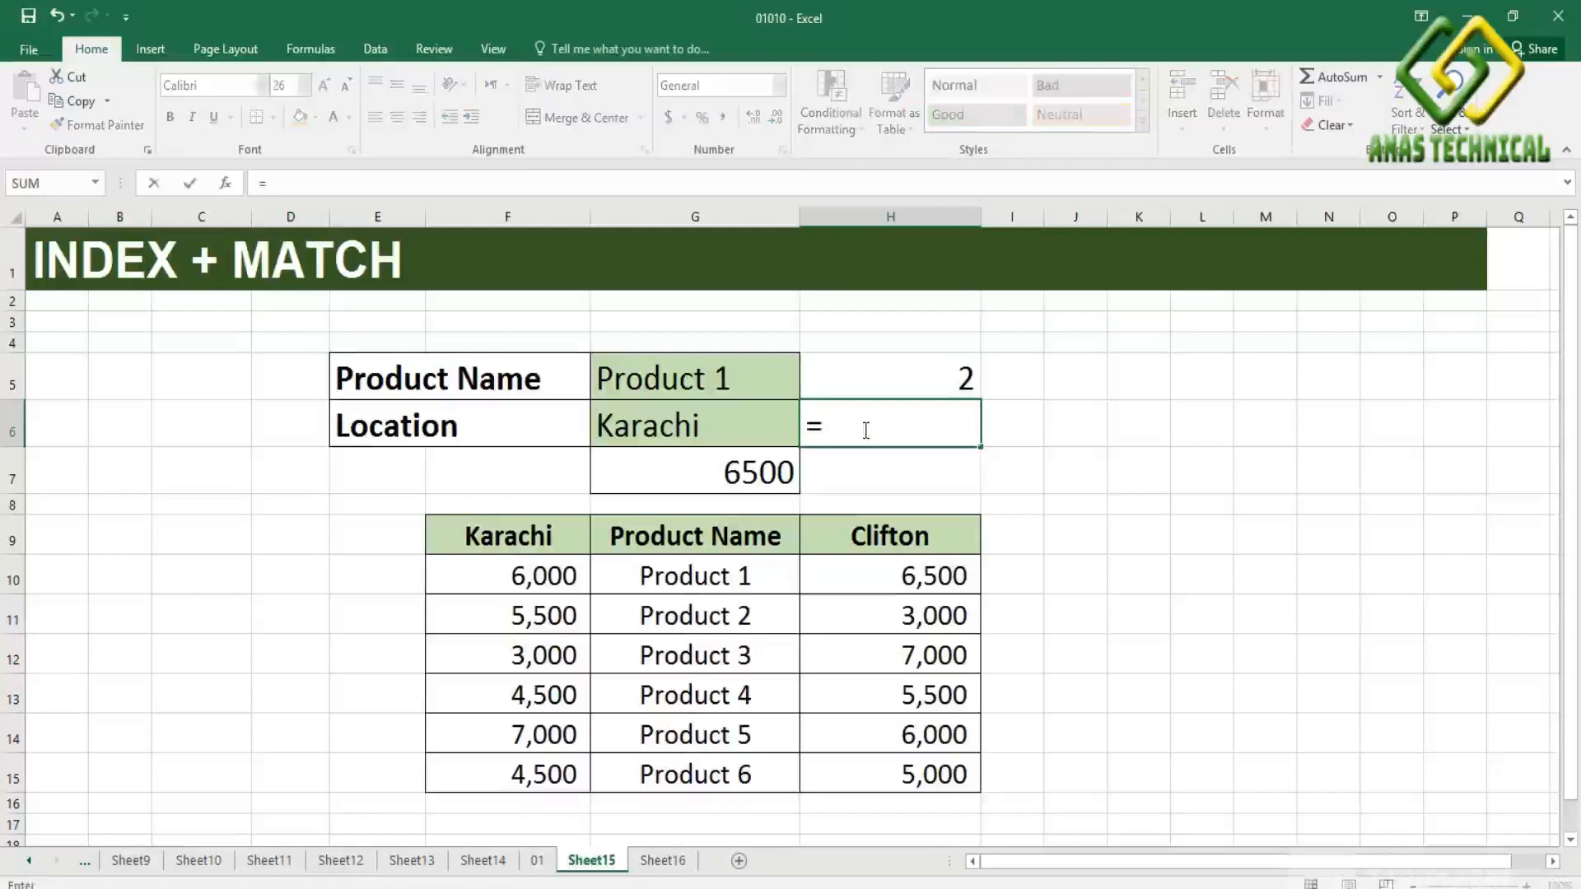
text(ma)
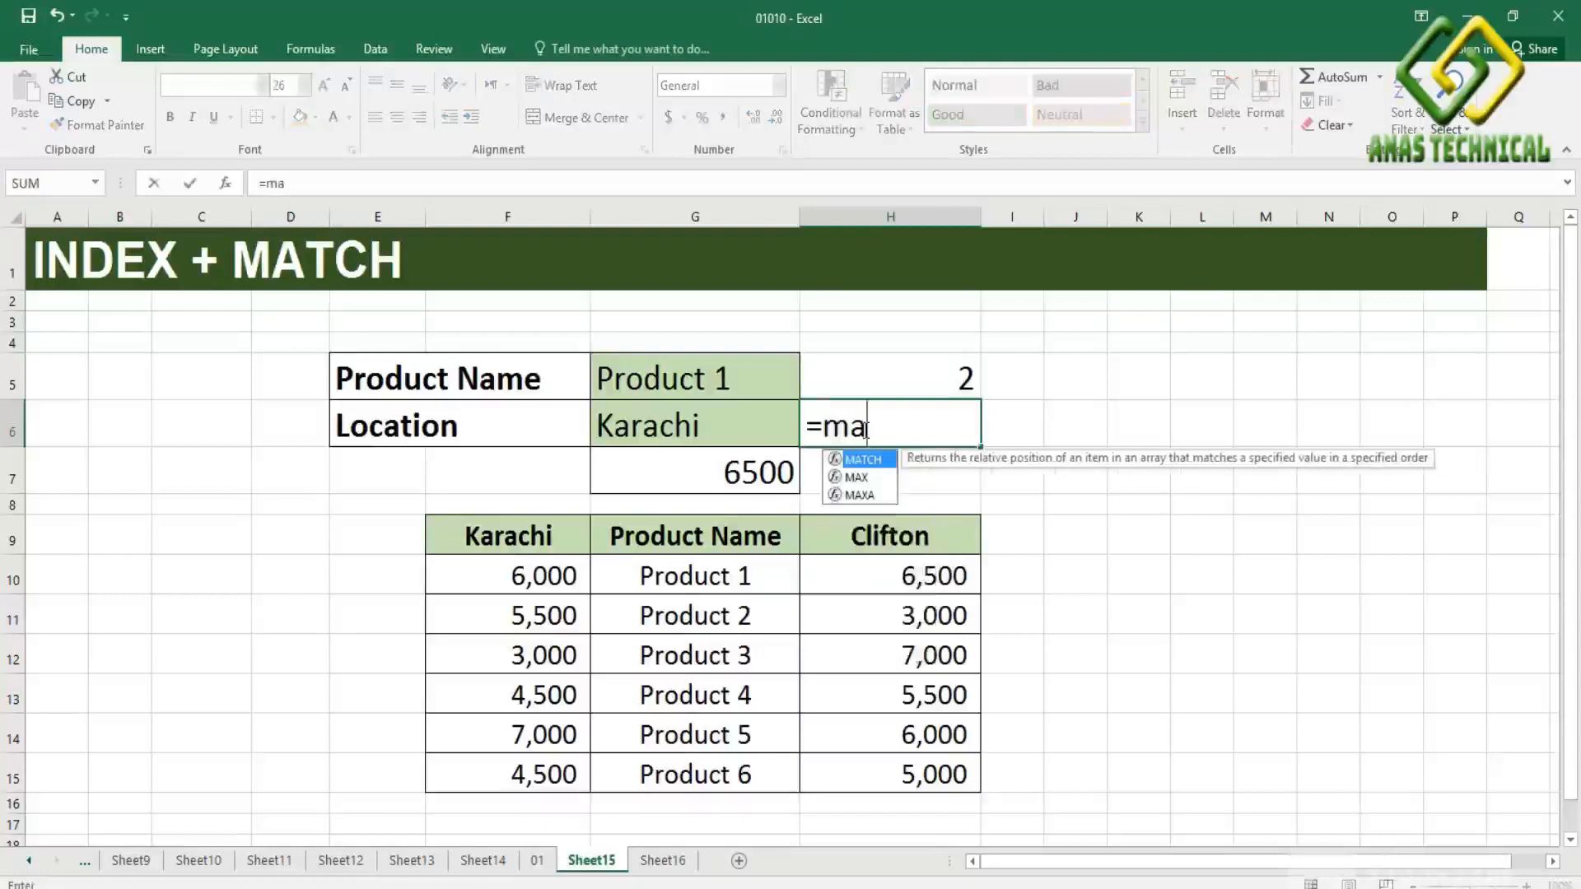
text(tc)
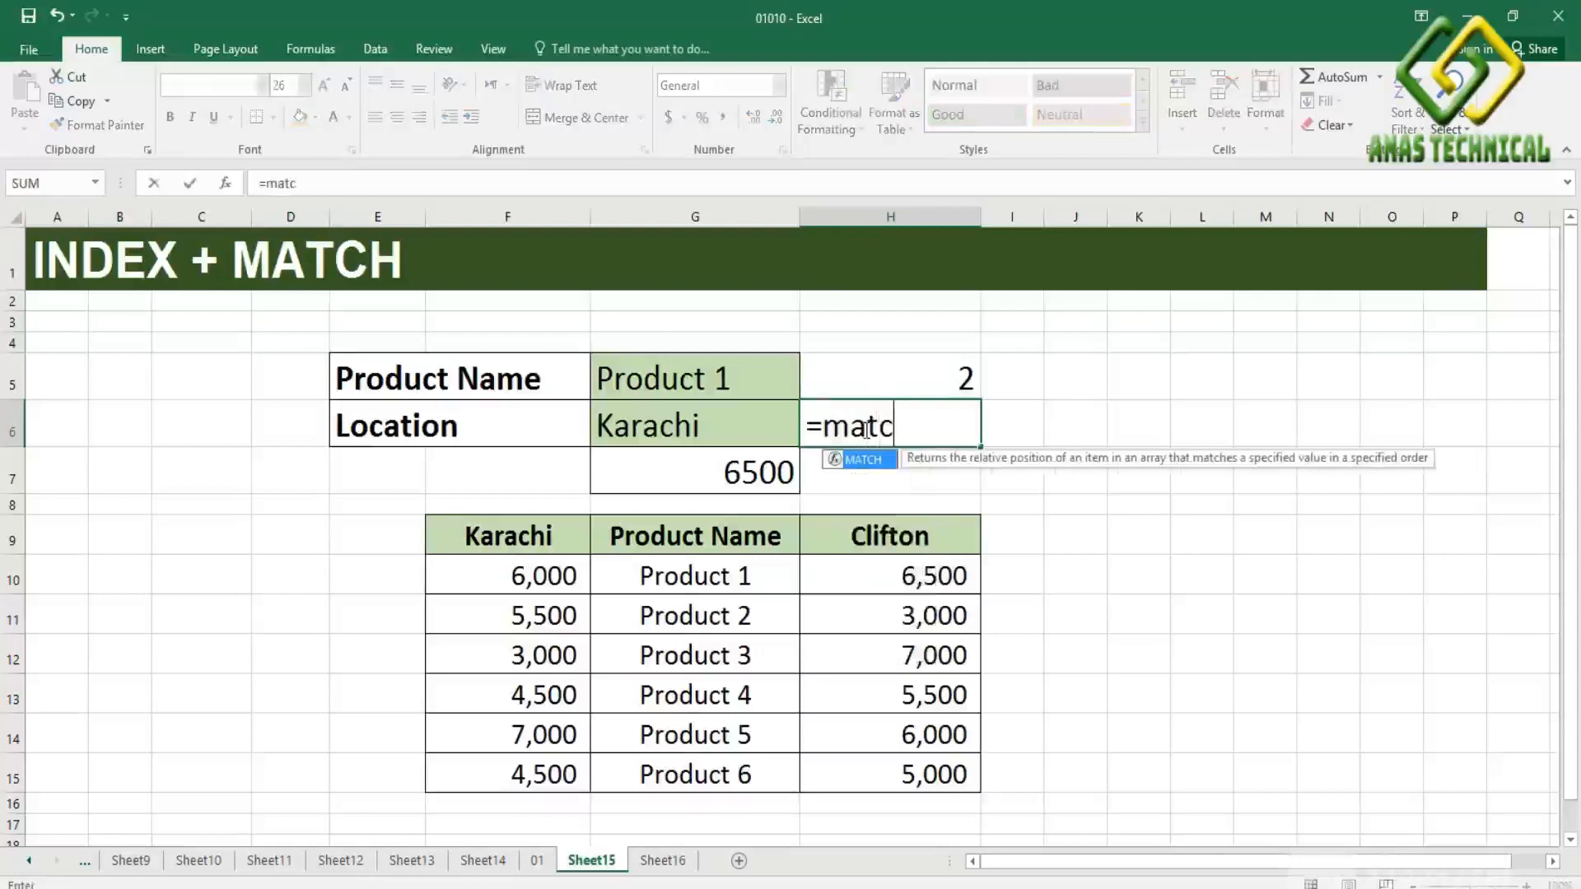
text(h)
key(Tab)
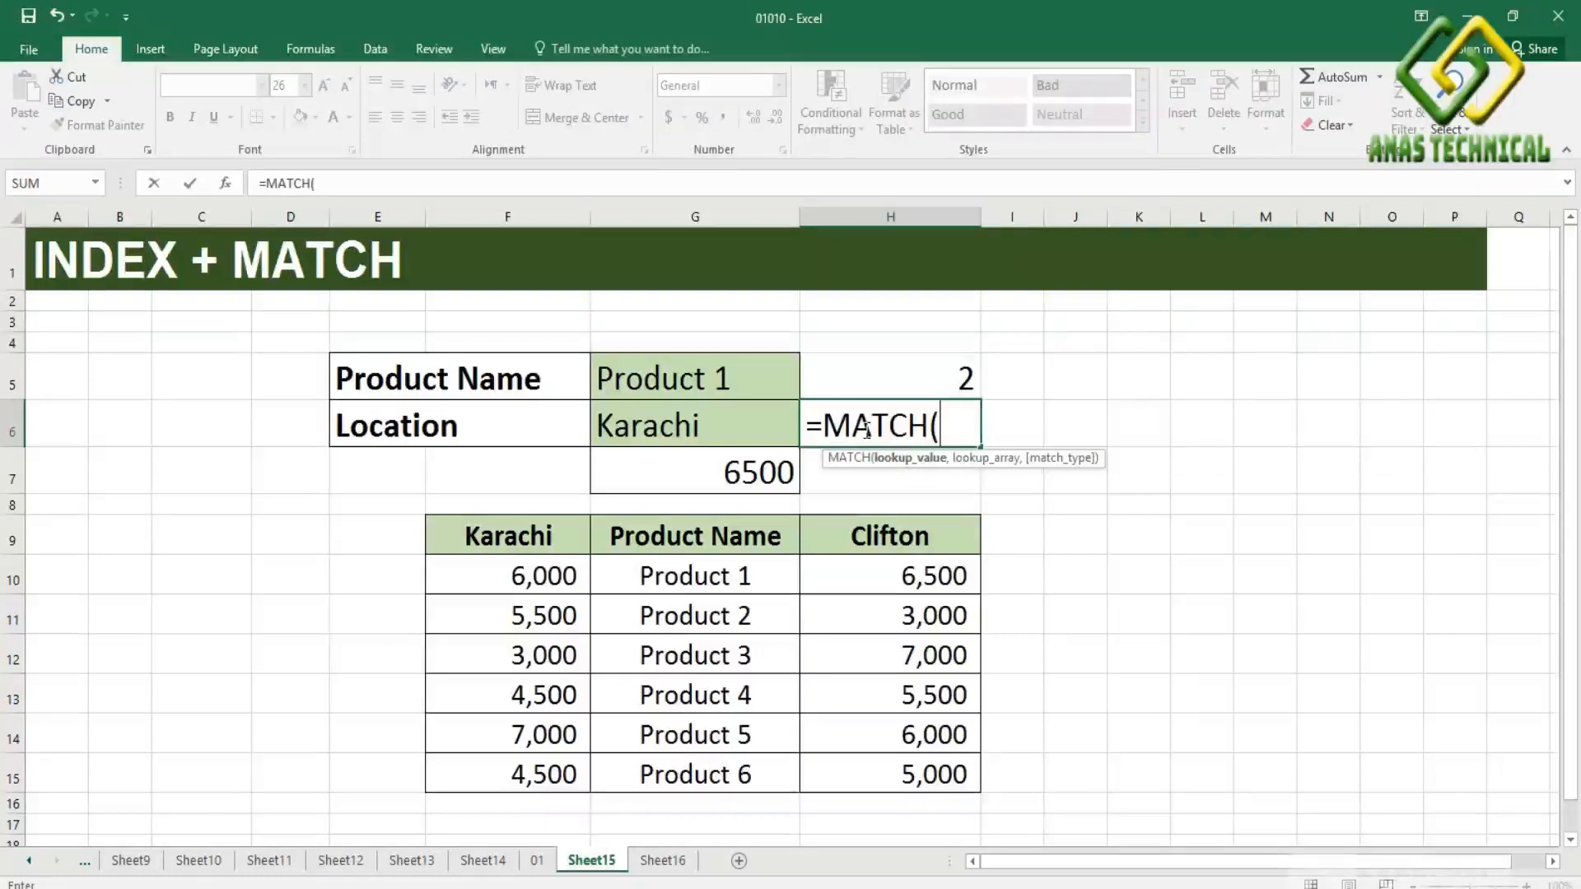
click(697, 424)
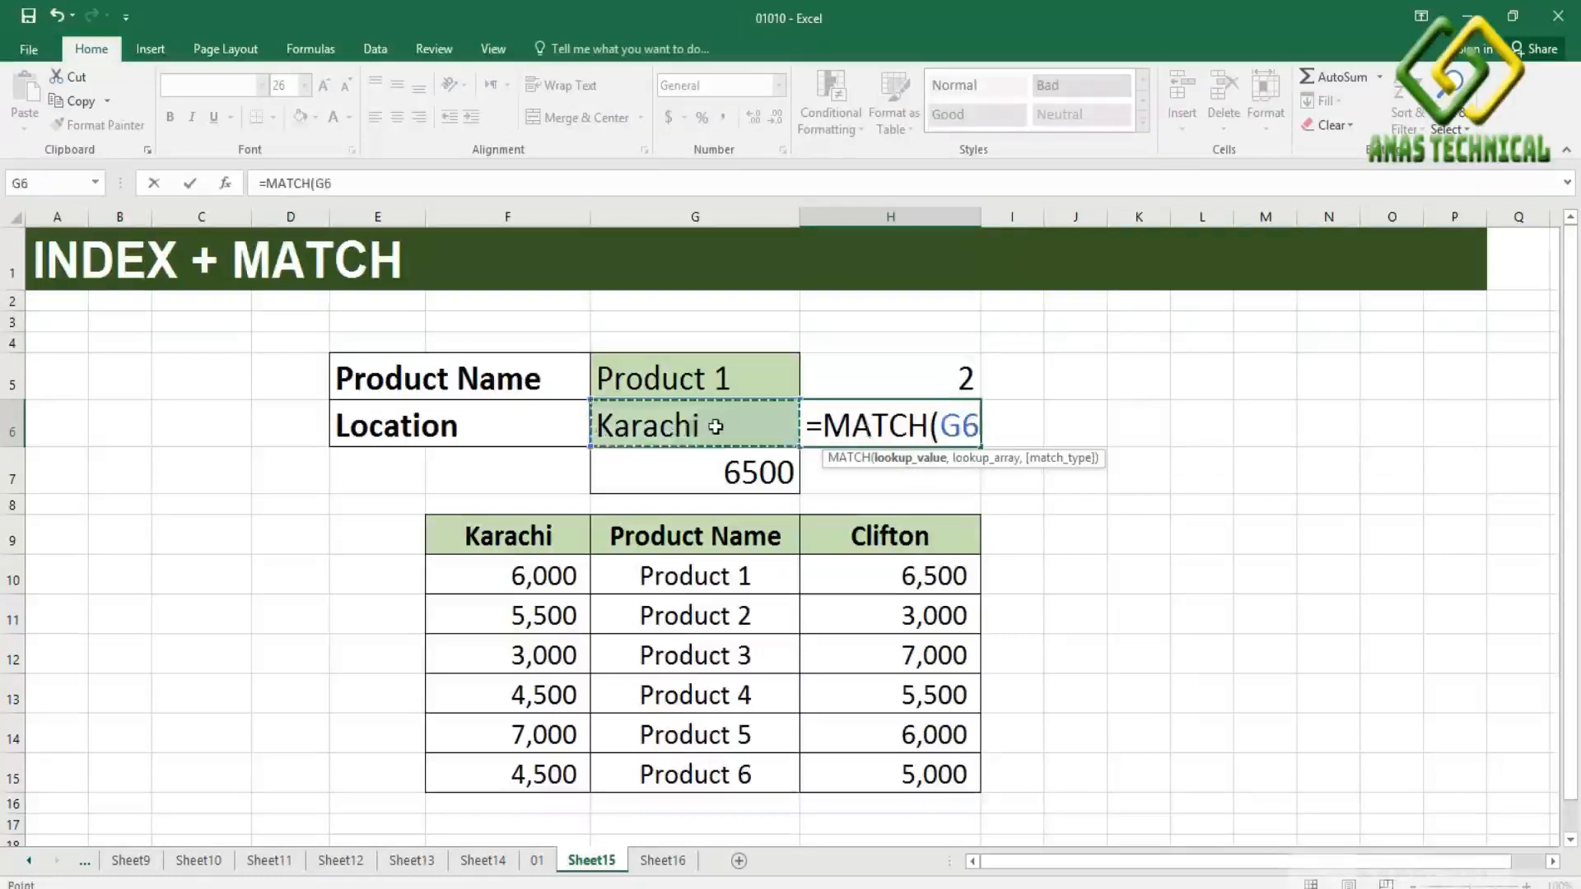
text(,)
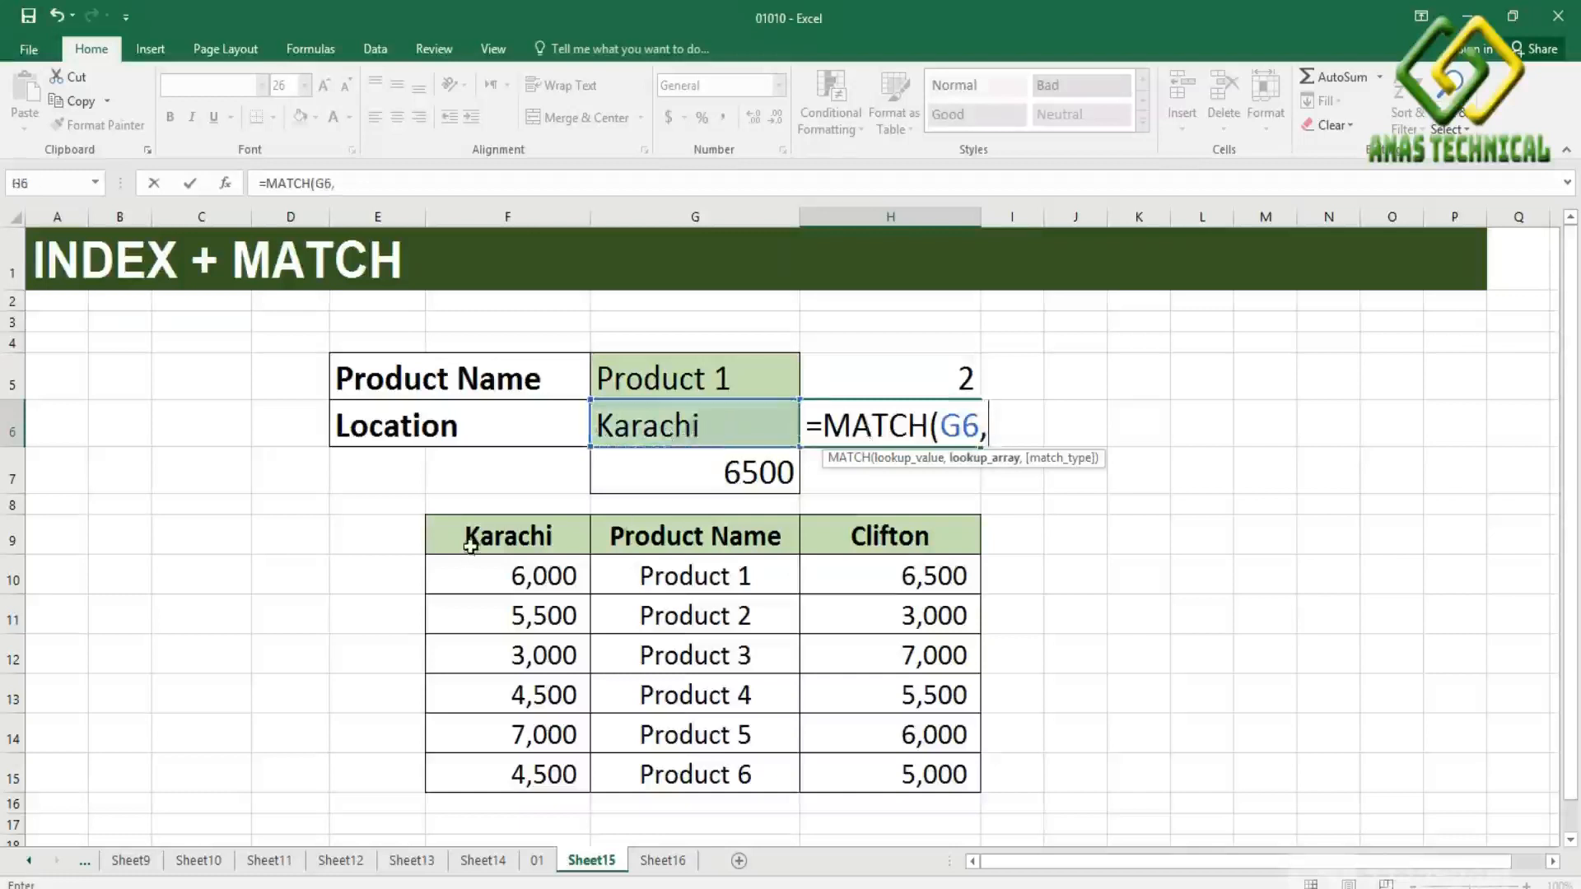
Complete the MATCH formula in H6 with the absolute header range $F$9:$H$9 and match type 0
click(449, 527)
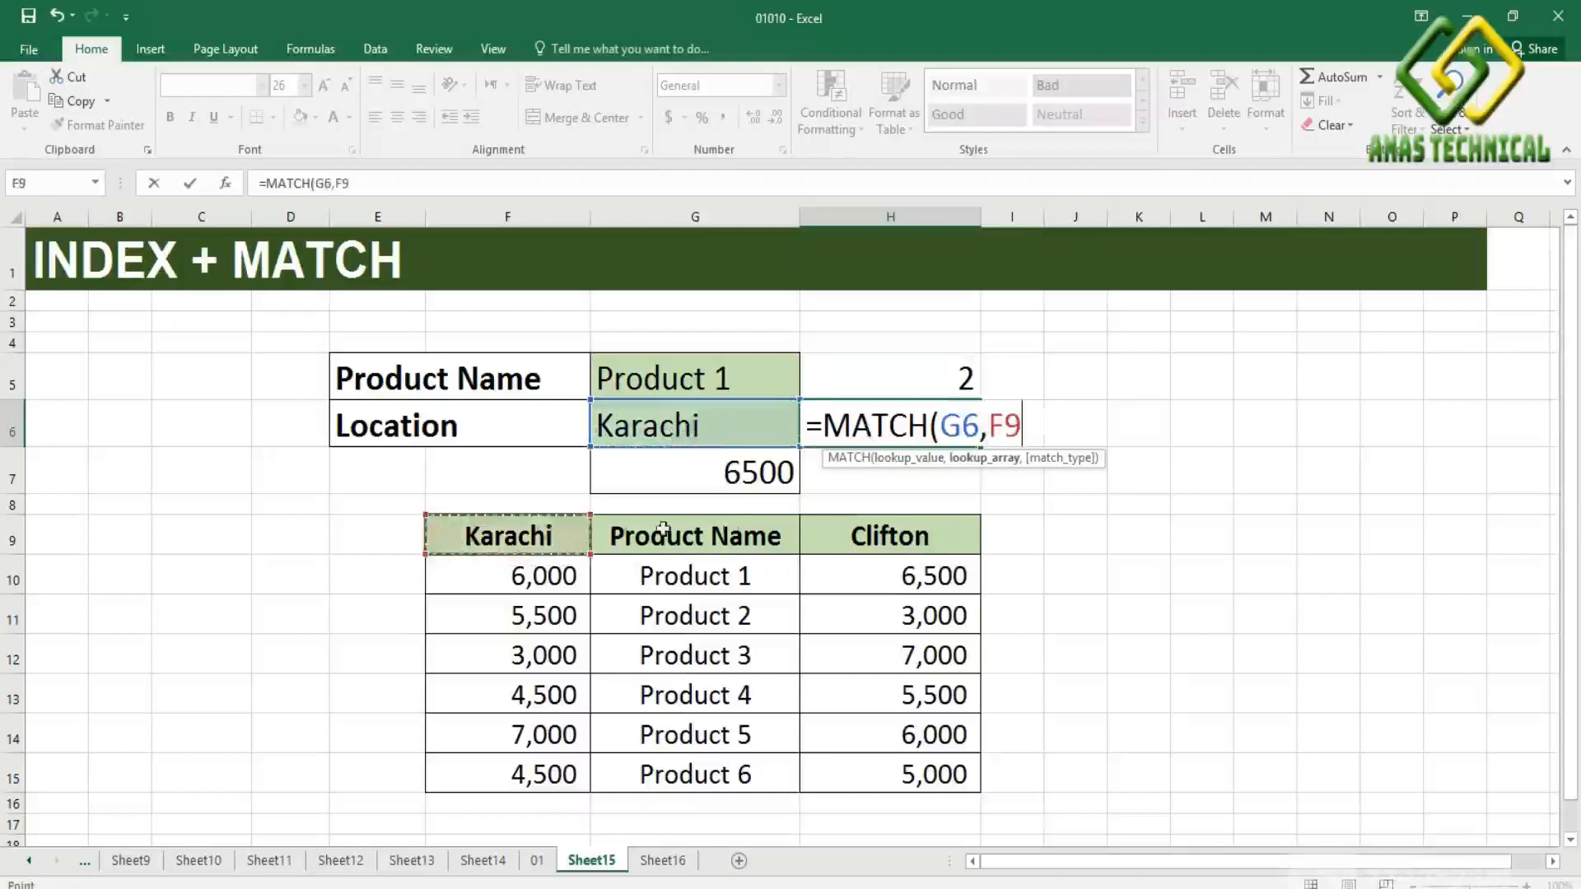
drag(663, 530, 910, 533)
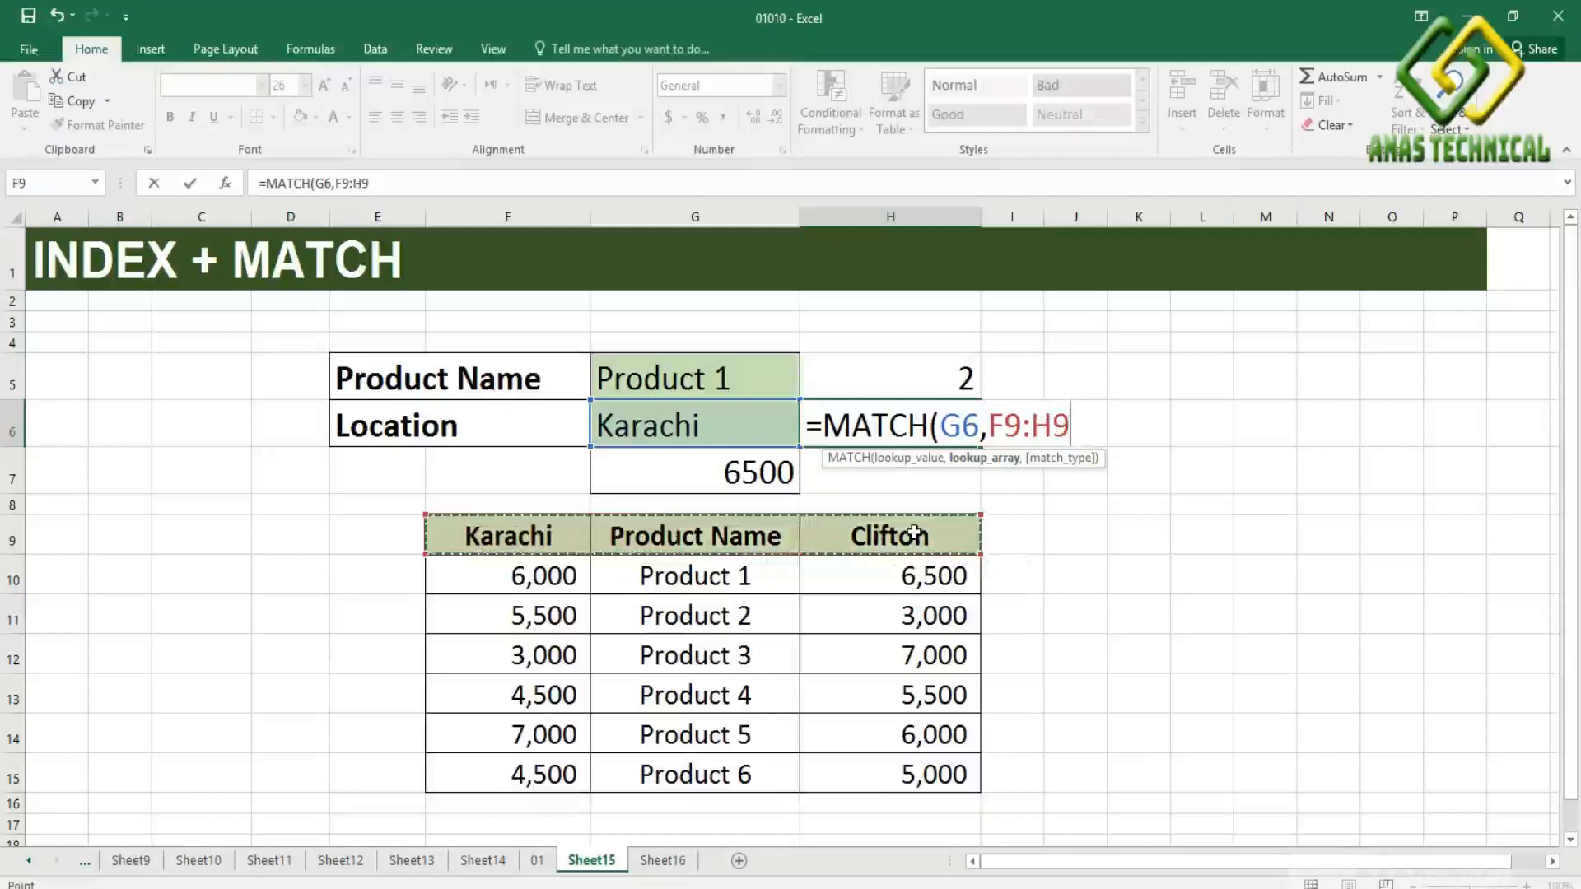
key(F4)
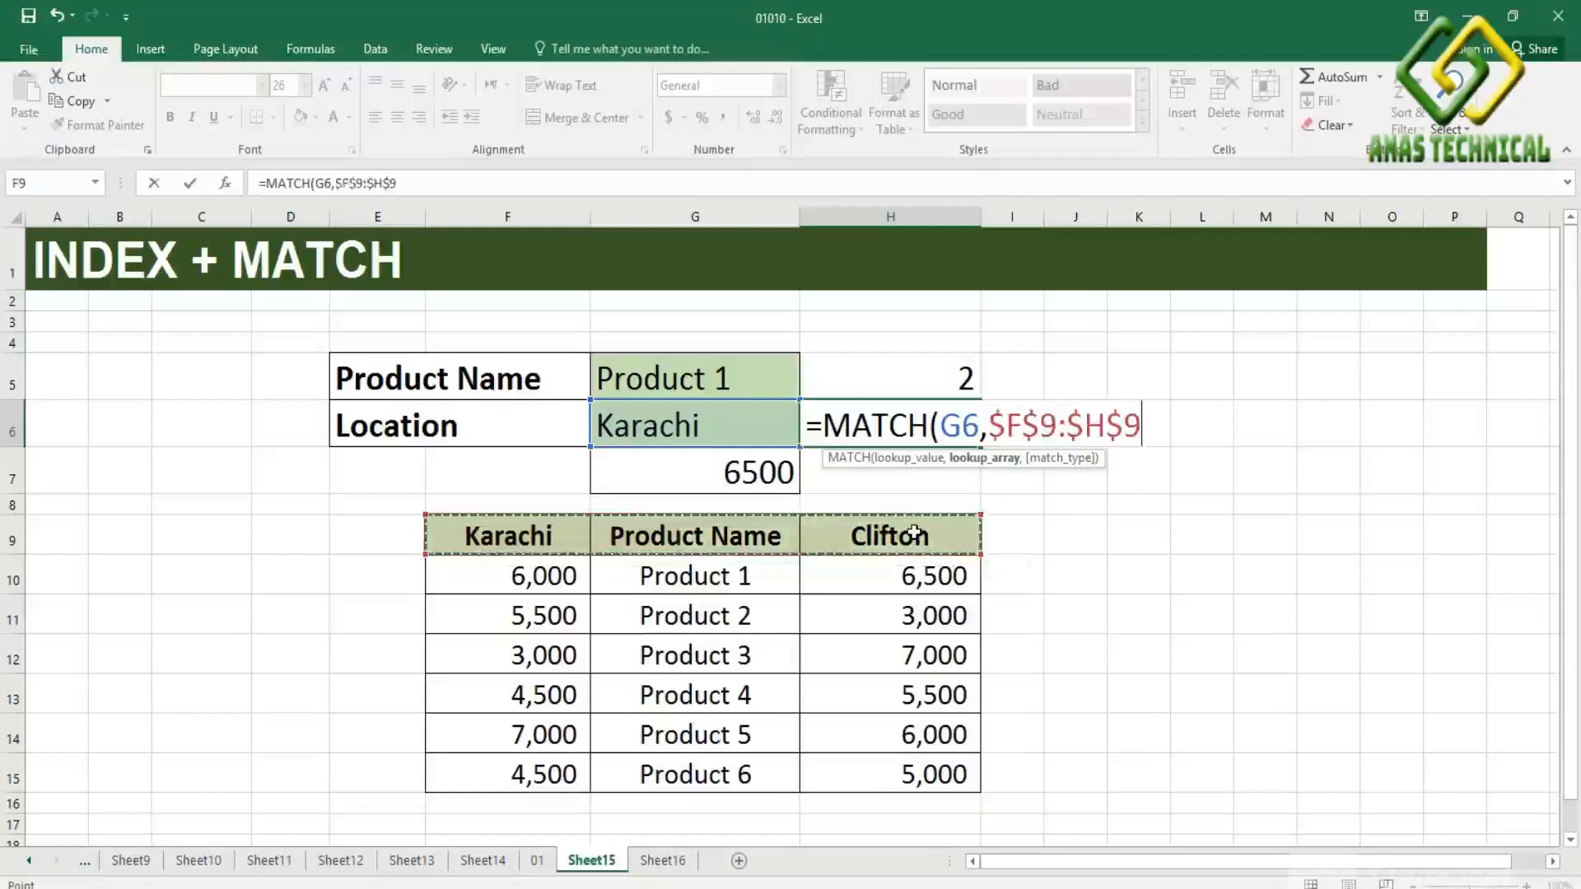
text(,)
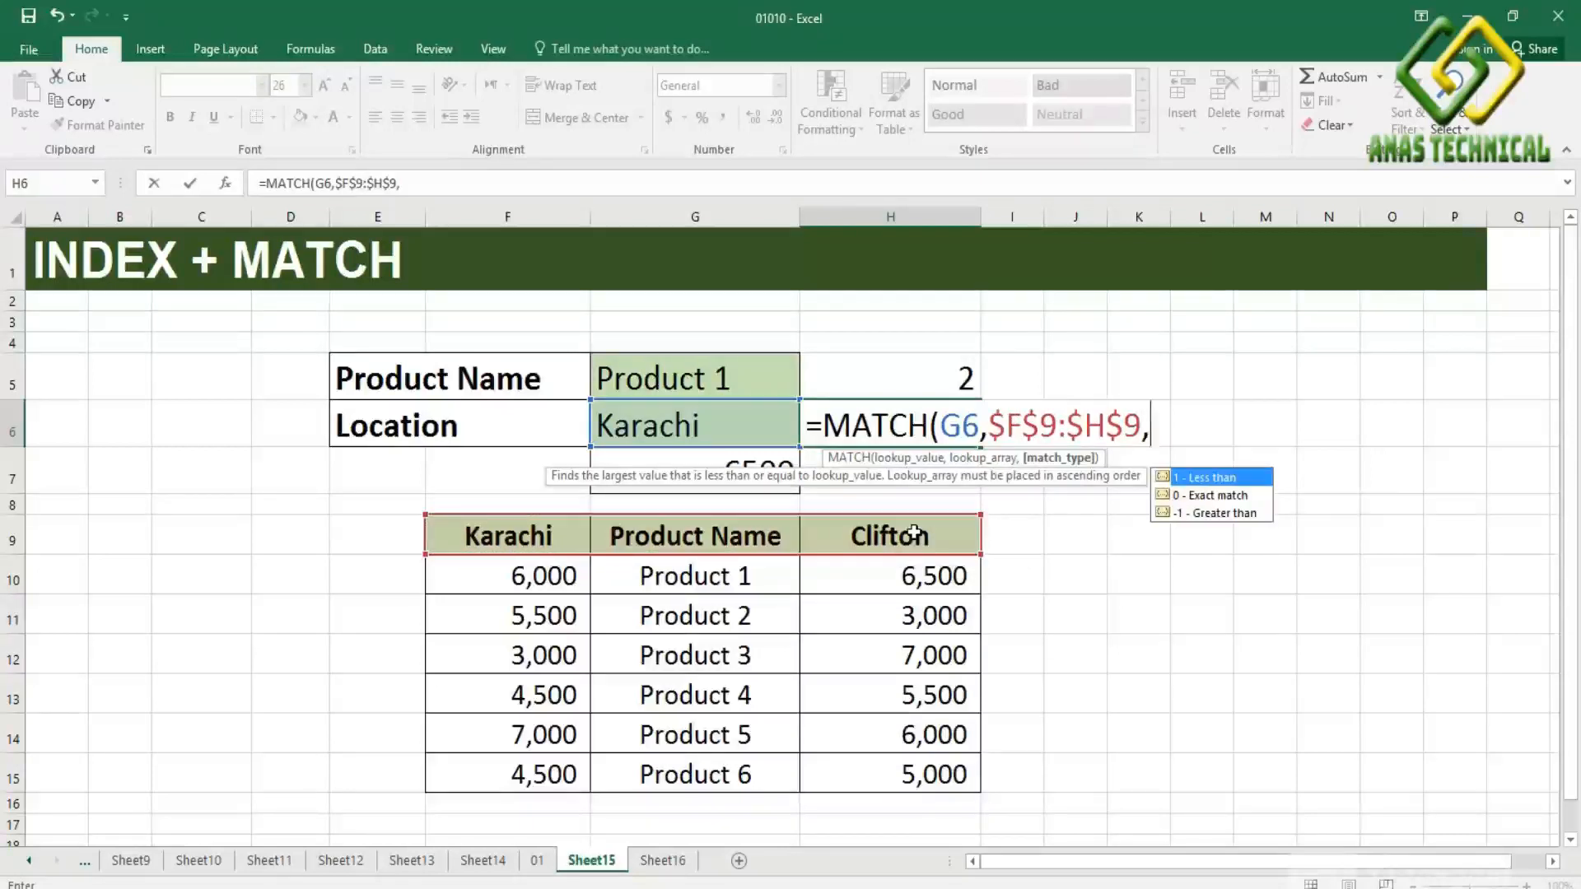
text(0)
text())
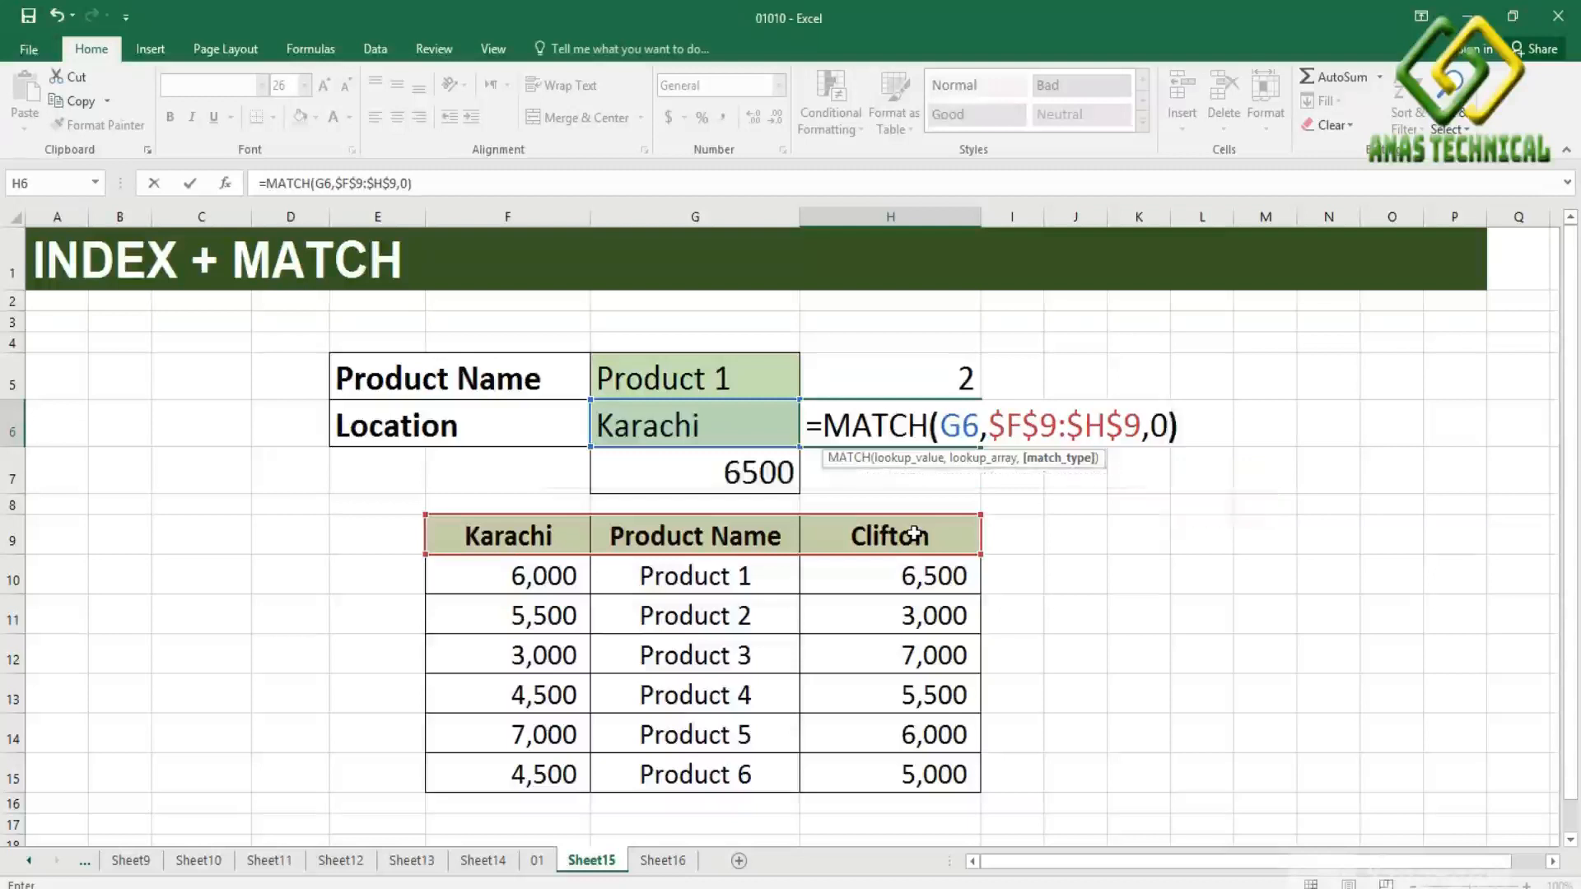
key(Return)
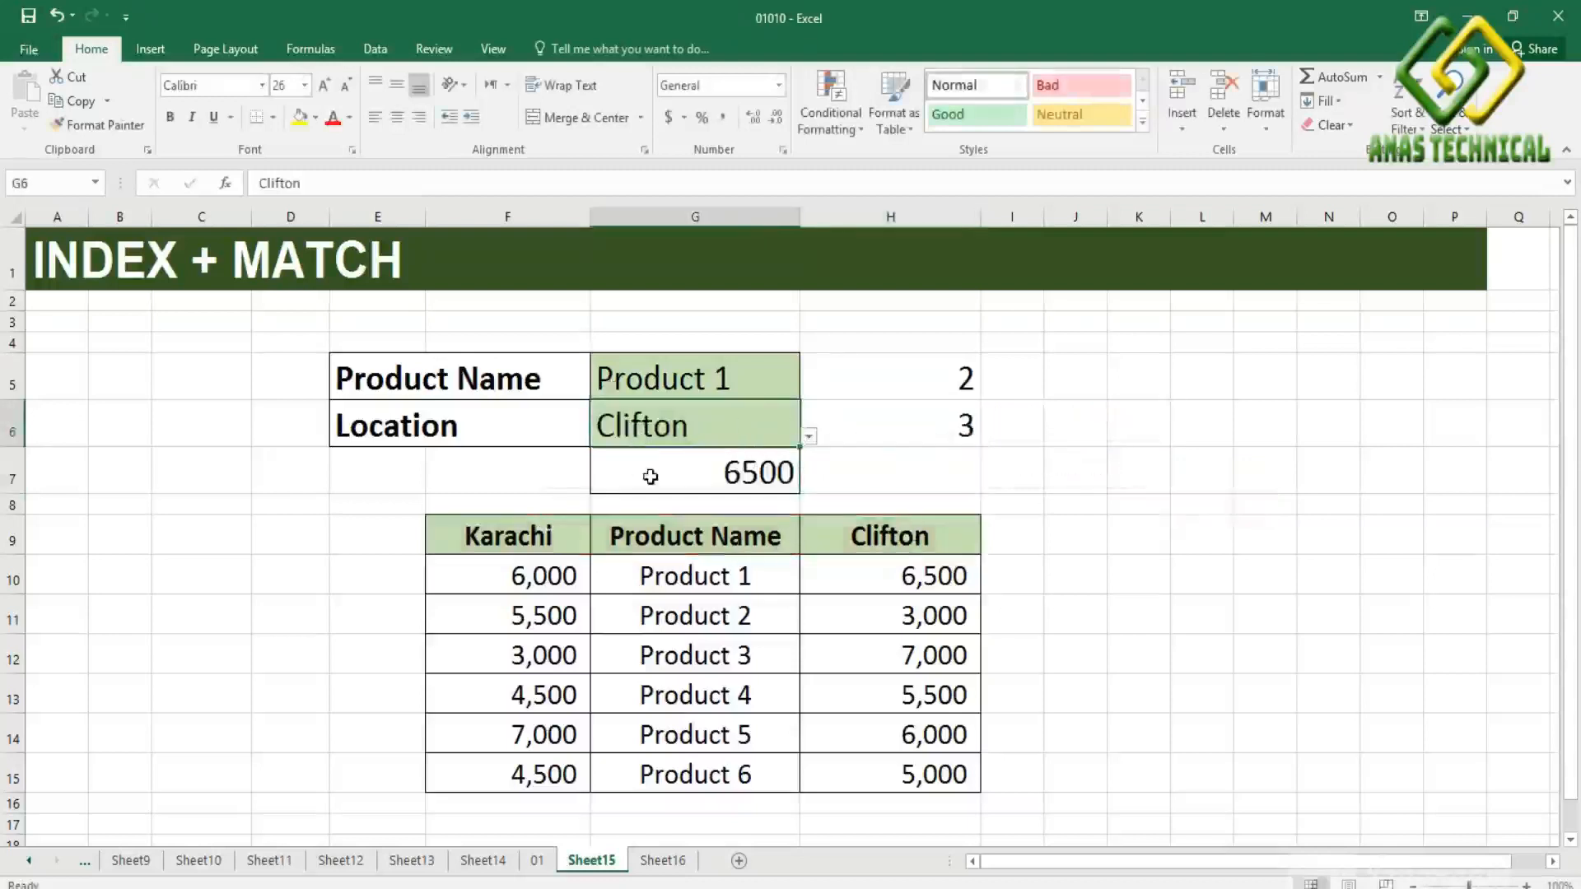
Set the location in G6 to Clifton and the product name in G5 to Product 5
click(809, 436)
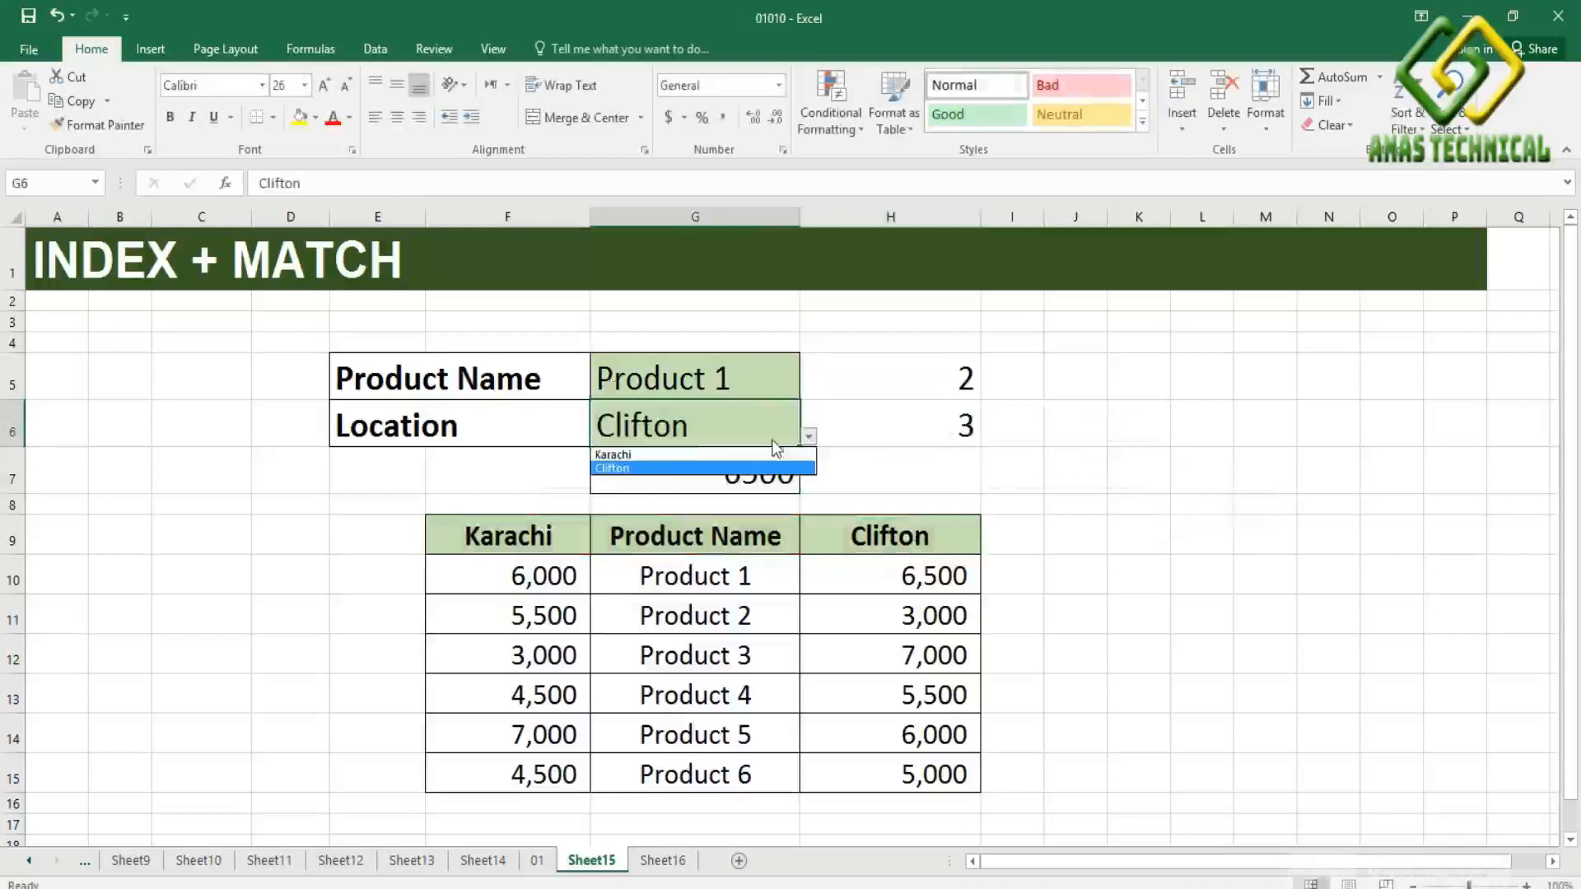
click(628, 468)
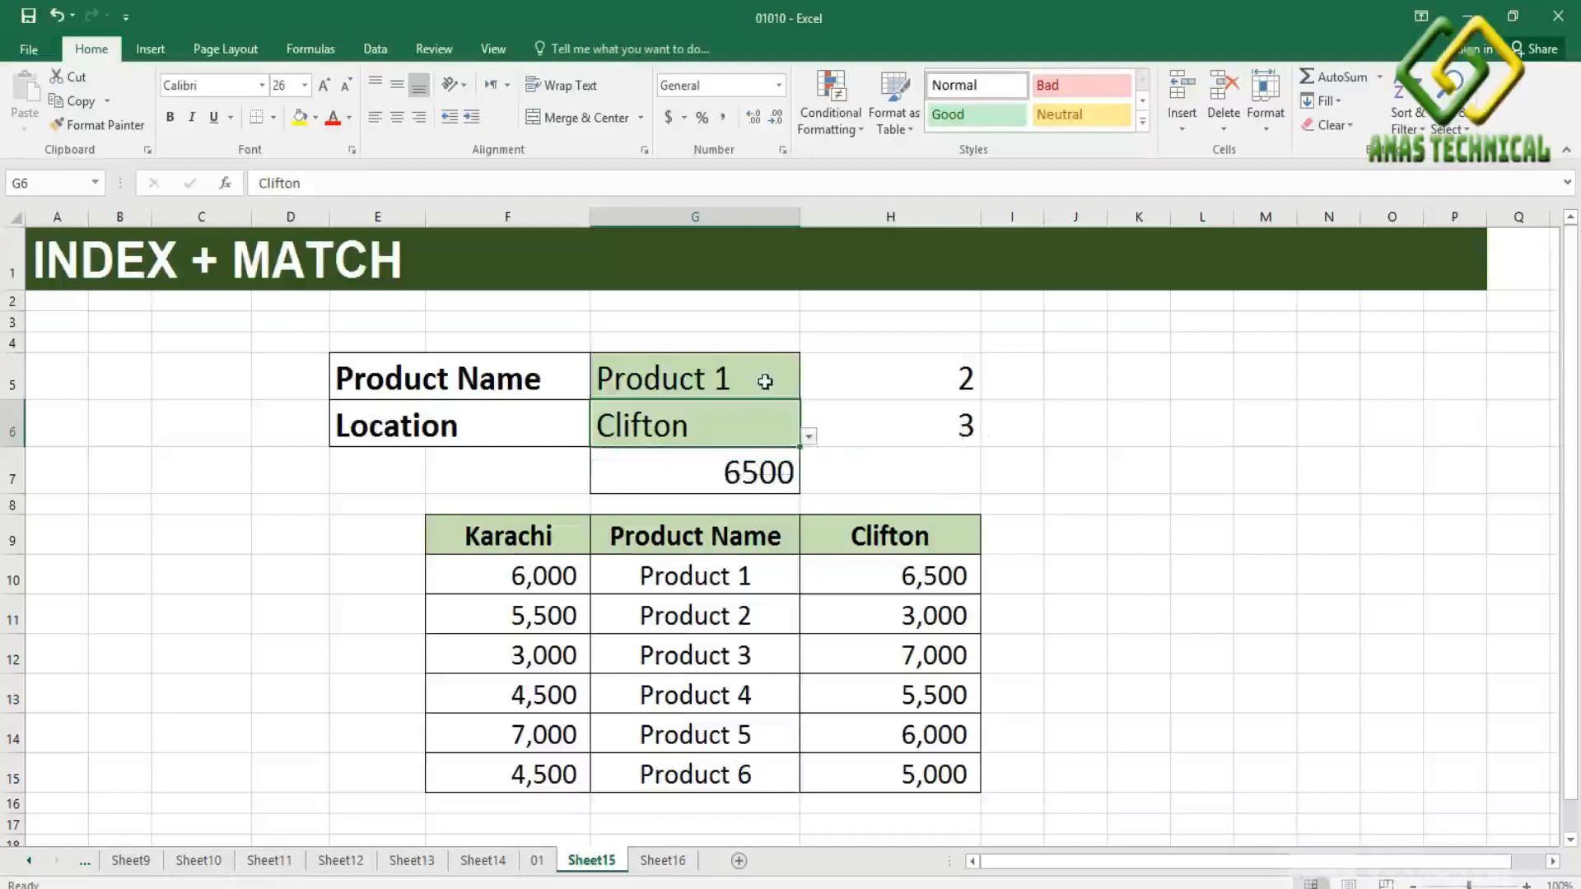
click(717, 379)
click(810, 388)
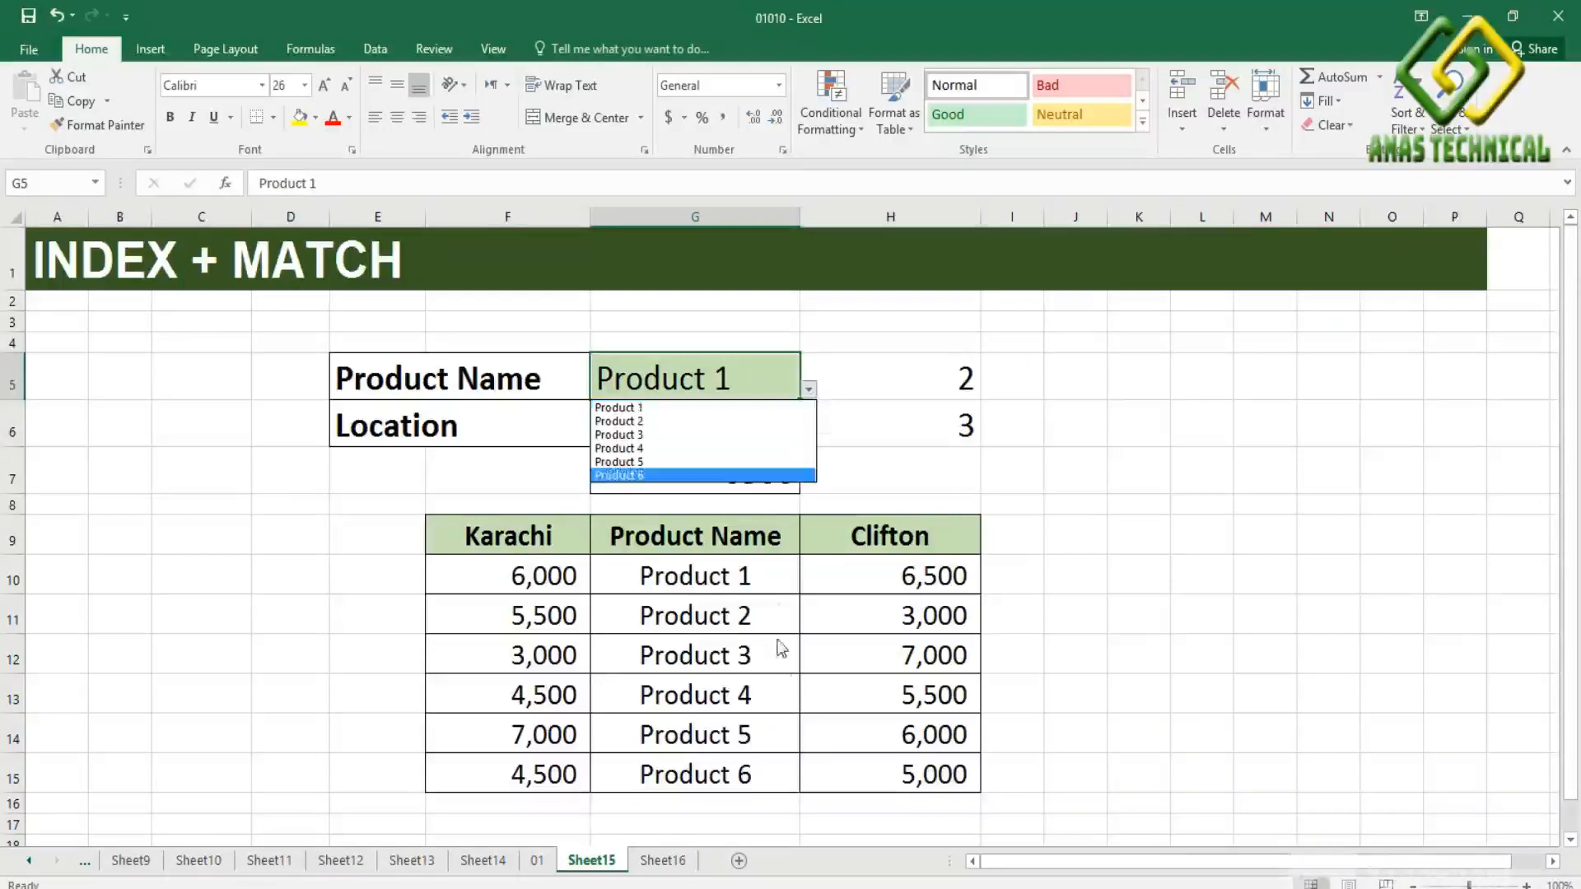
click(660, 463)
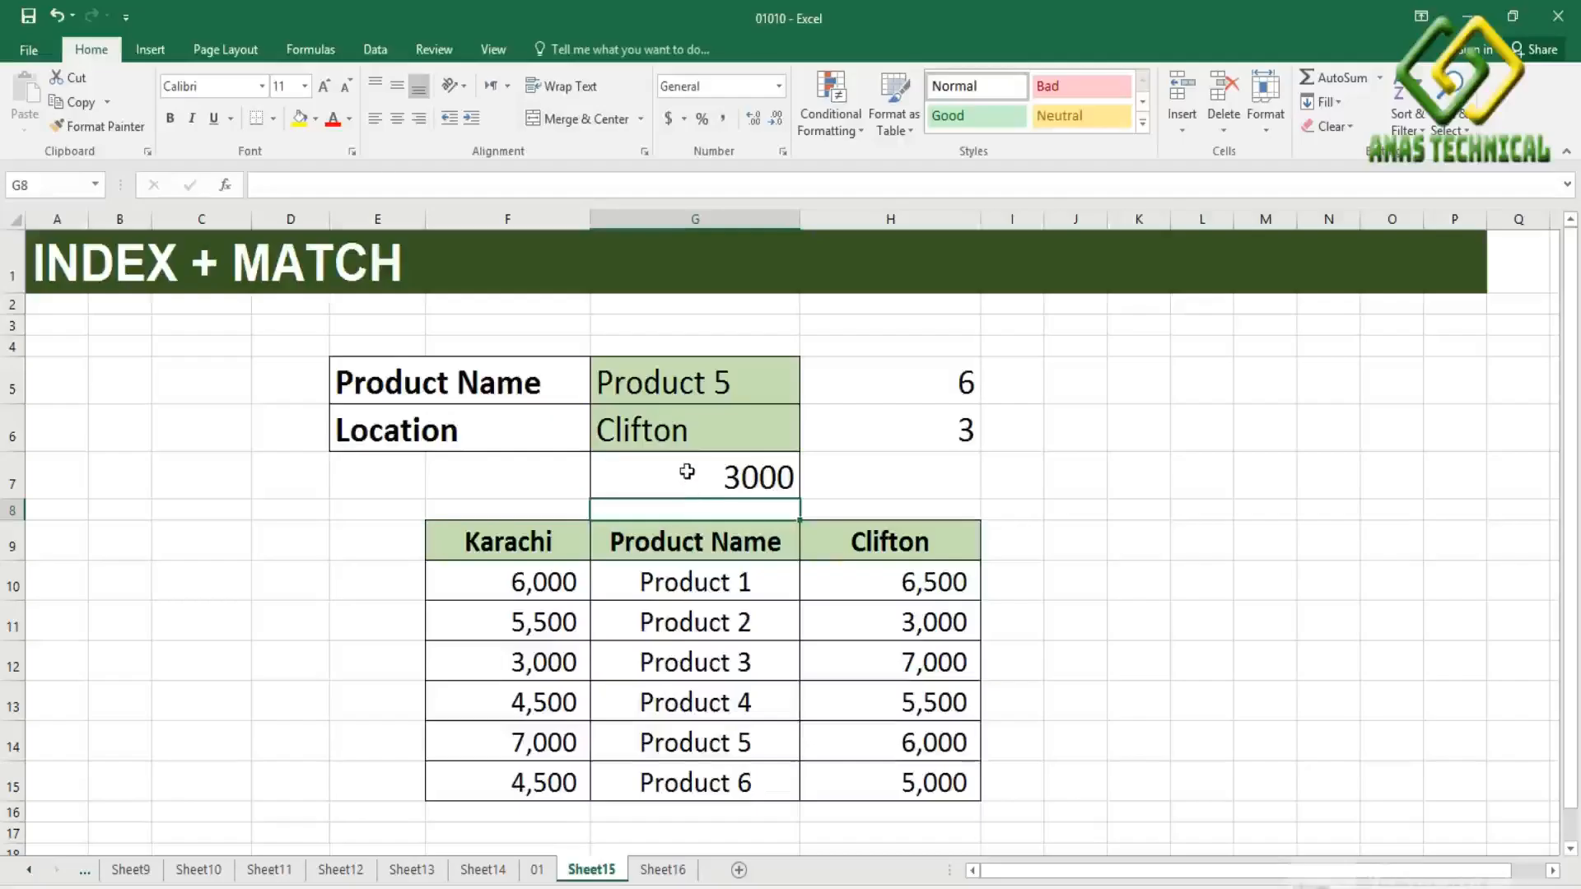
Replace the fixed row and column numbers in G7's INDEX formula with a MATCH function that uses product name cell G5 as lookup value
click(686, 472)
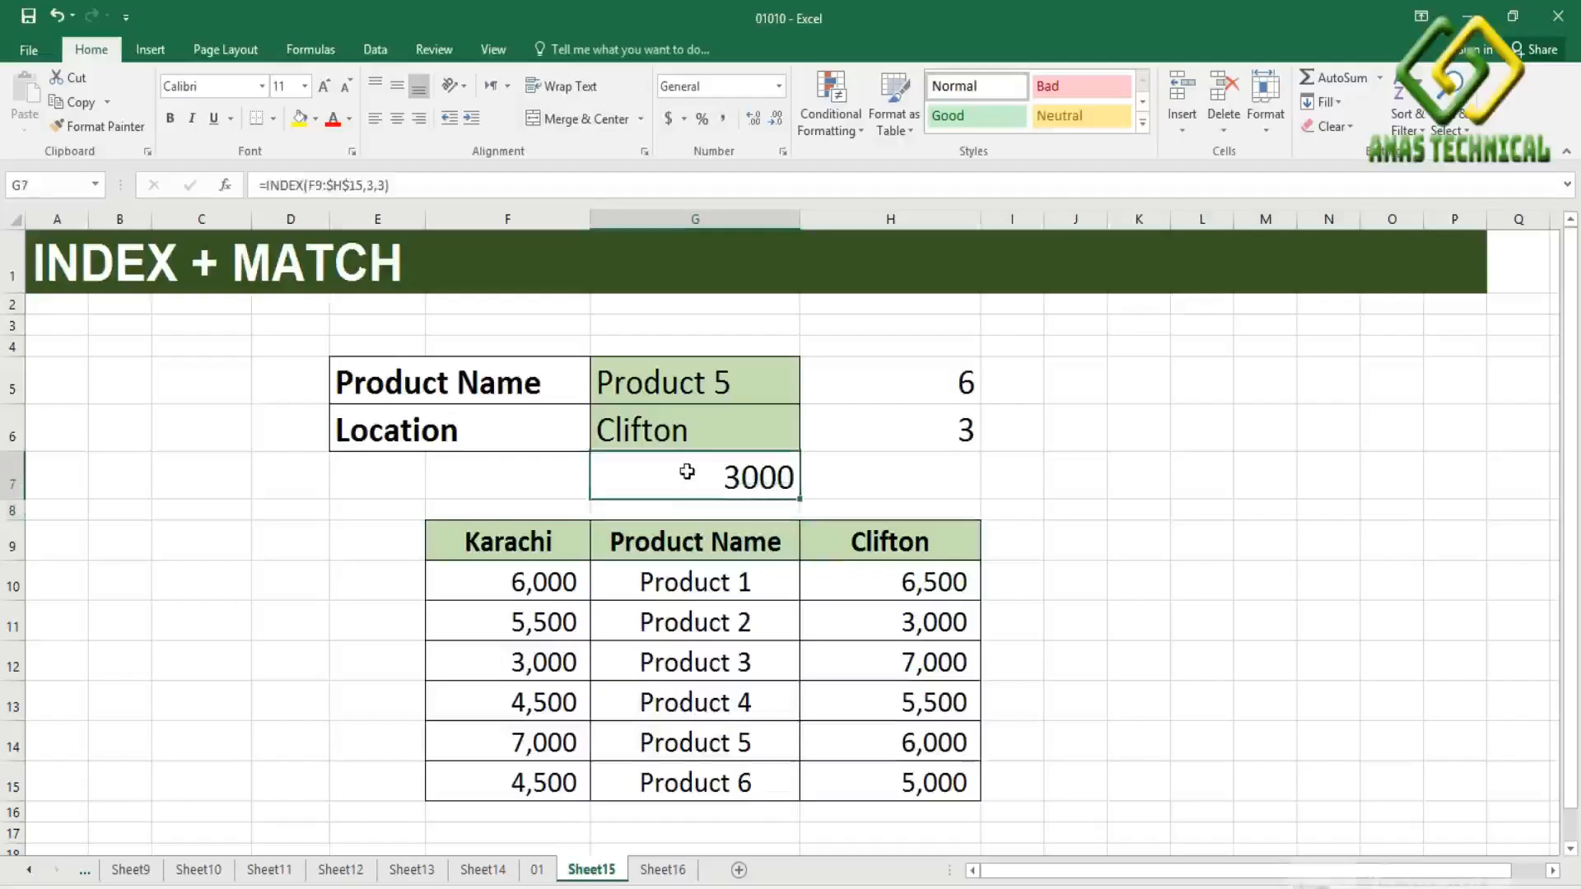
double_click(687, 474)
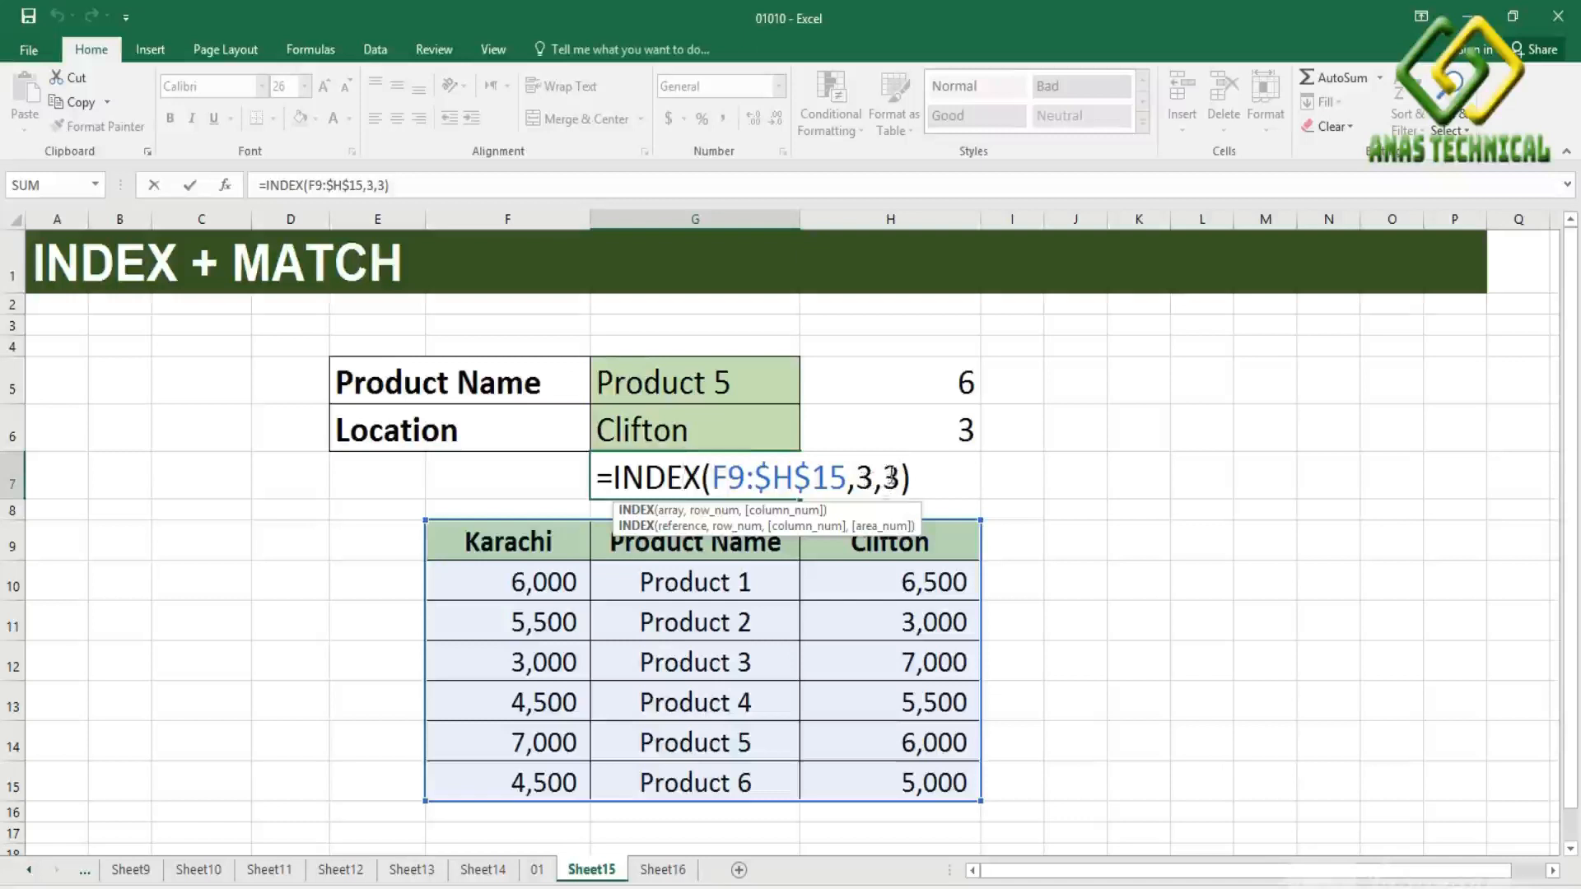
double_click(870, 476)
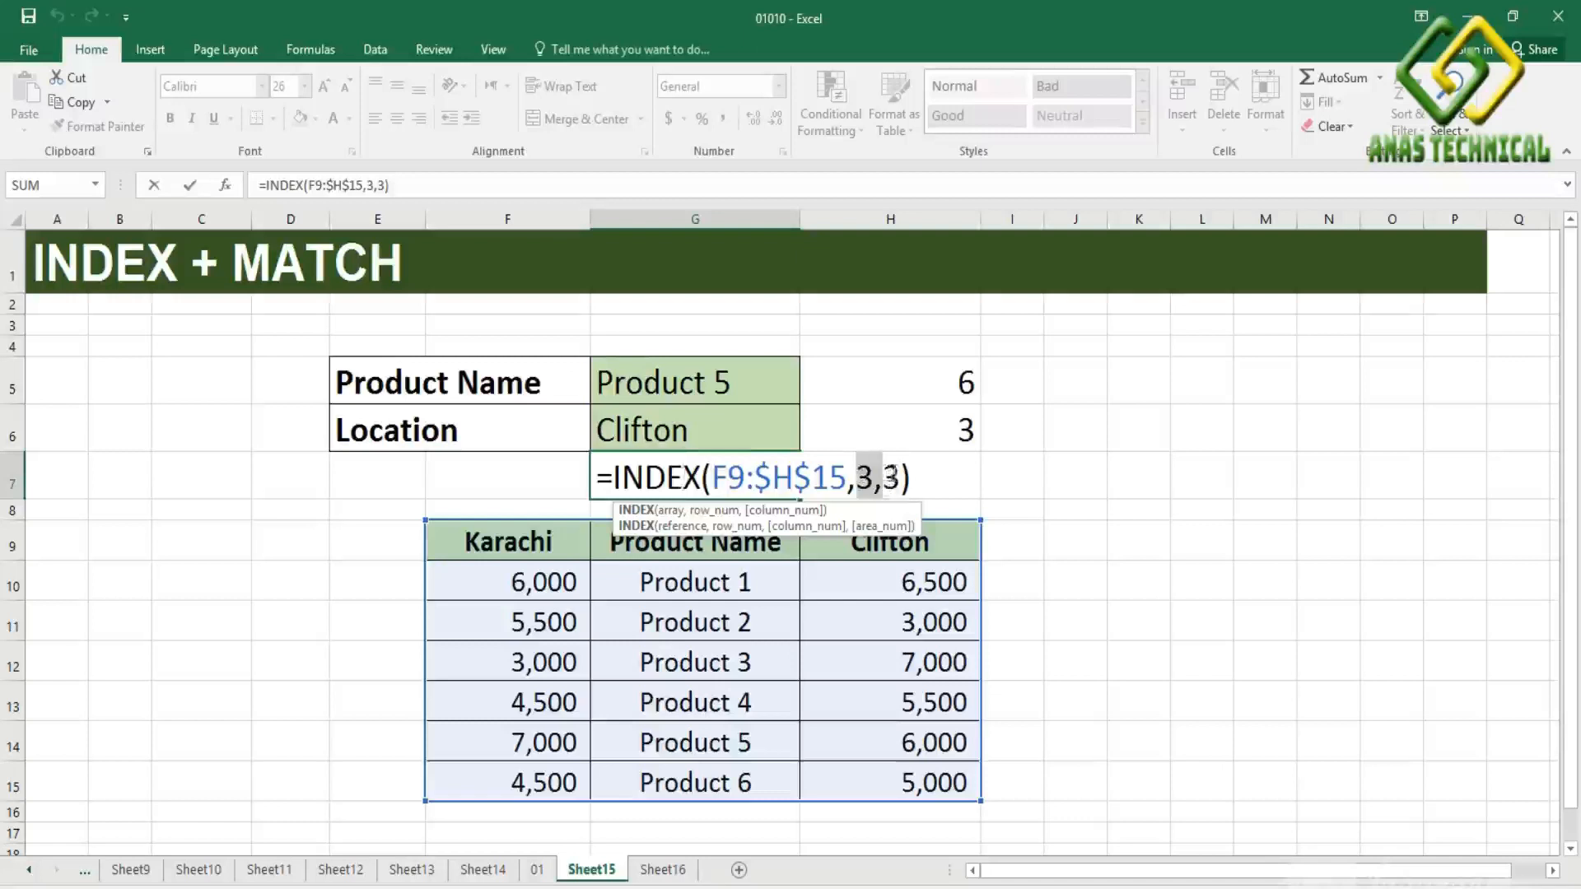
click(901, 476)
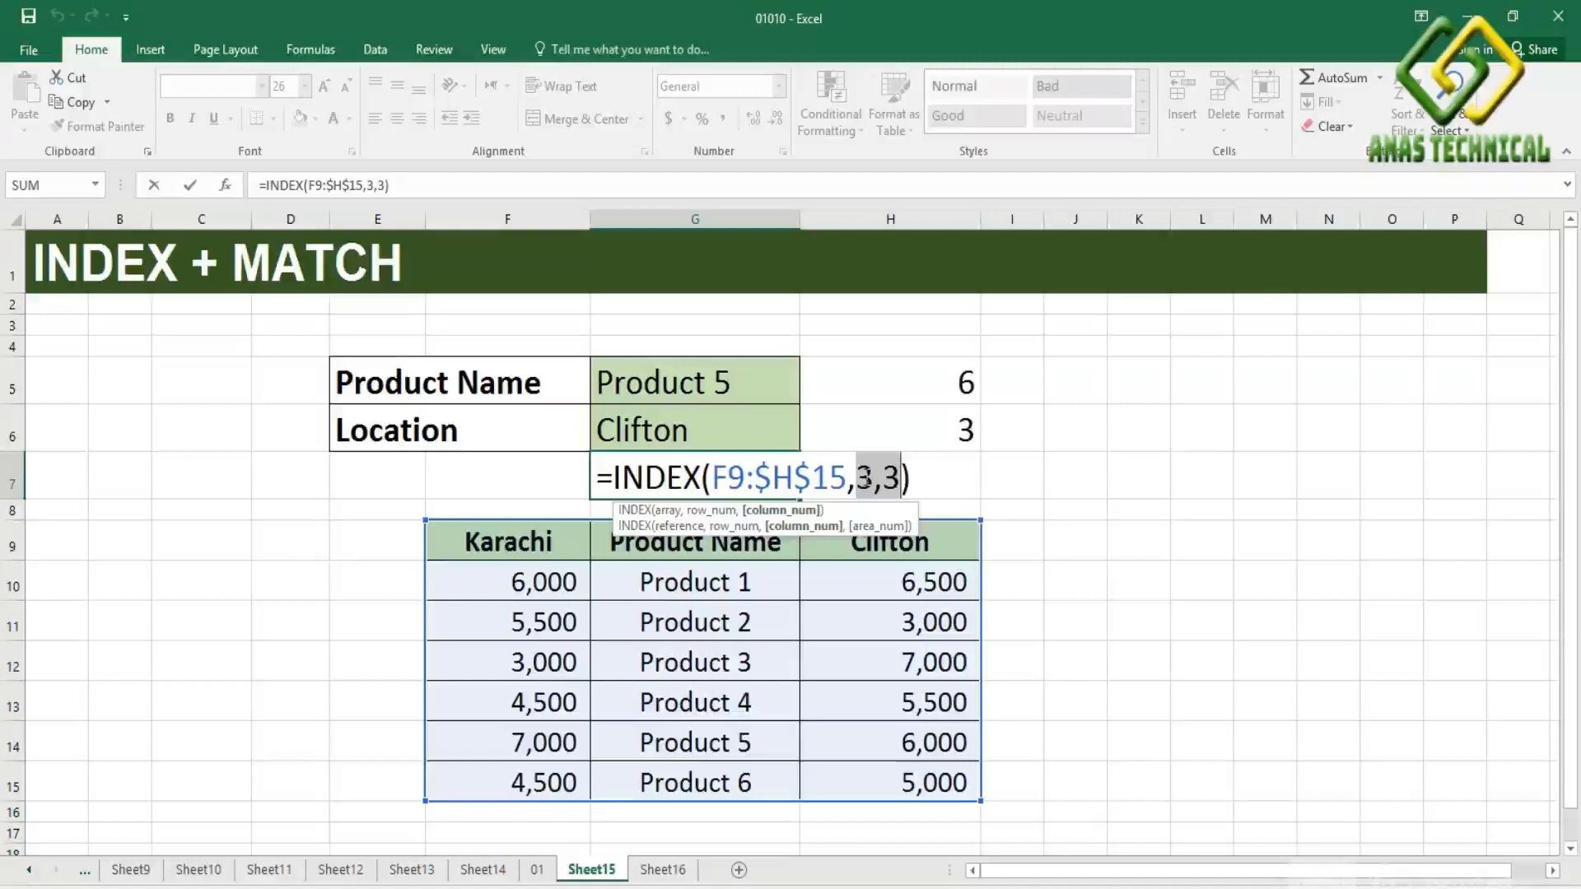
text(ma)
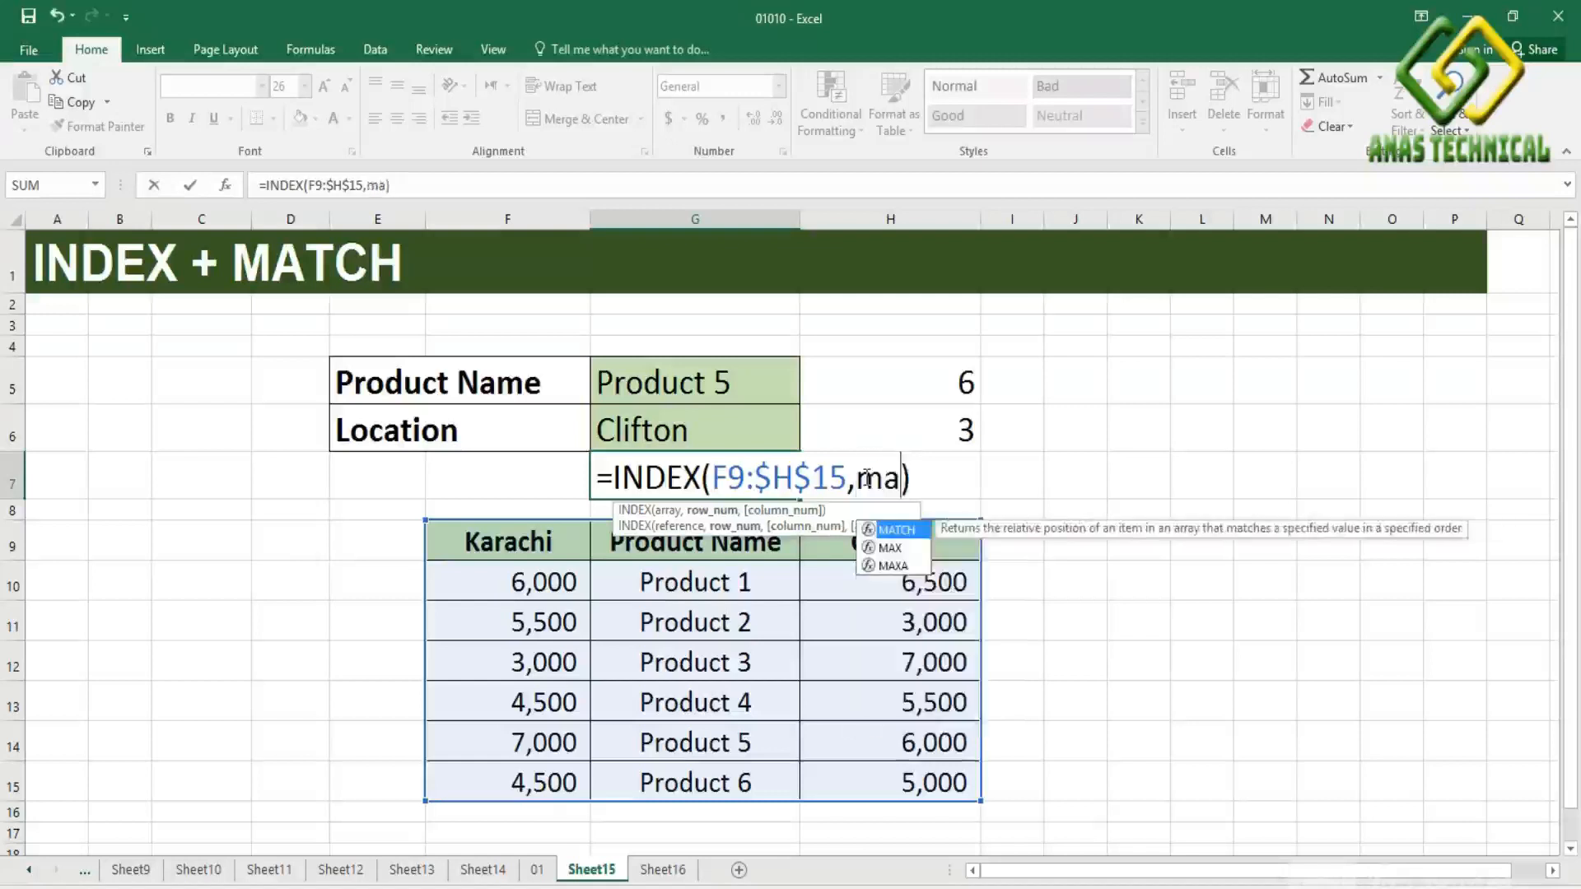
key(Tab)
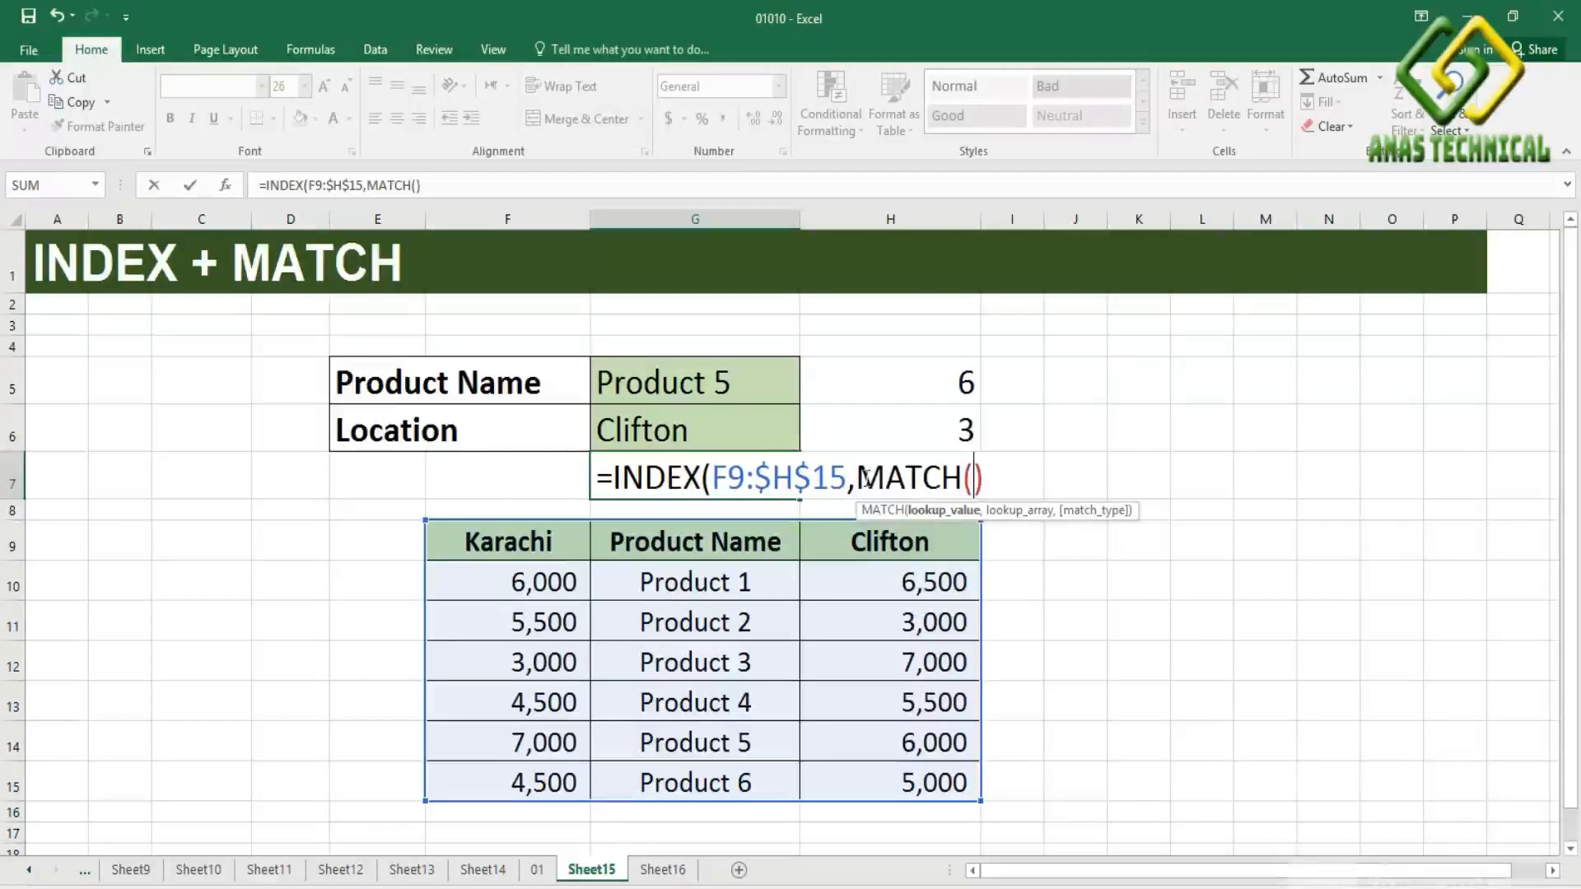
click(700, 383)
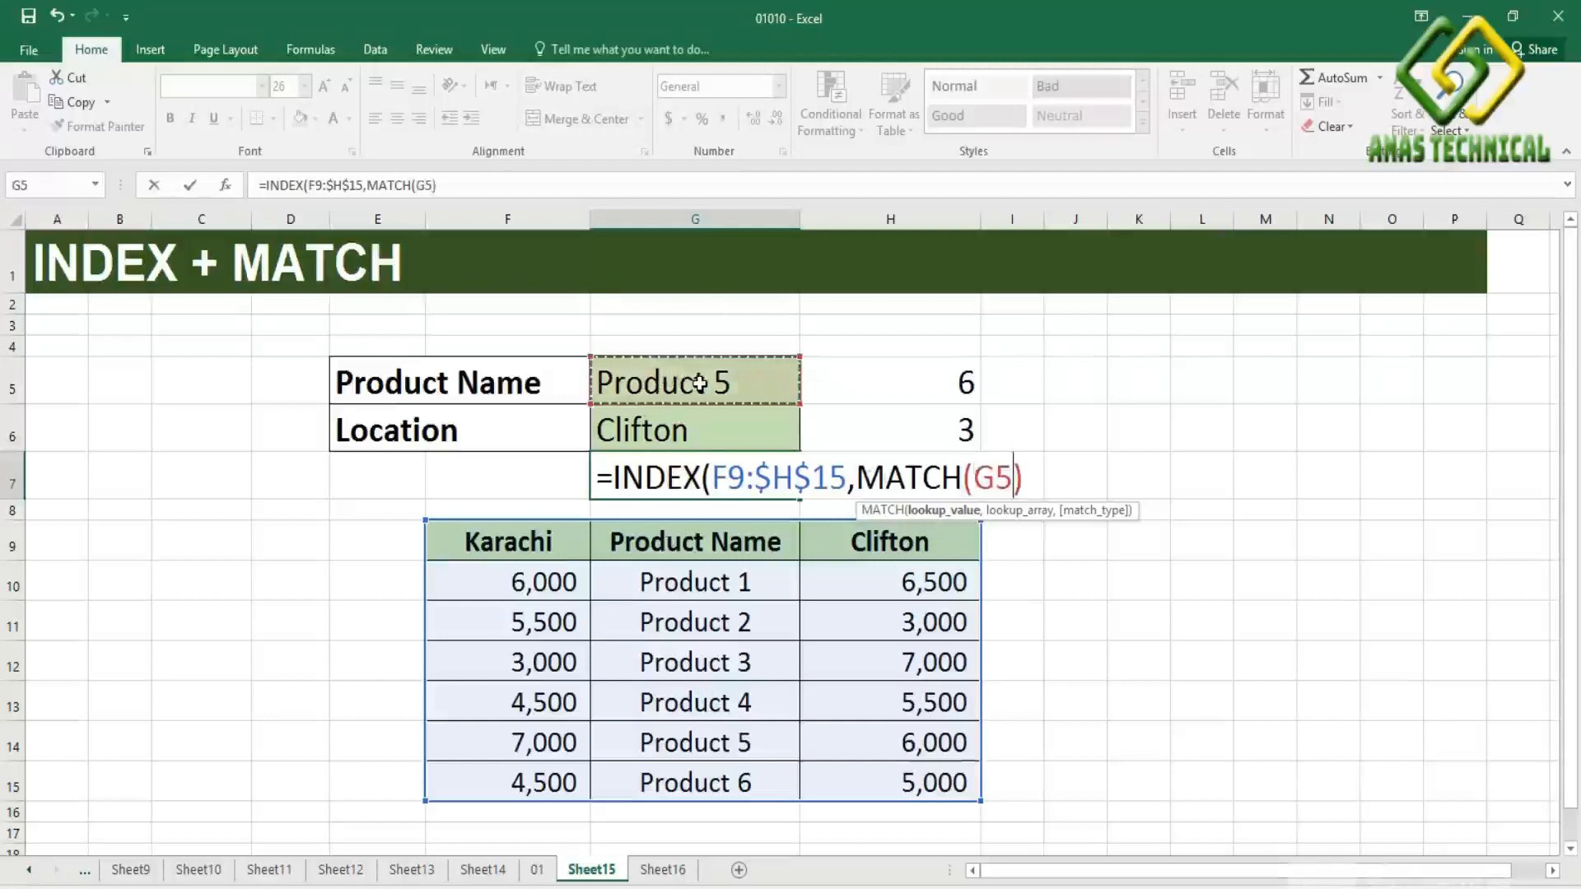
text(,)
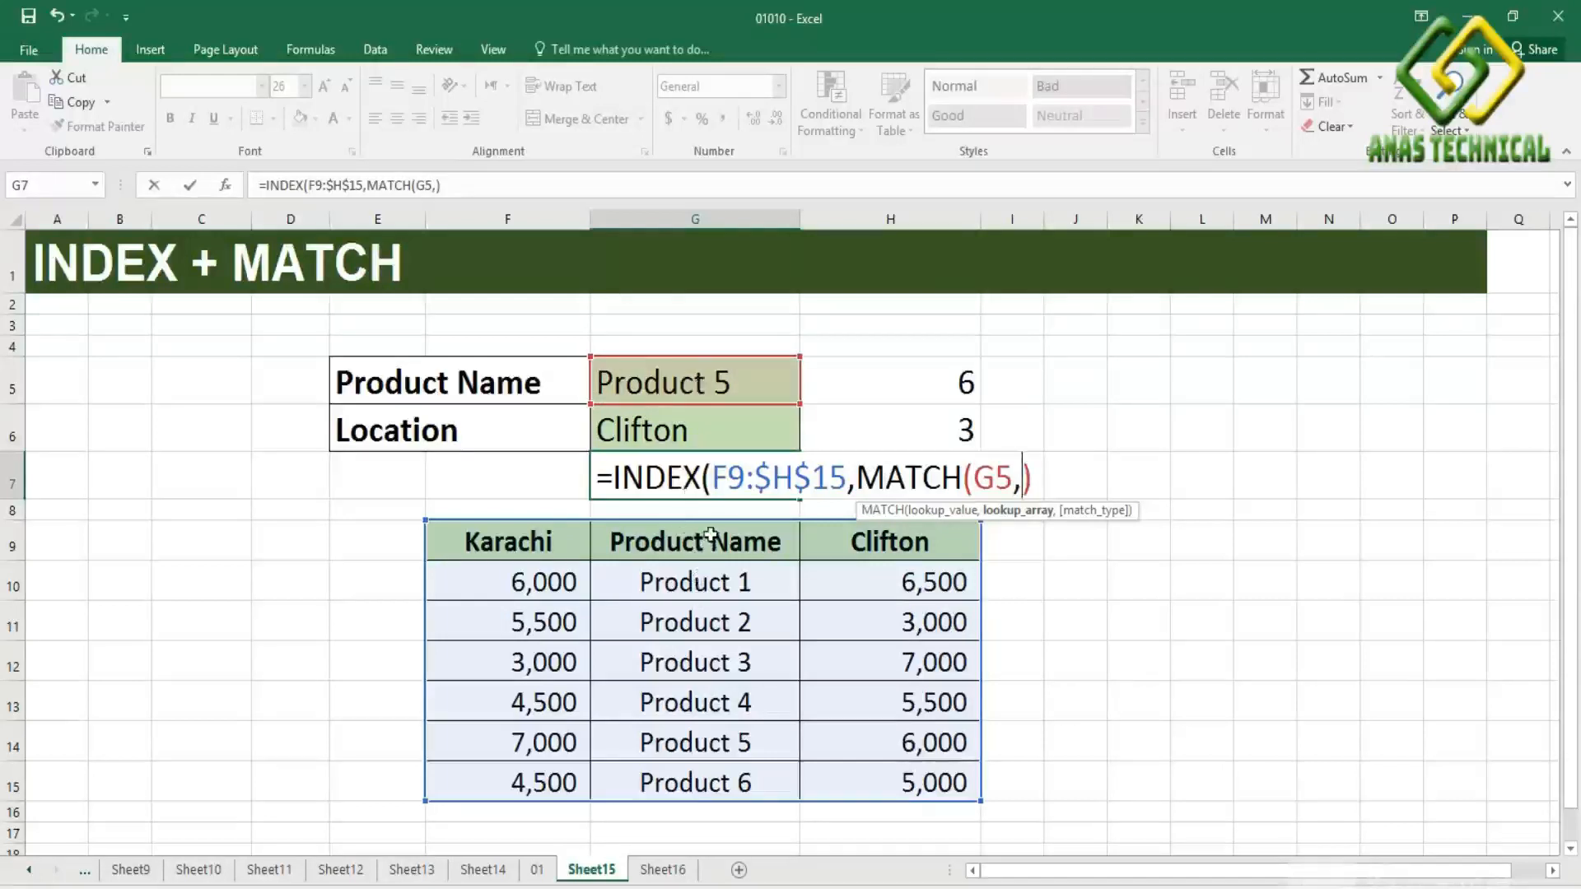
Complete the row MATCH in G7 with the absolute product name range $G$9:$G$15 and match type 0
drag(710, 535, 708, 777)
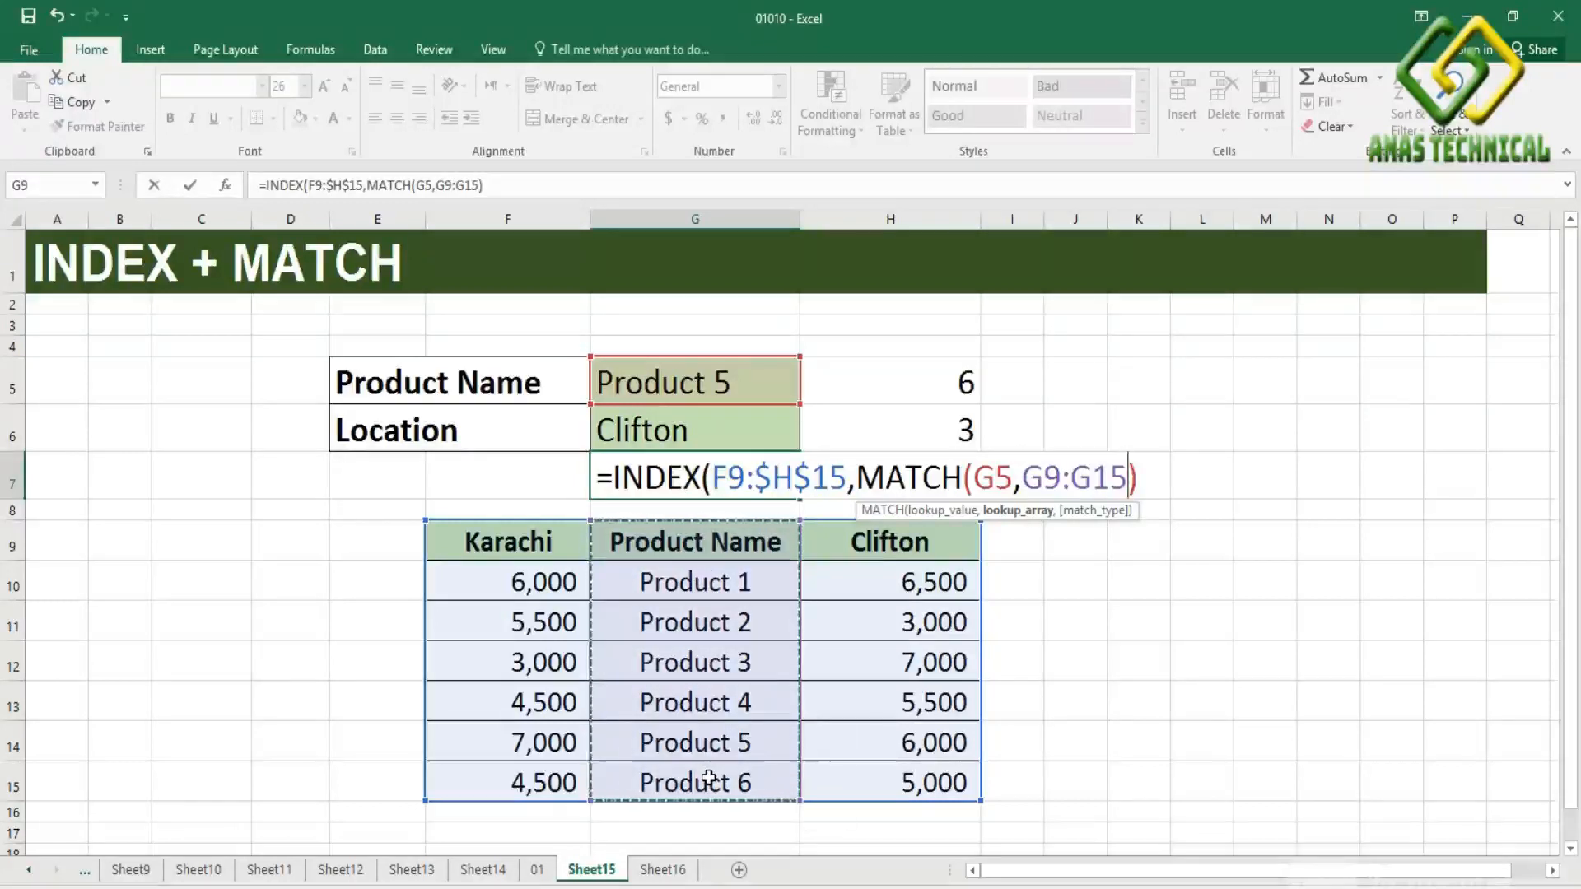
key(F4)
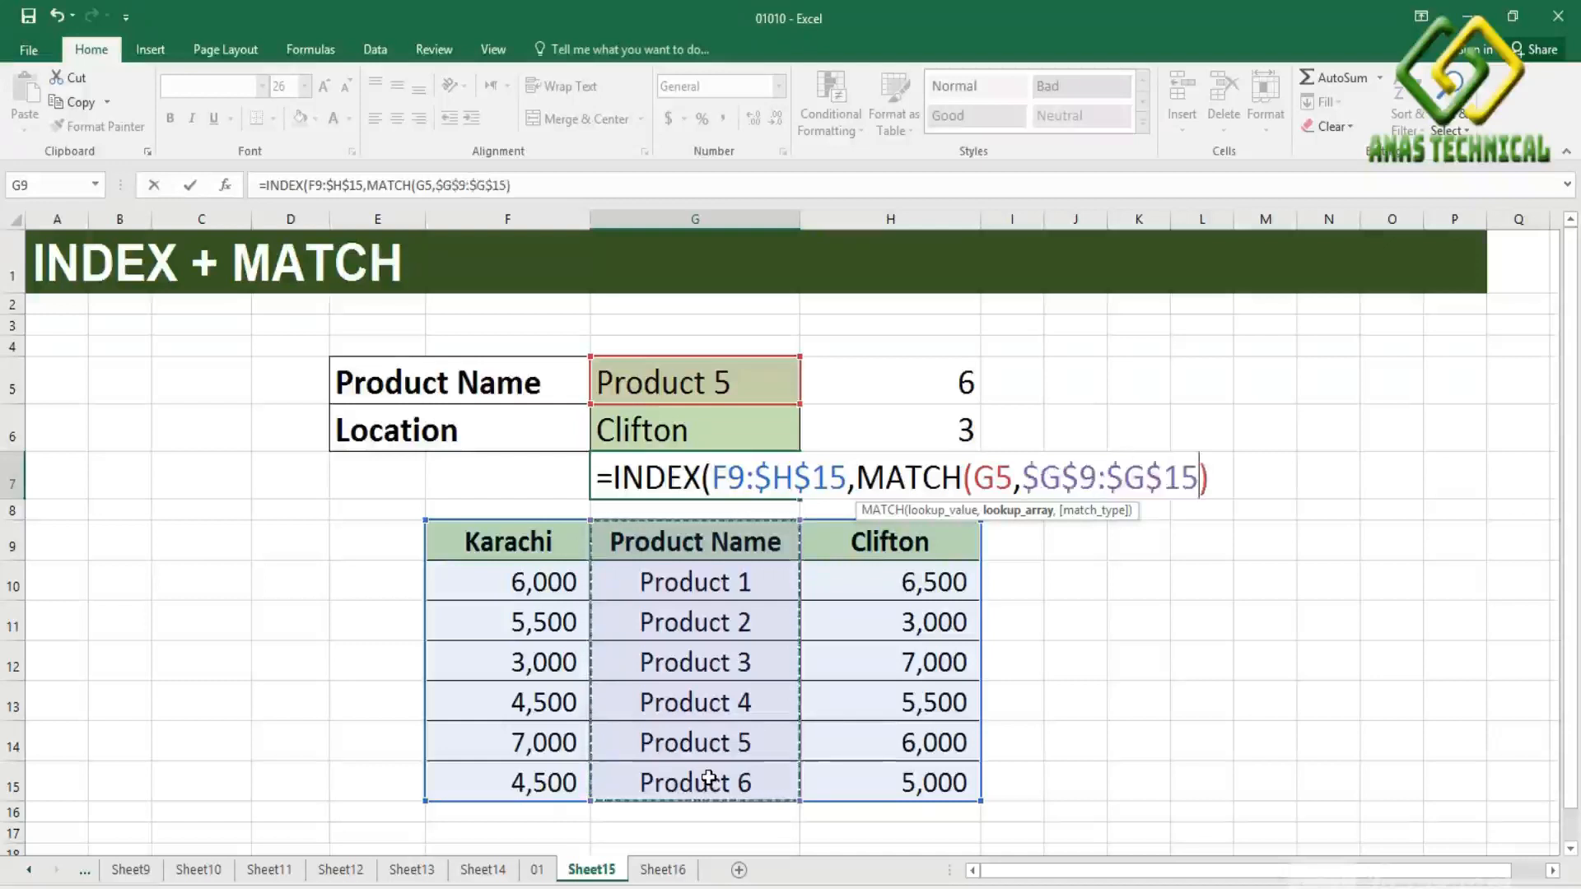
text(,)
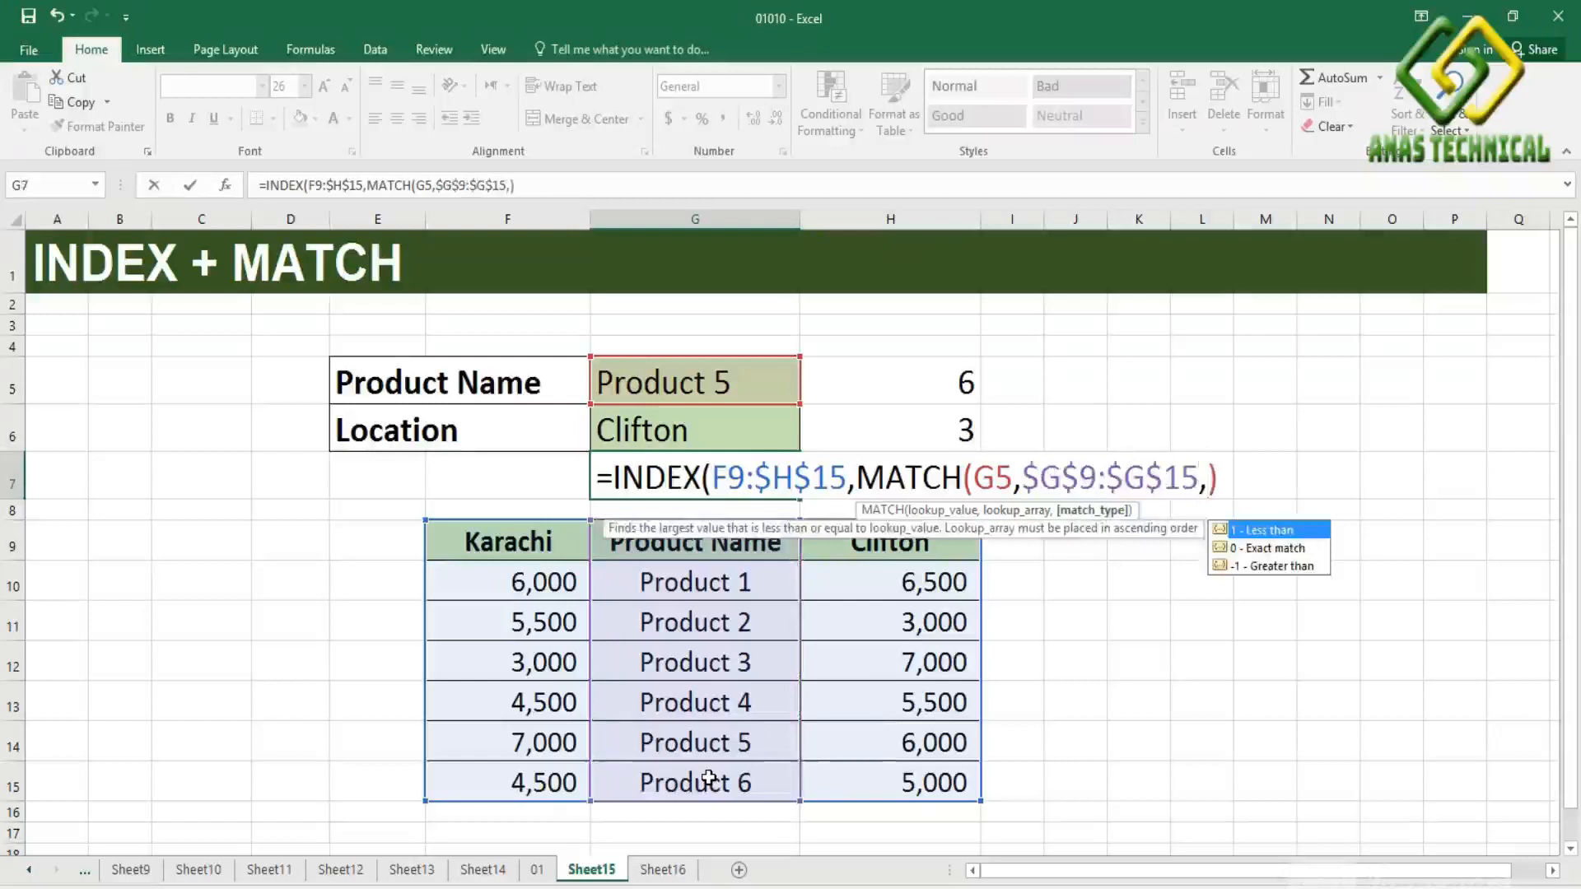
text(0)
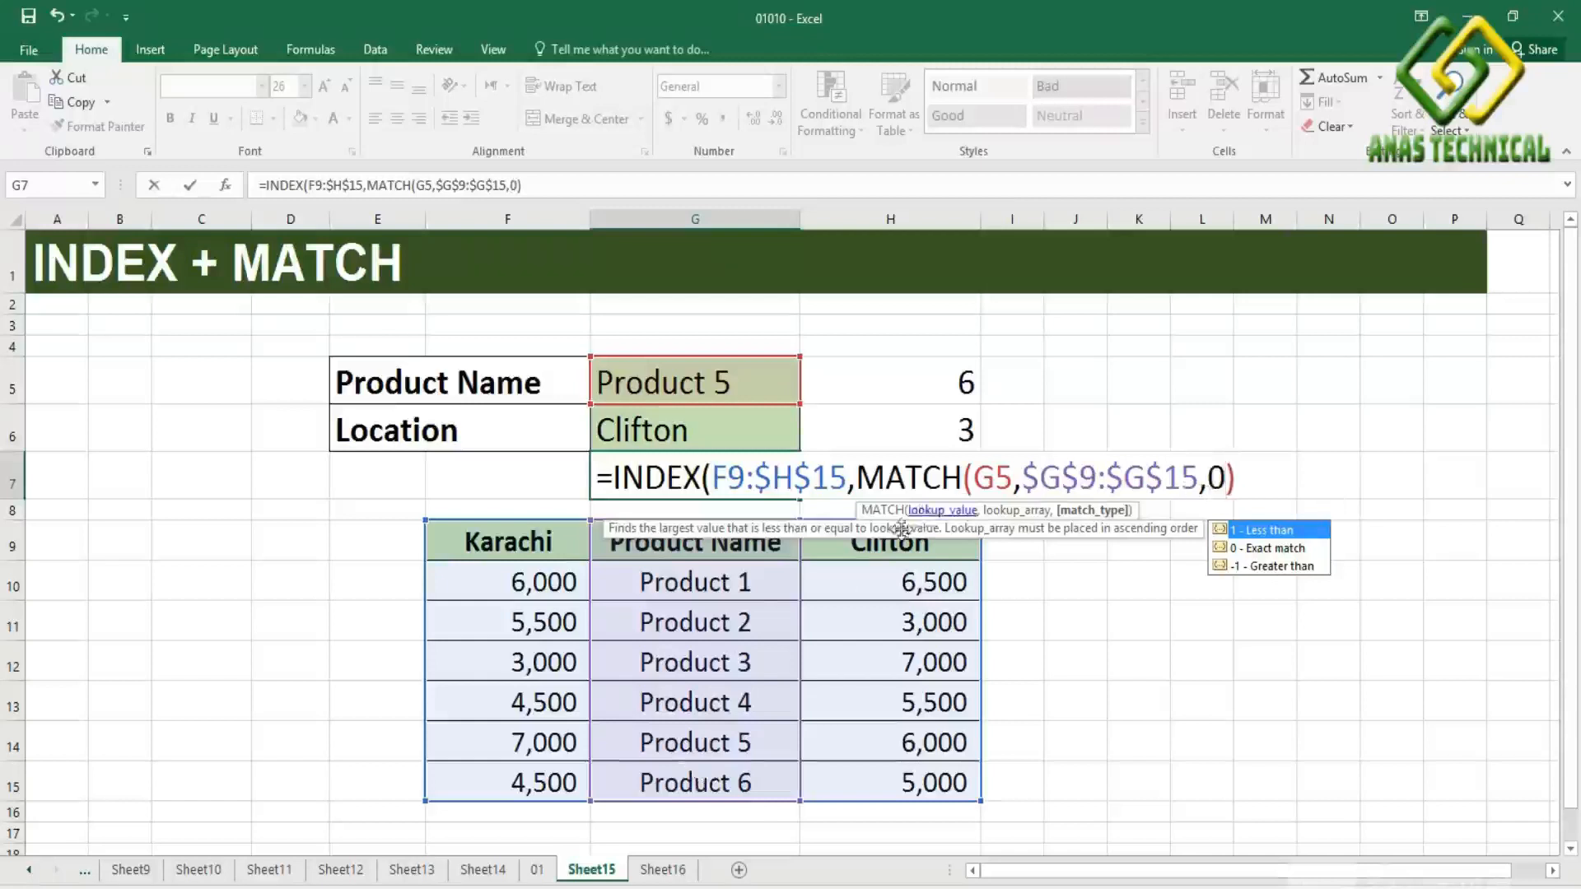
click(1242, 481)
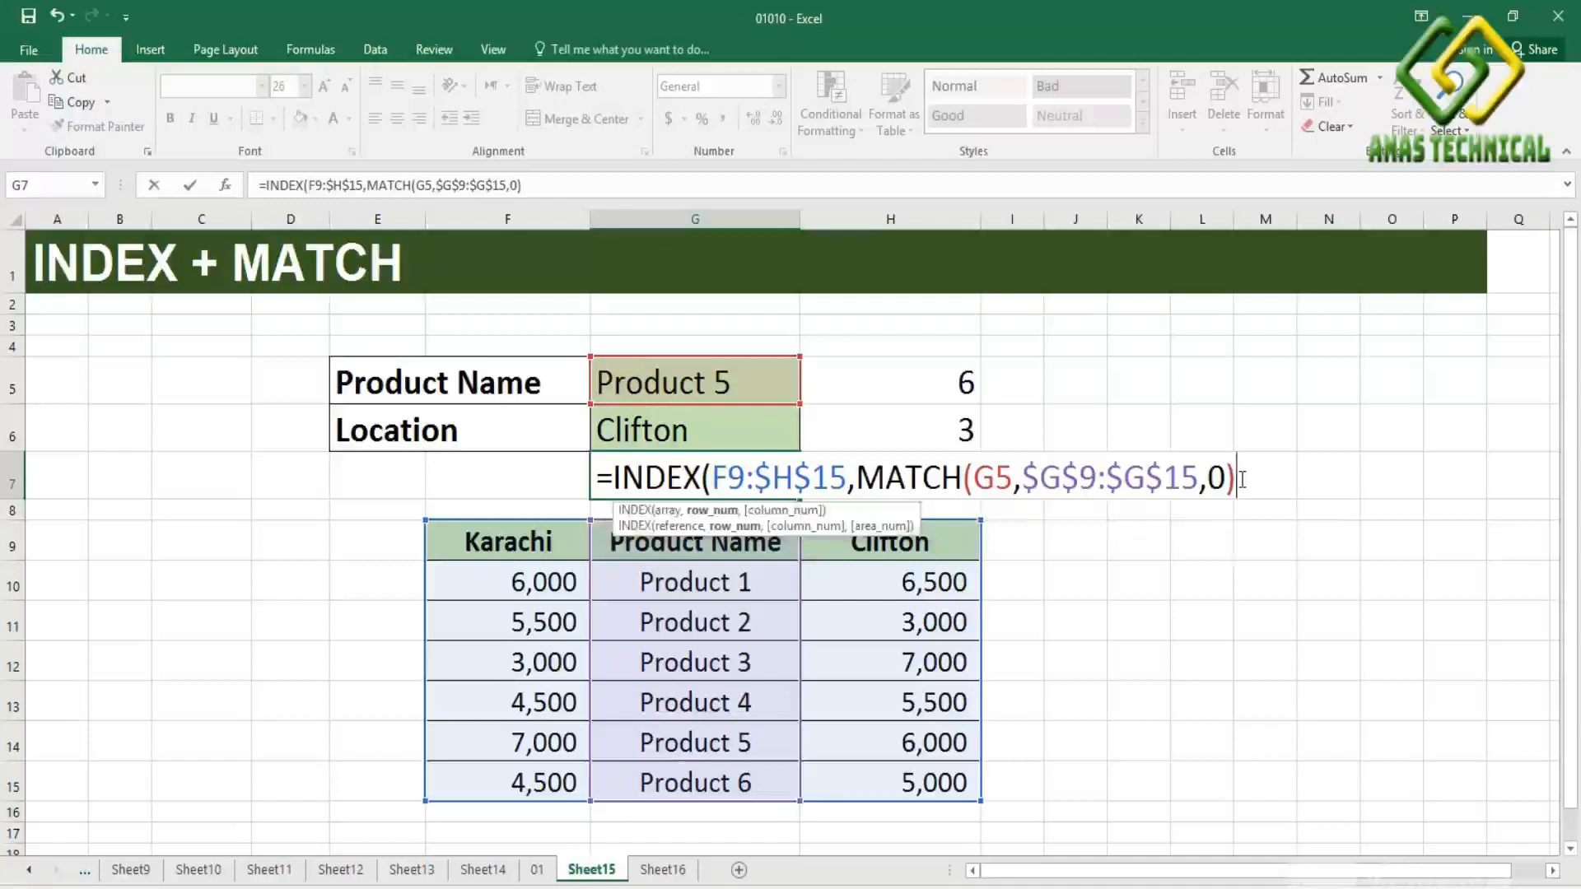
Add a second MATCH as the column number argument in G7's INDEX formula, with location cell G6 as its lookup value
text(,)
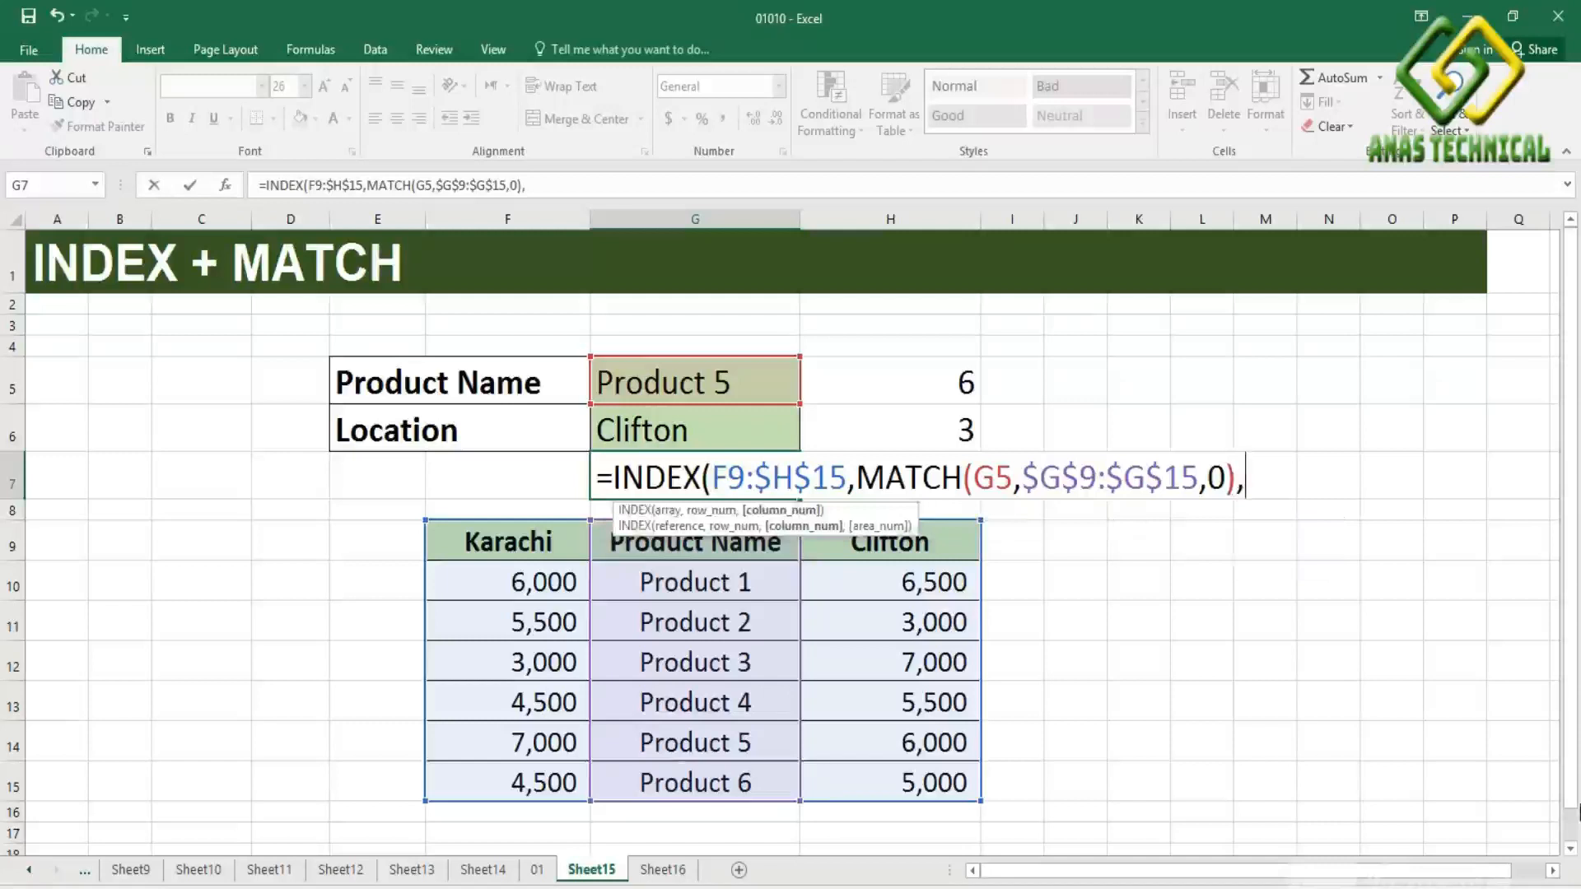
text(ma)
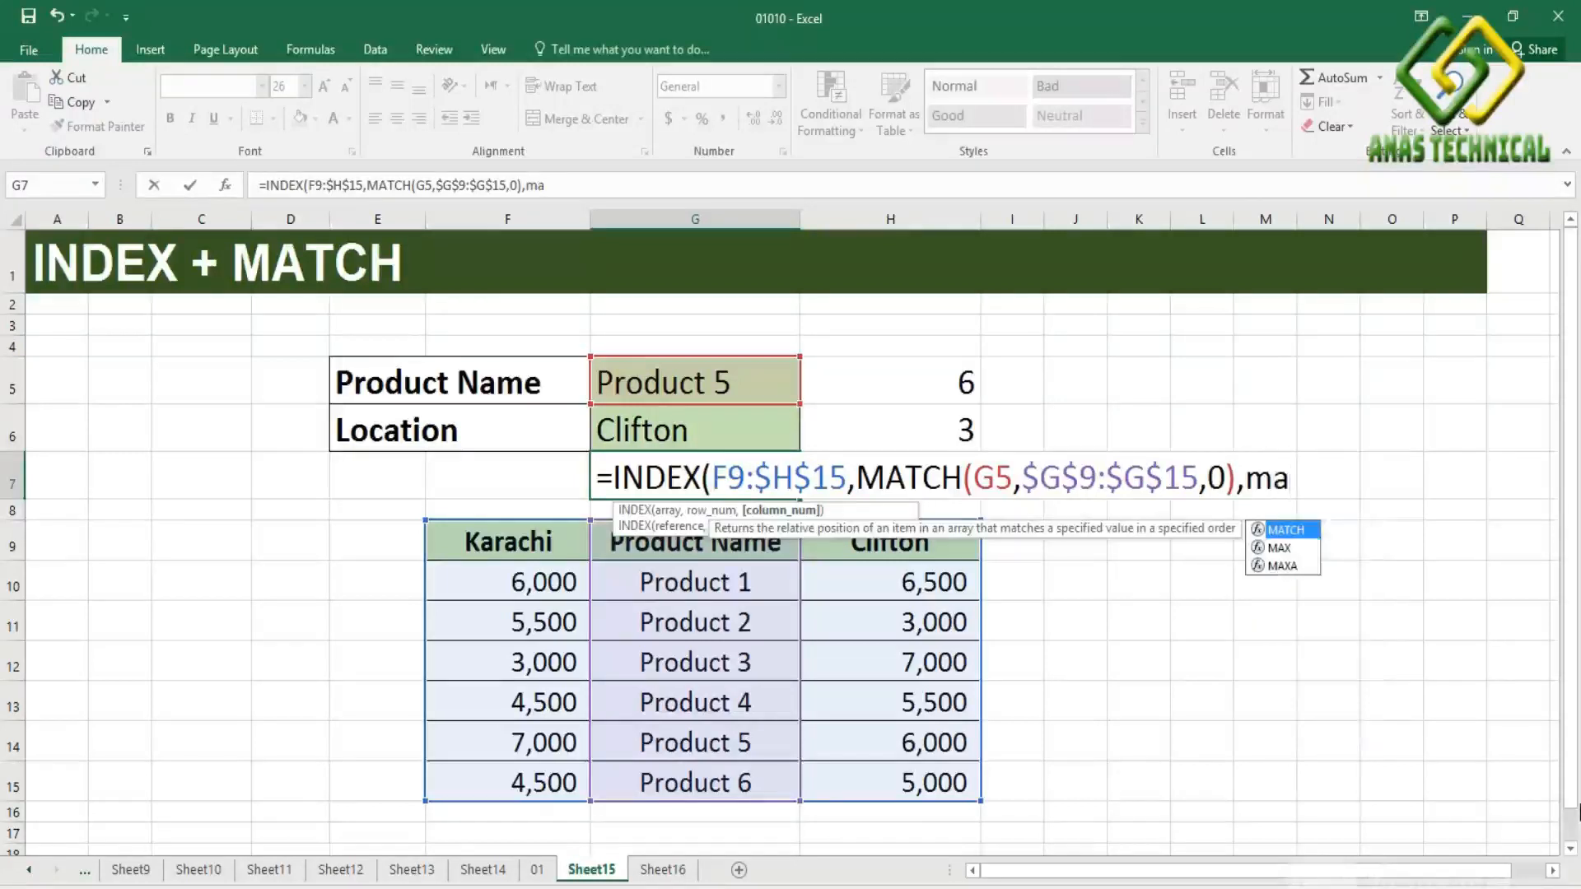
text(t)
key(Tab)
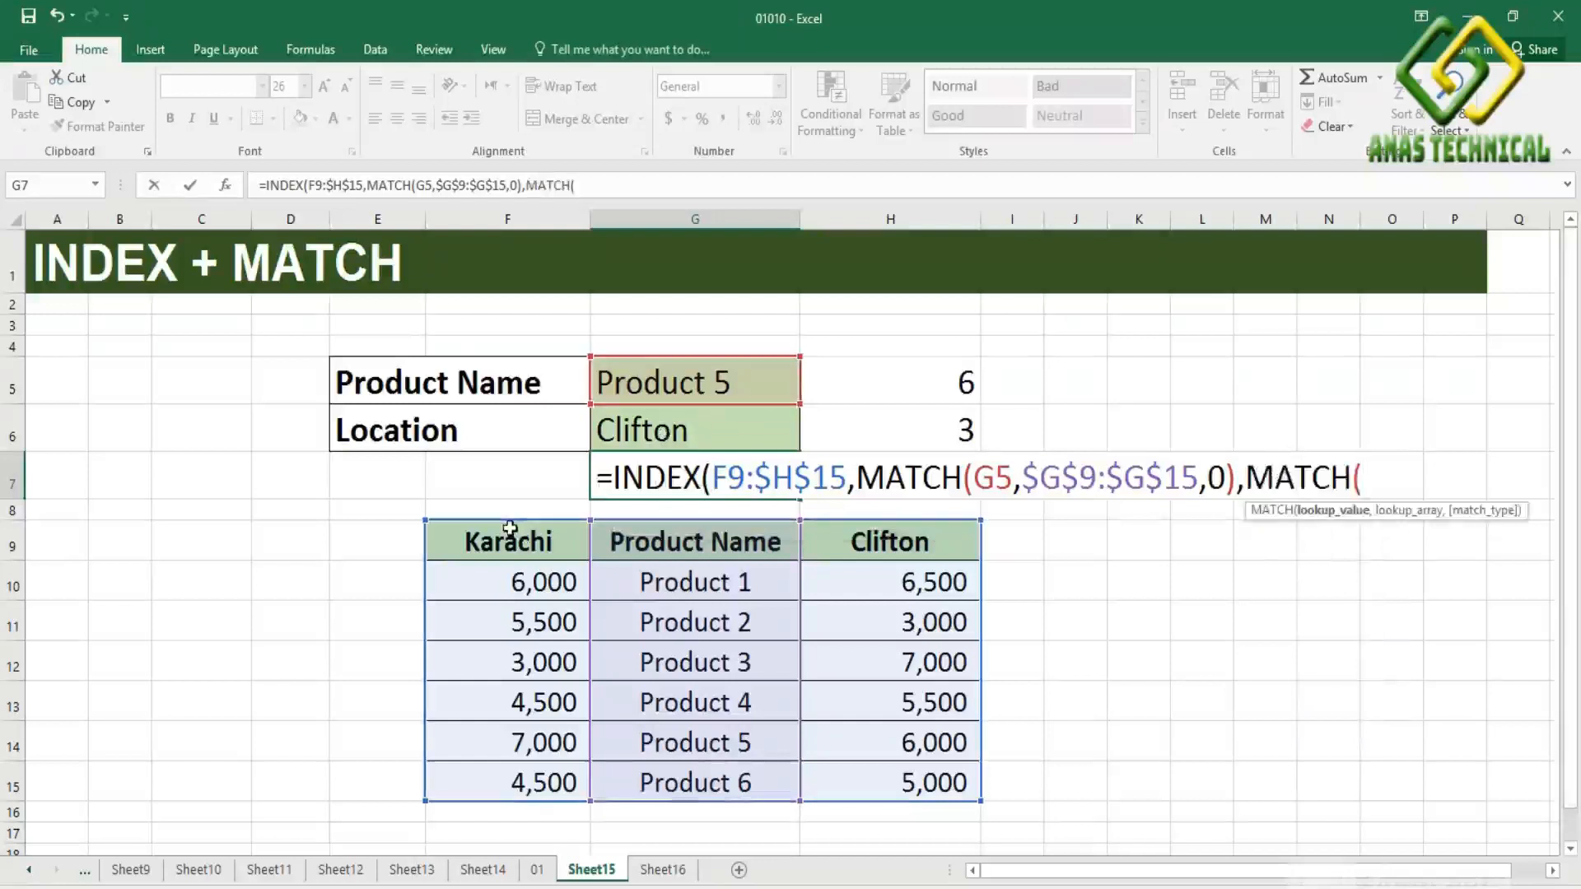
click(722, 432)
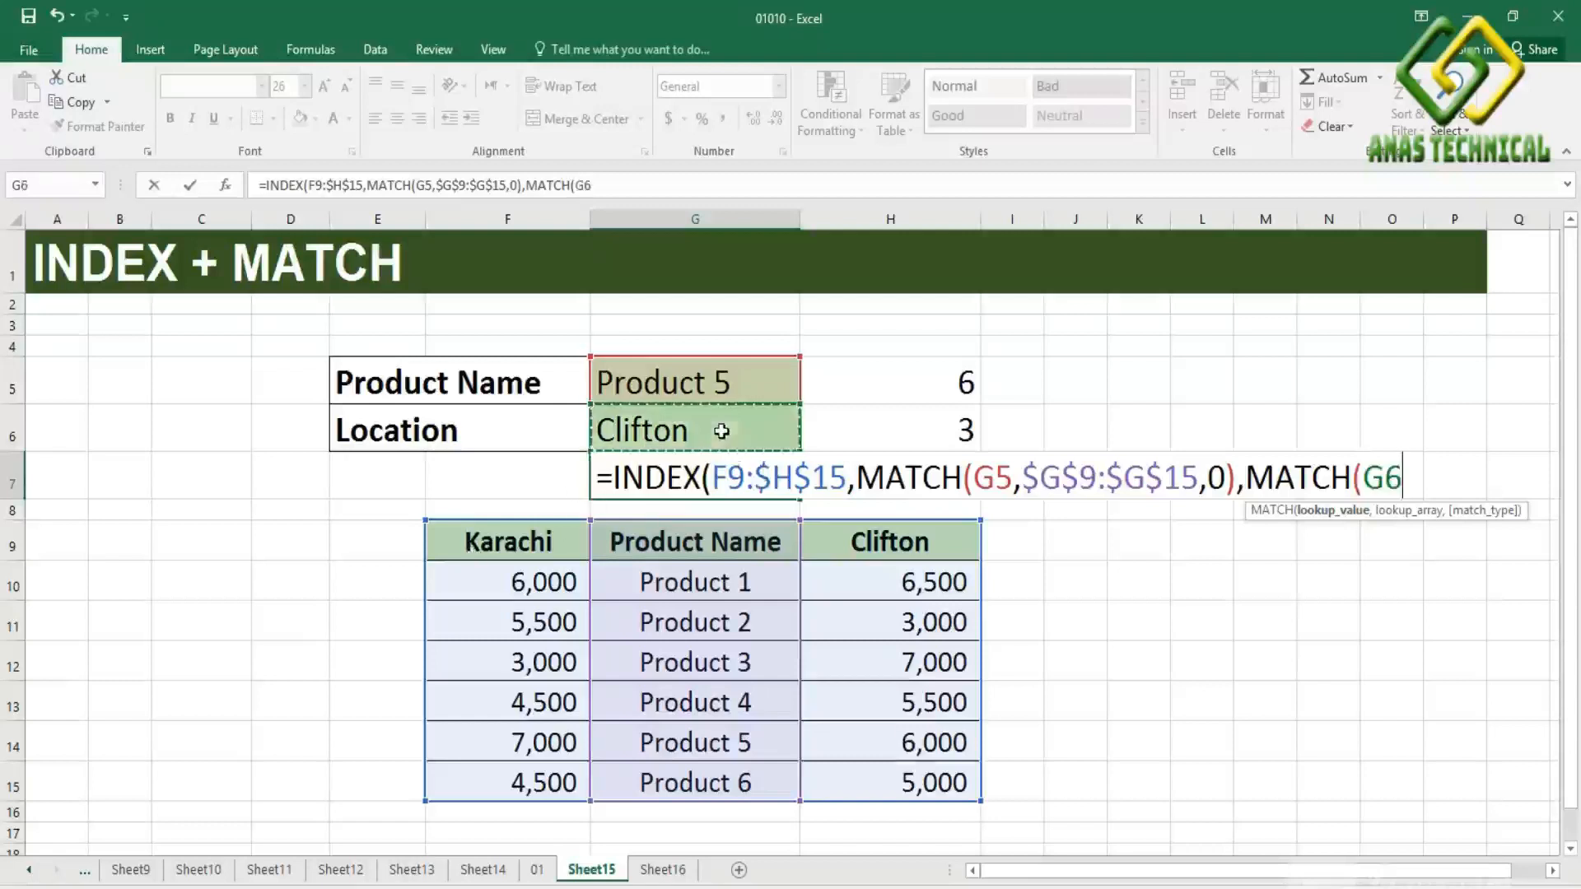
text(,)
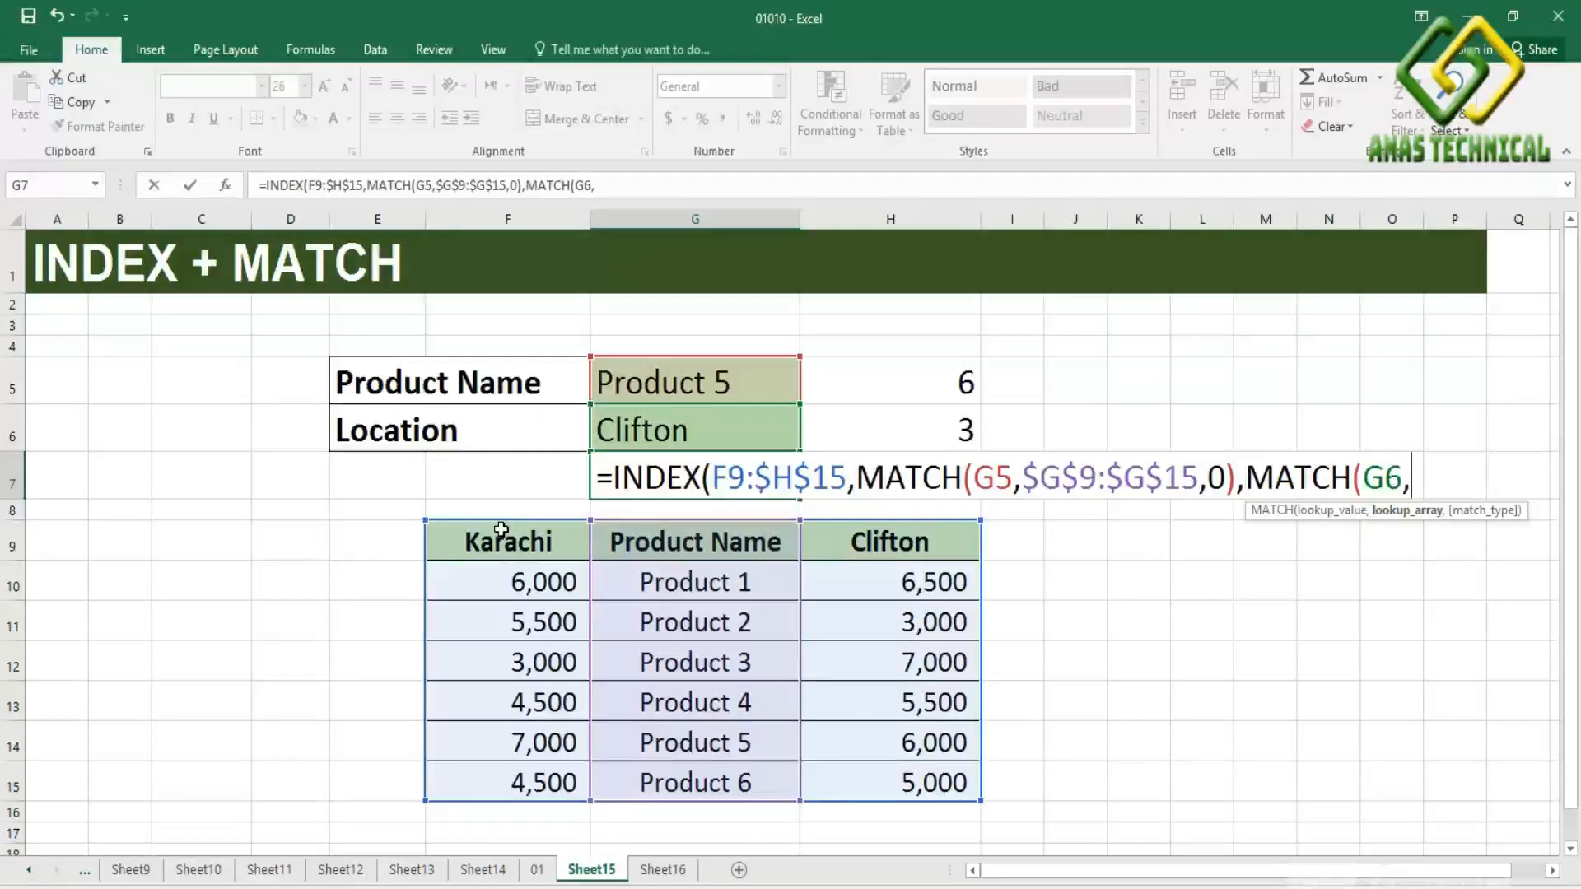
Complete the column MATCH with the absolute header range $F$9:$H$9 and match type 0, and enter the finished formula in G7
drag(488, 539, 953, 561)
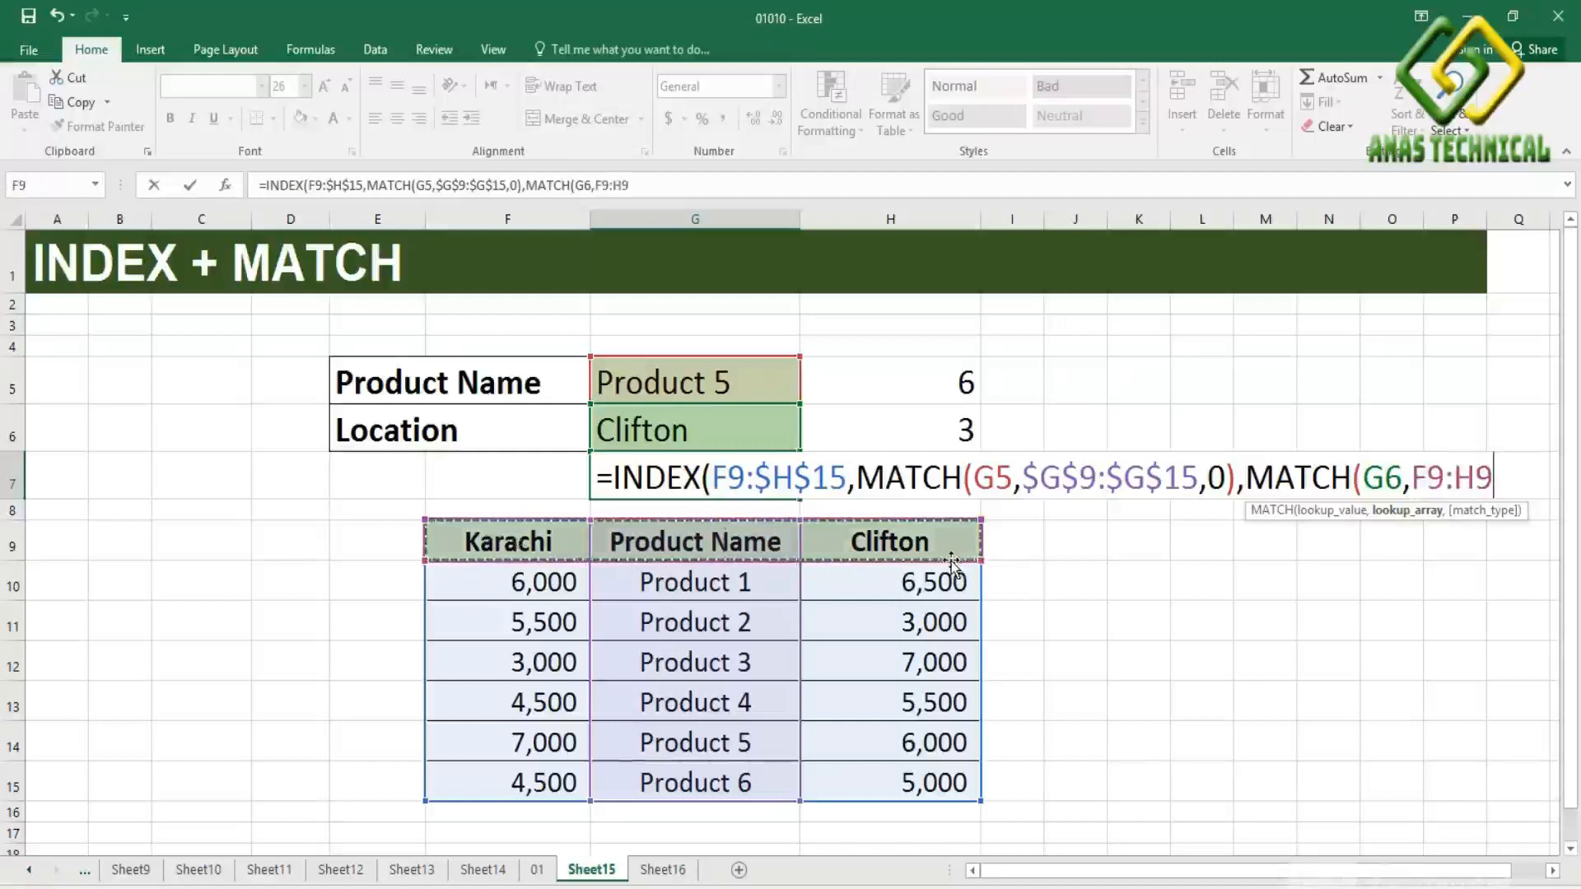
key(F4)
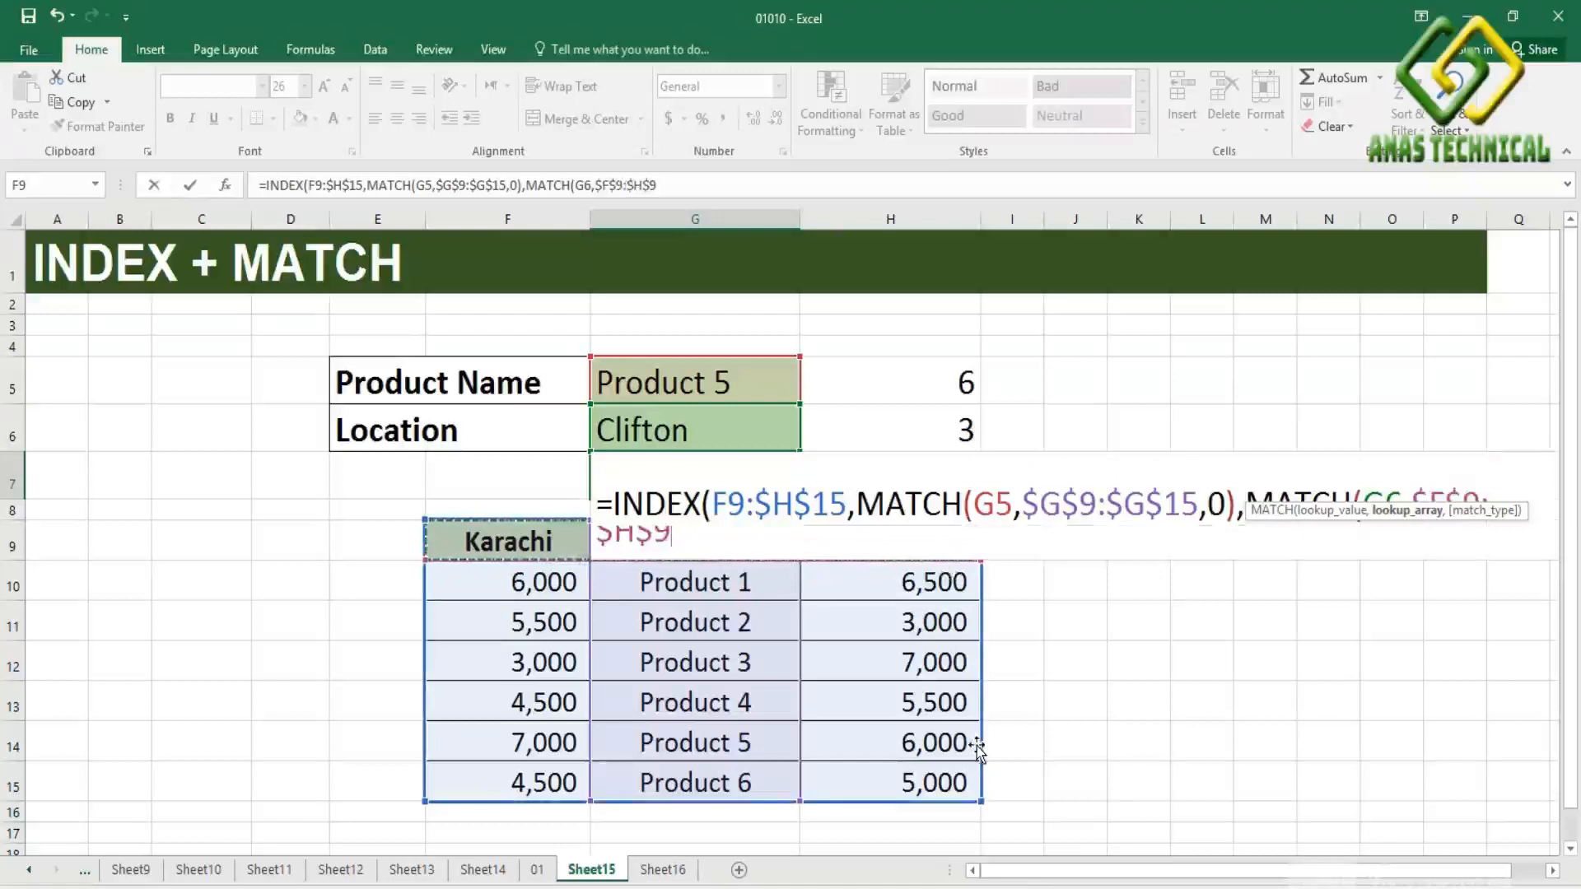
text(,)
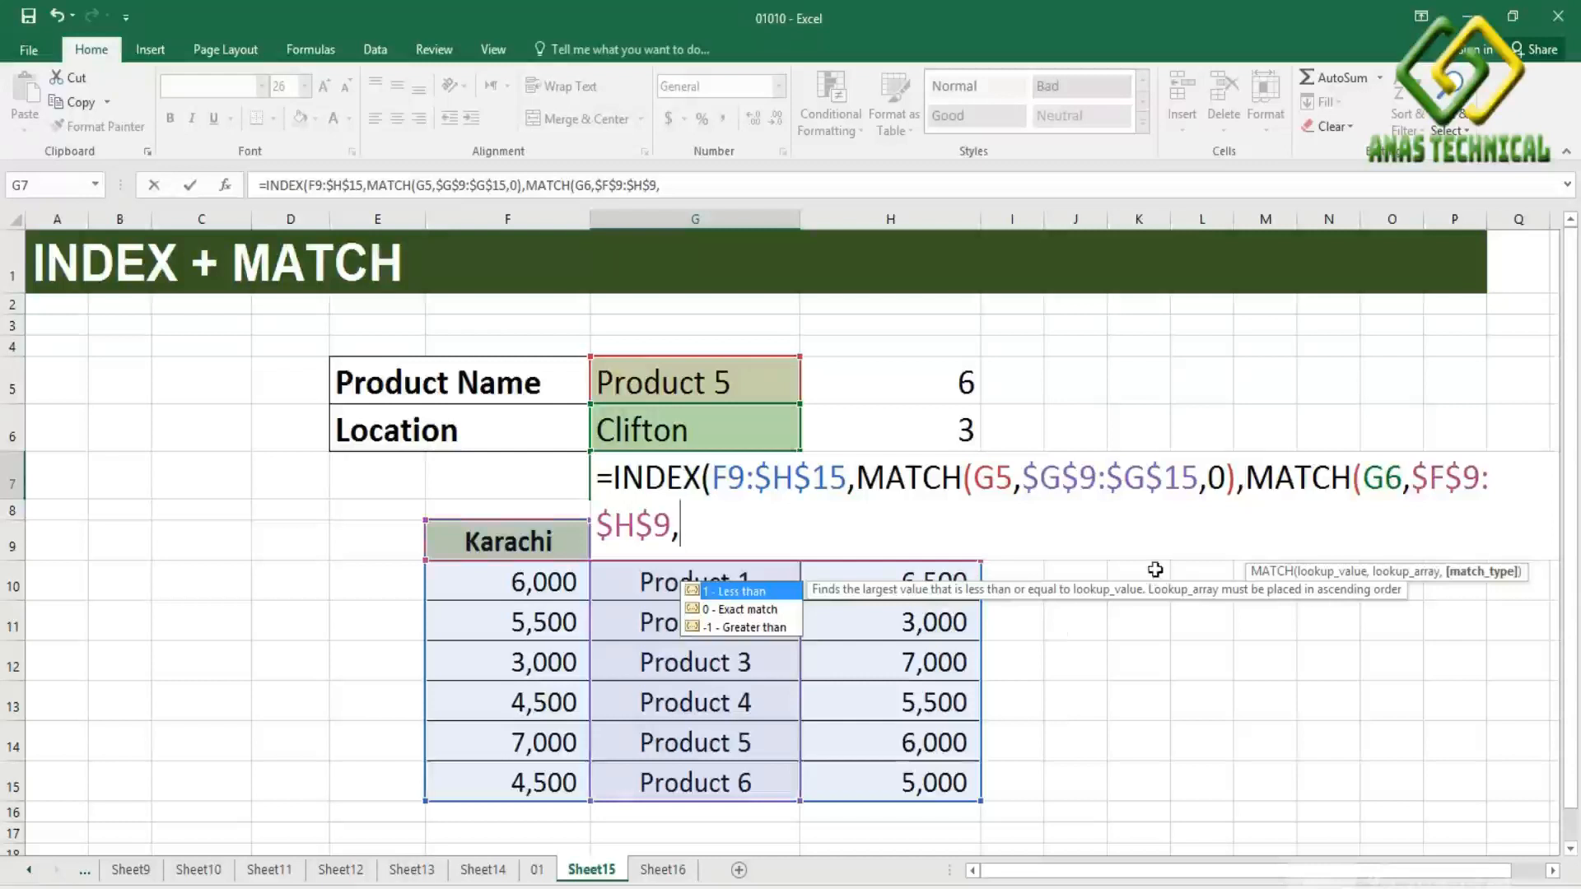
text(0)))
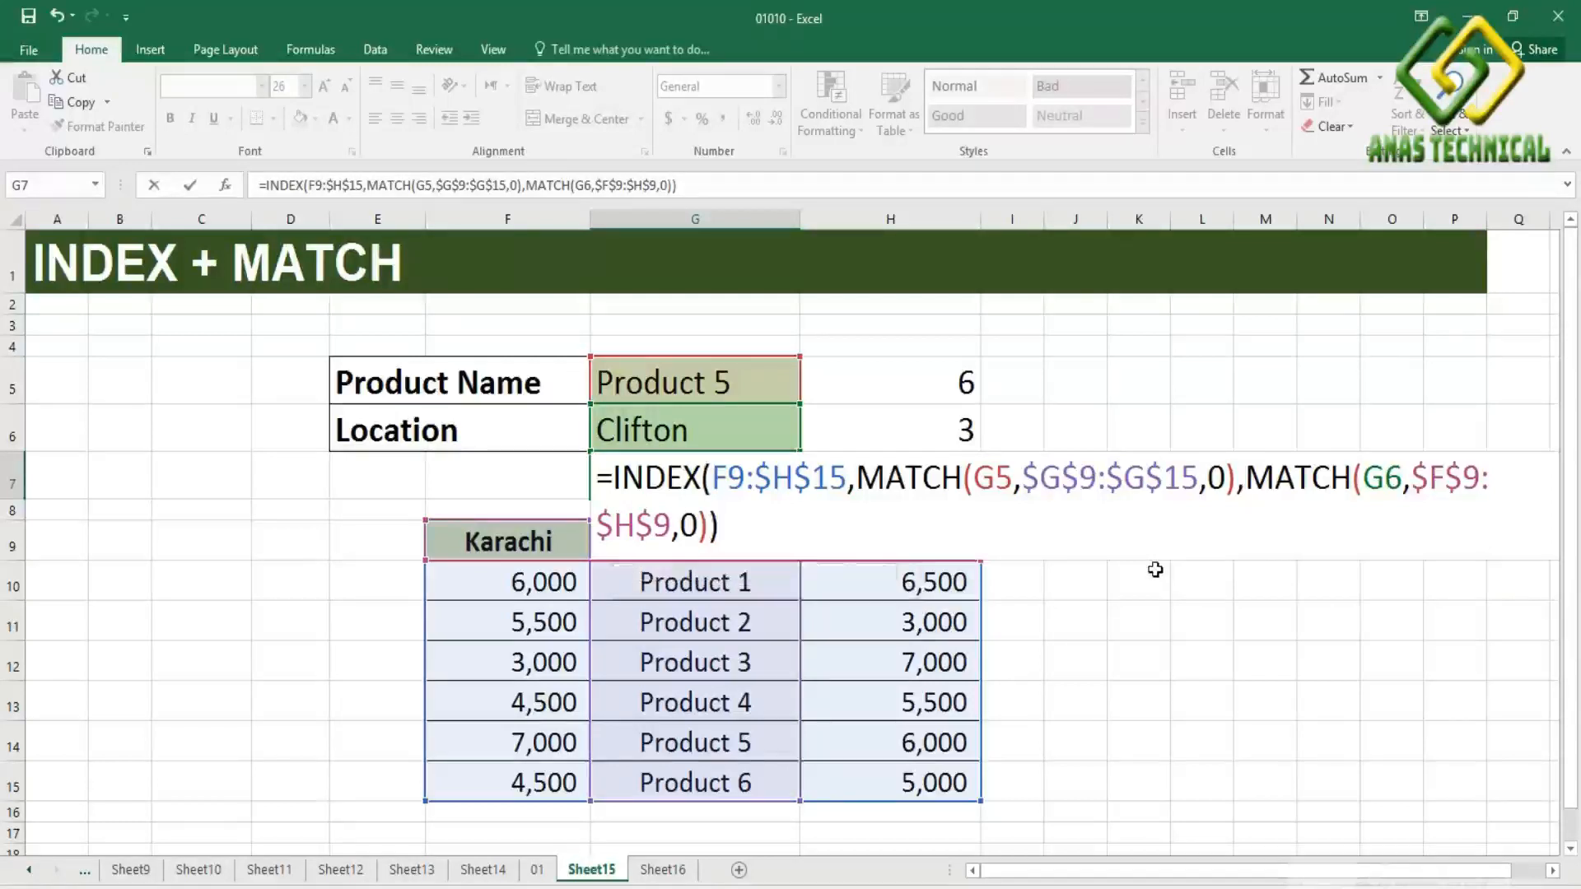
key(Return)
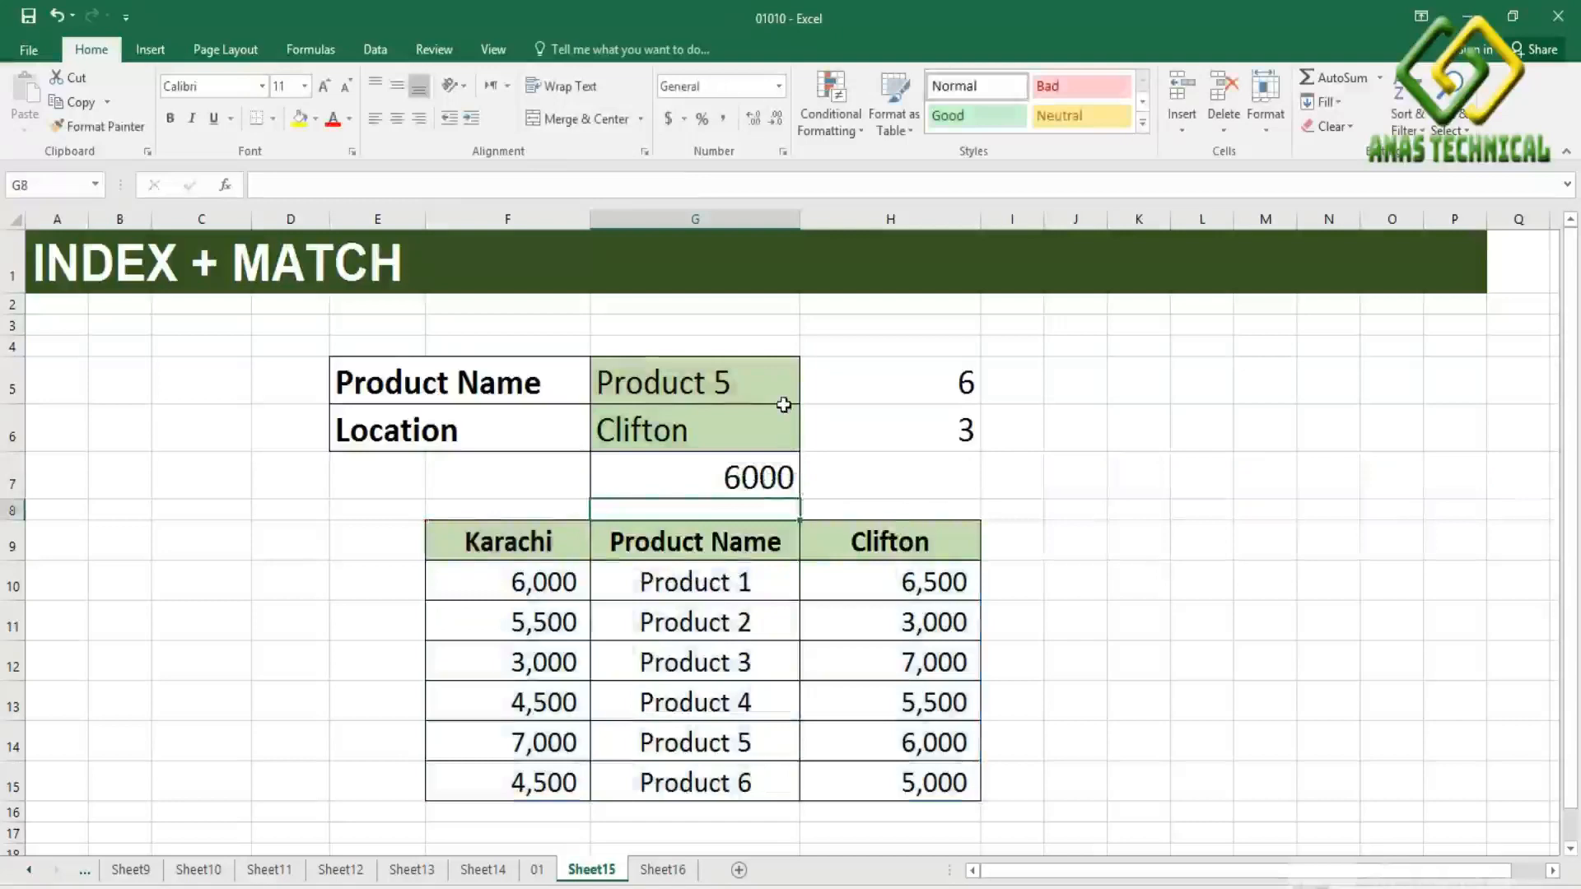
Test the lookup by setting the product name in G5 to Product 3 and the location in G6 to Karachi
click(739, 383)
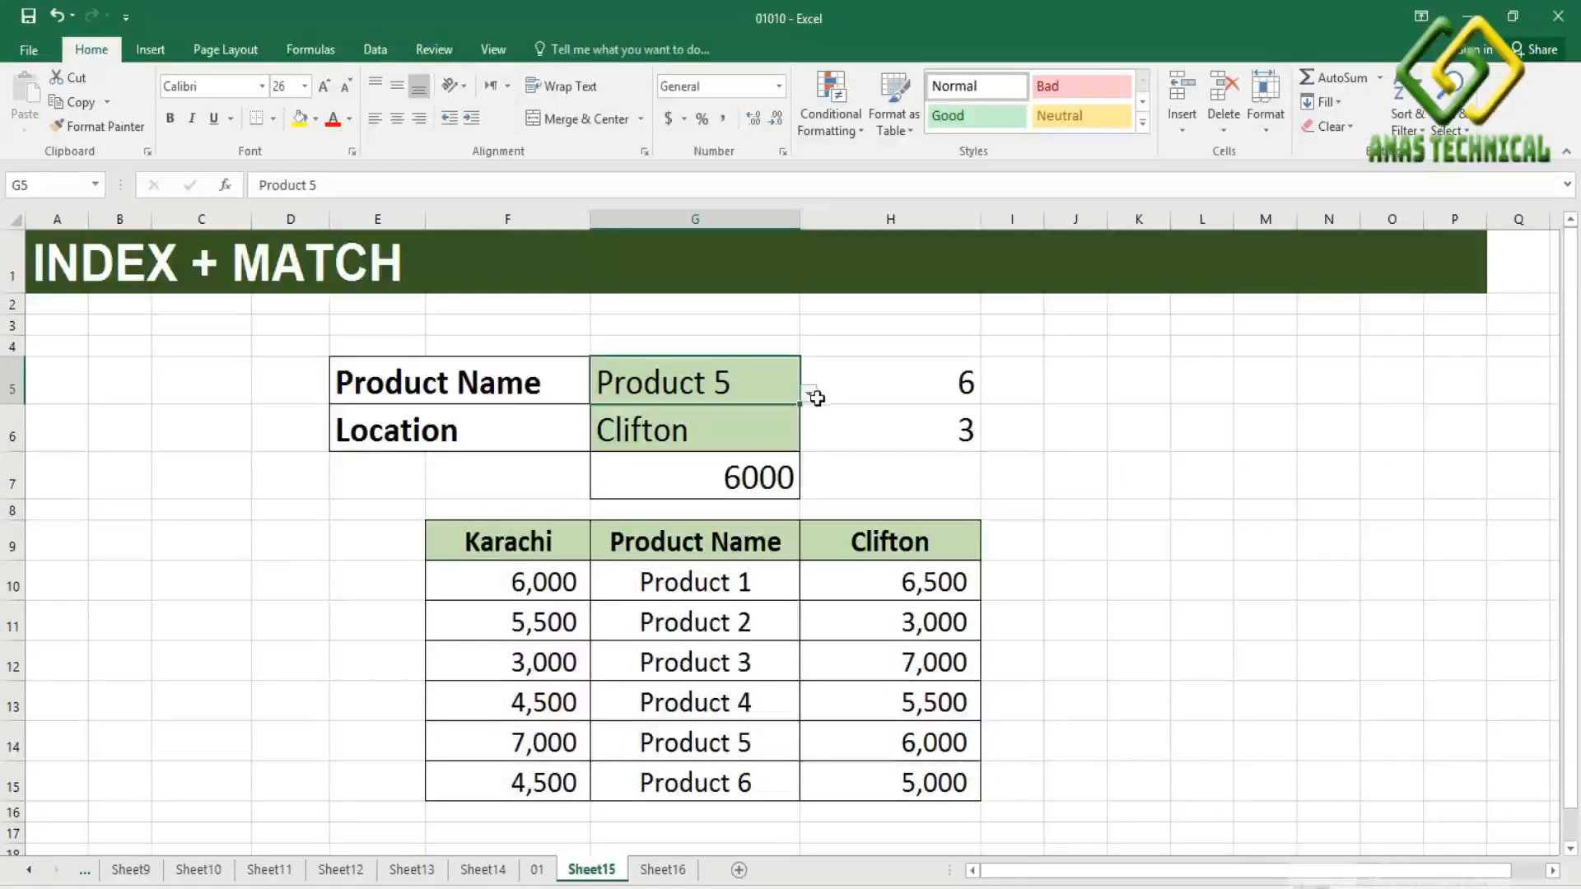
click(811, 396)
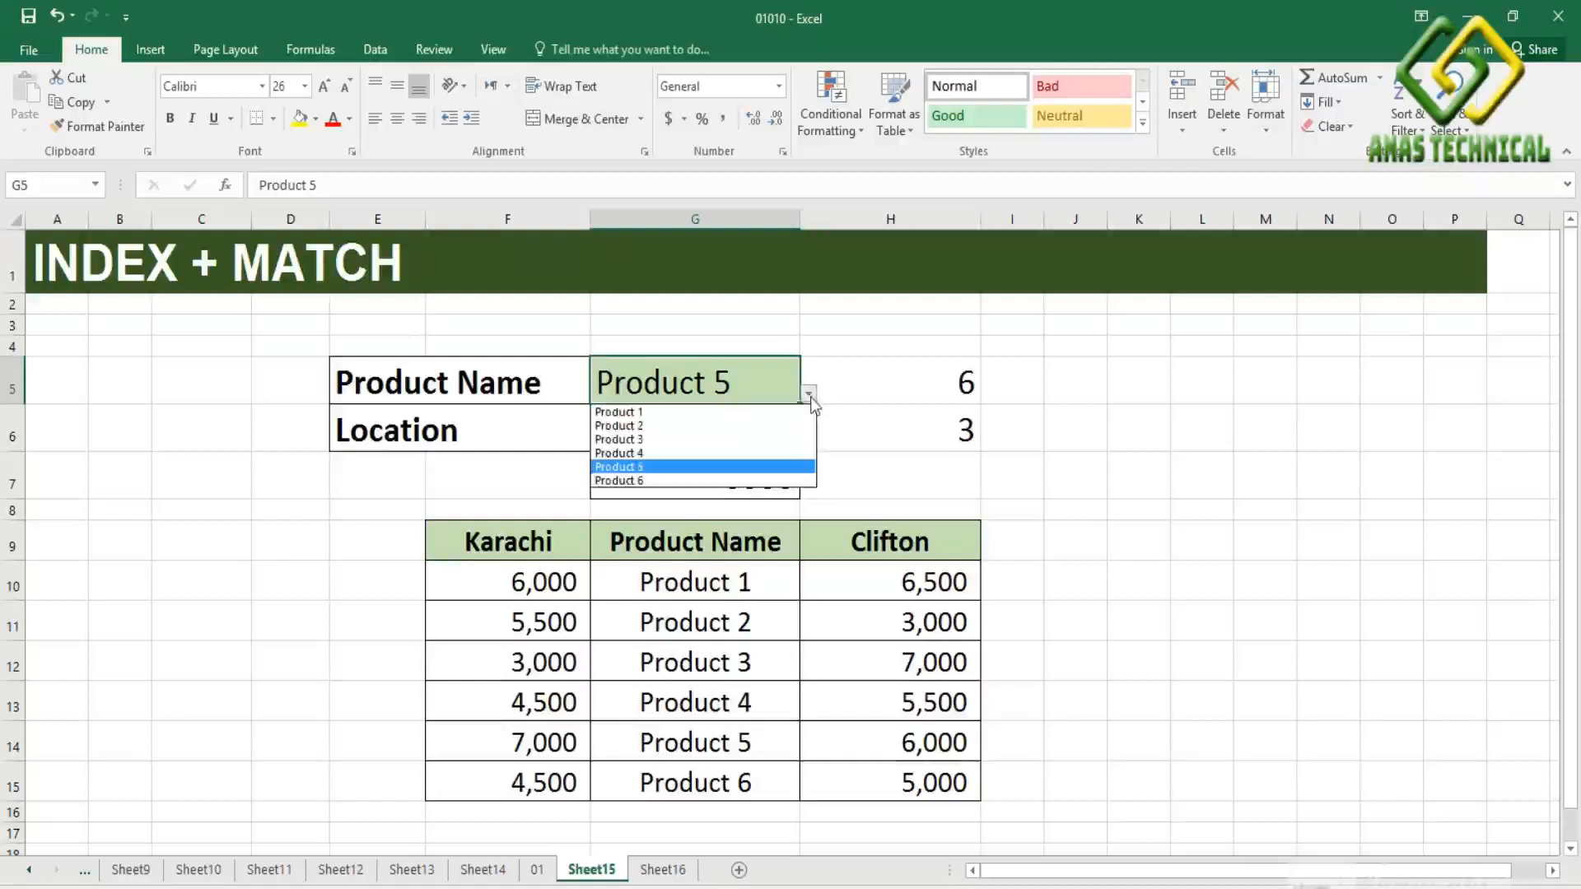
click(636, 441)
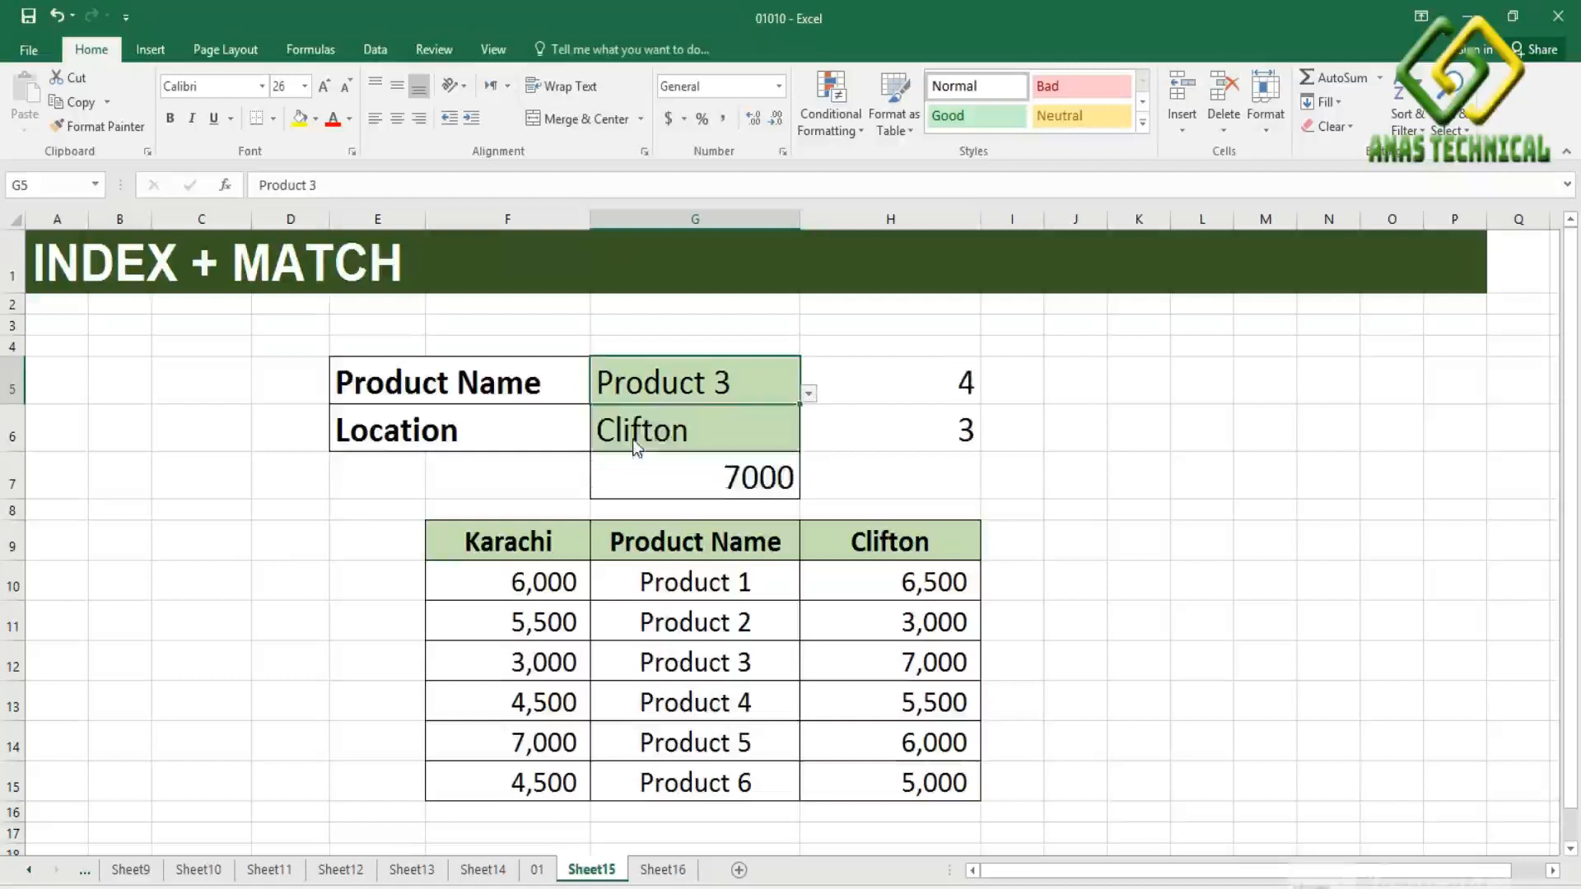
click(775, 433)
click(811, 444)
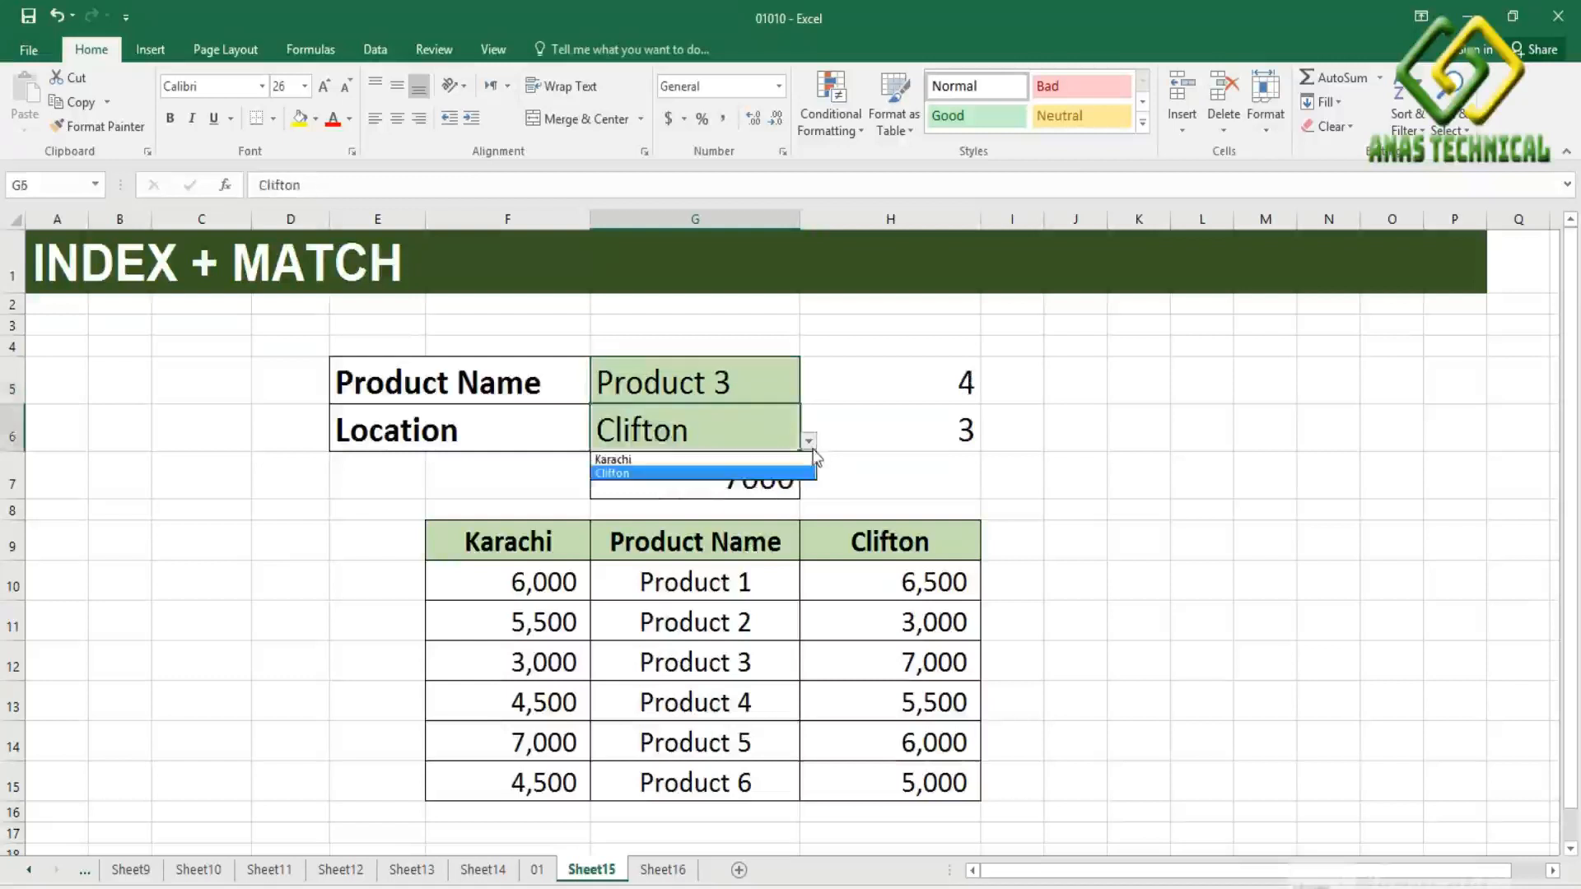
click(656, 459)
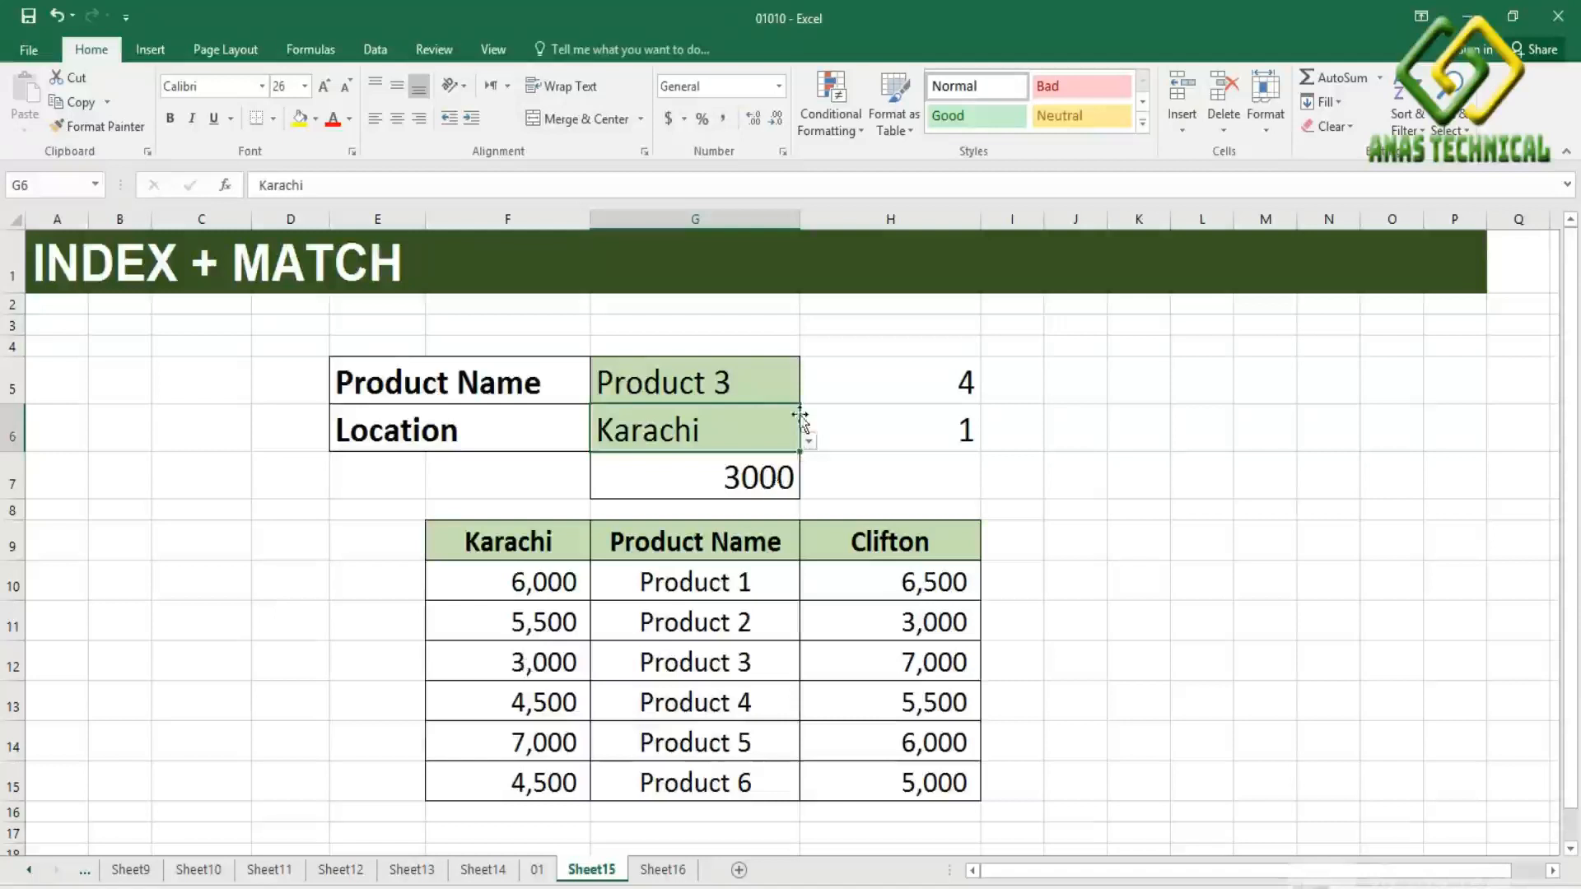
Change the location in G6 to Clifton and the product name in G5 to Product 6
click(784, 375)
click(788, 421)
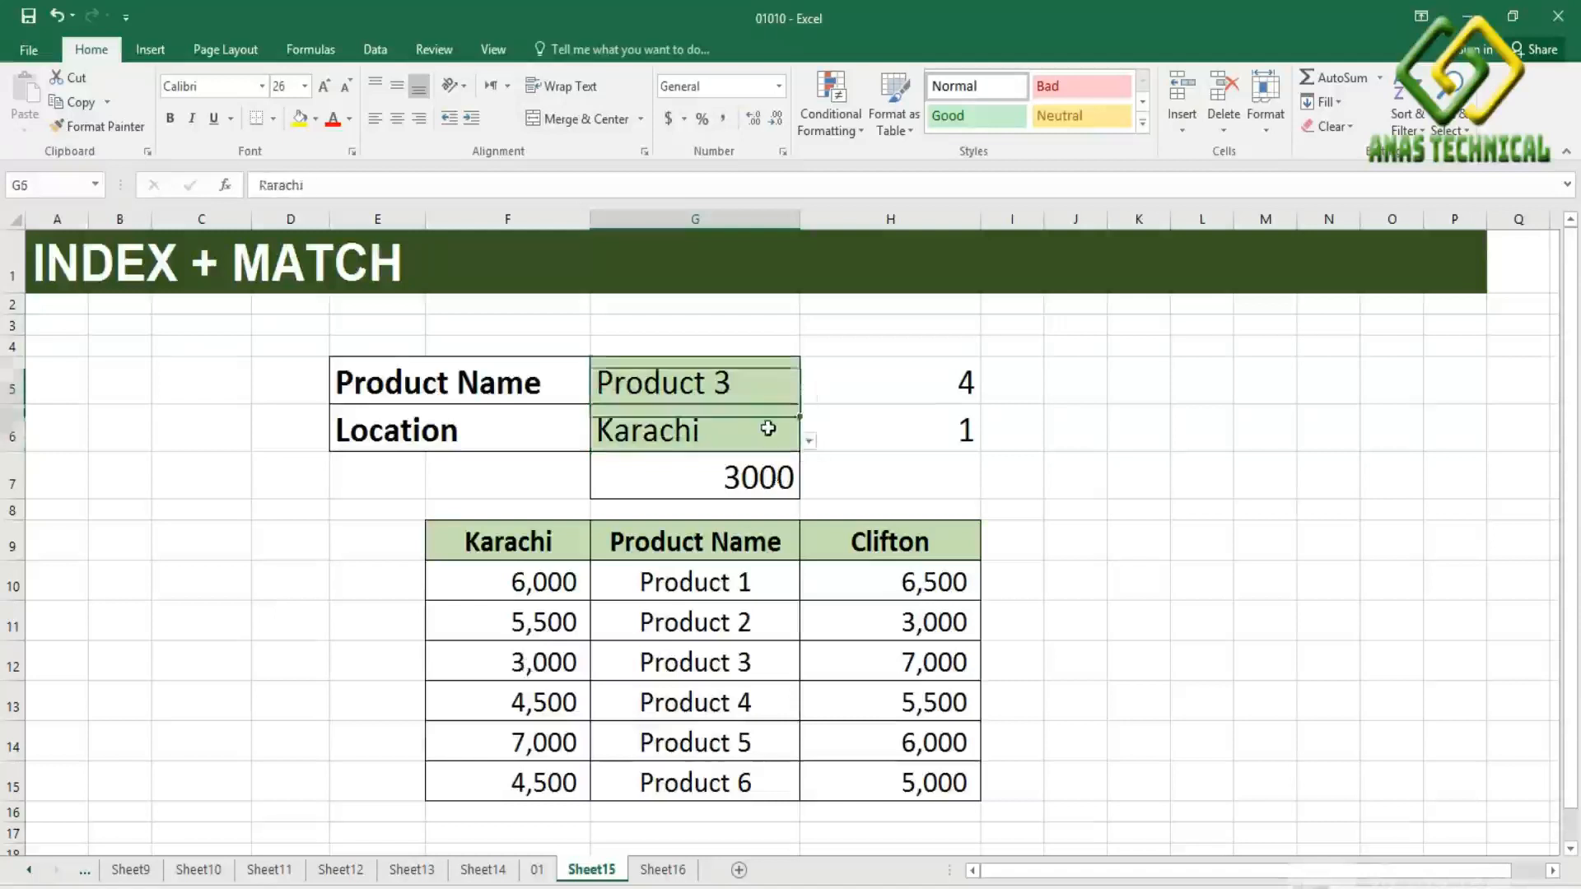
click(811, 444)
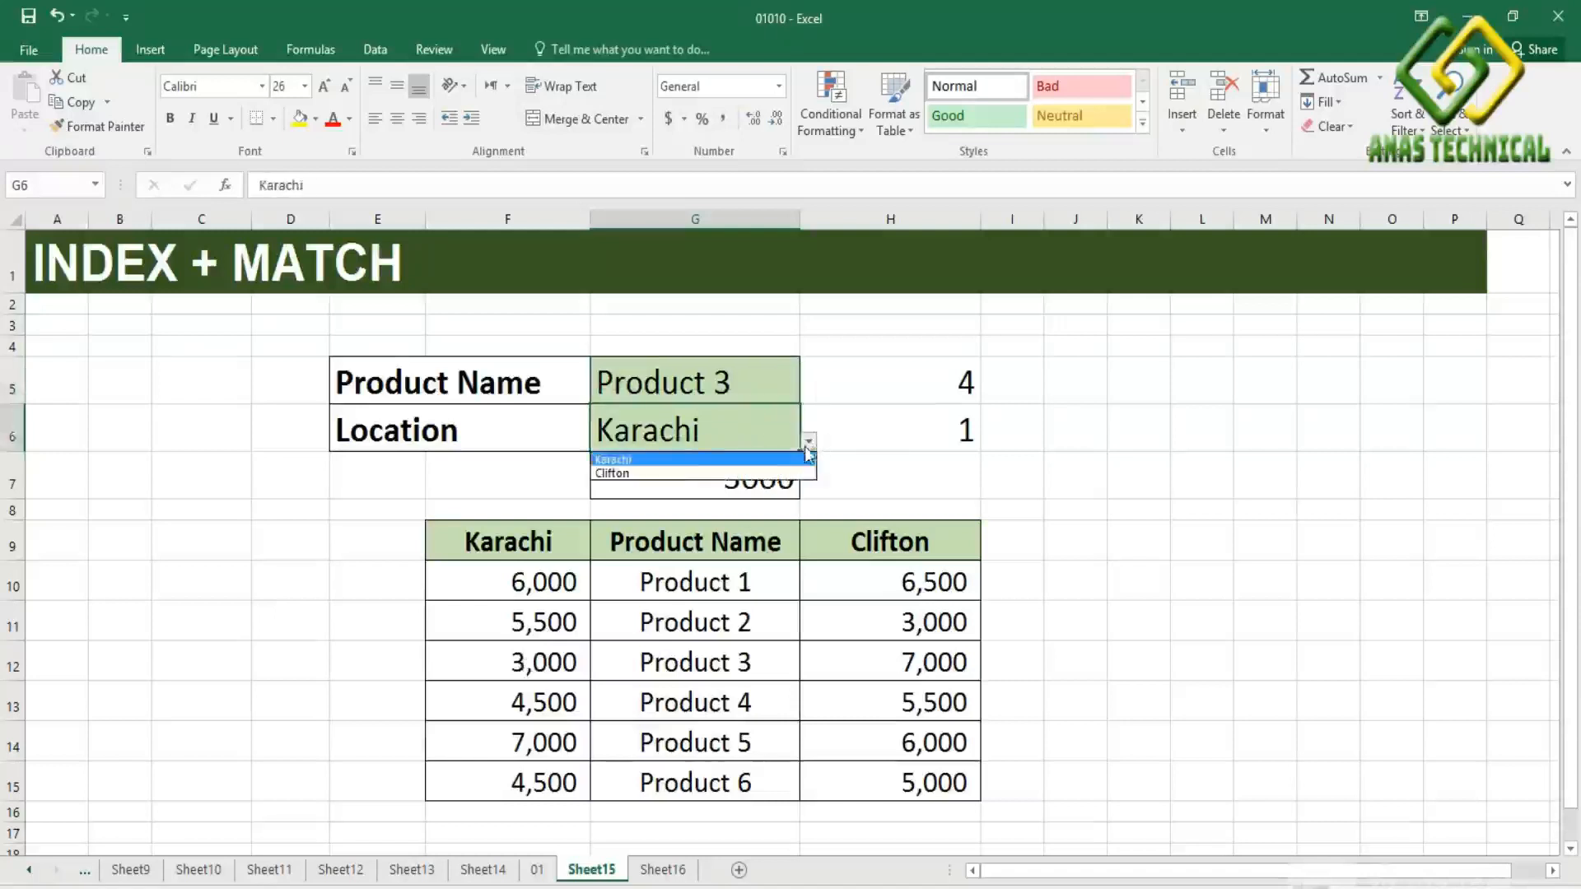
click(611, 475)
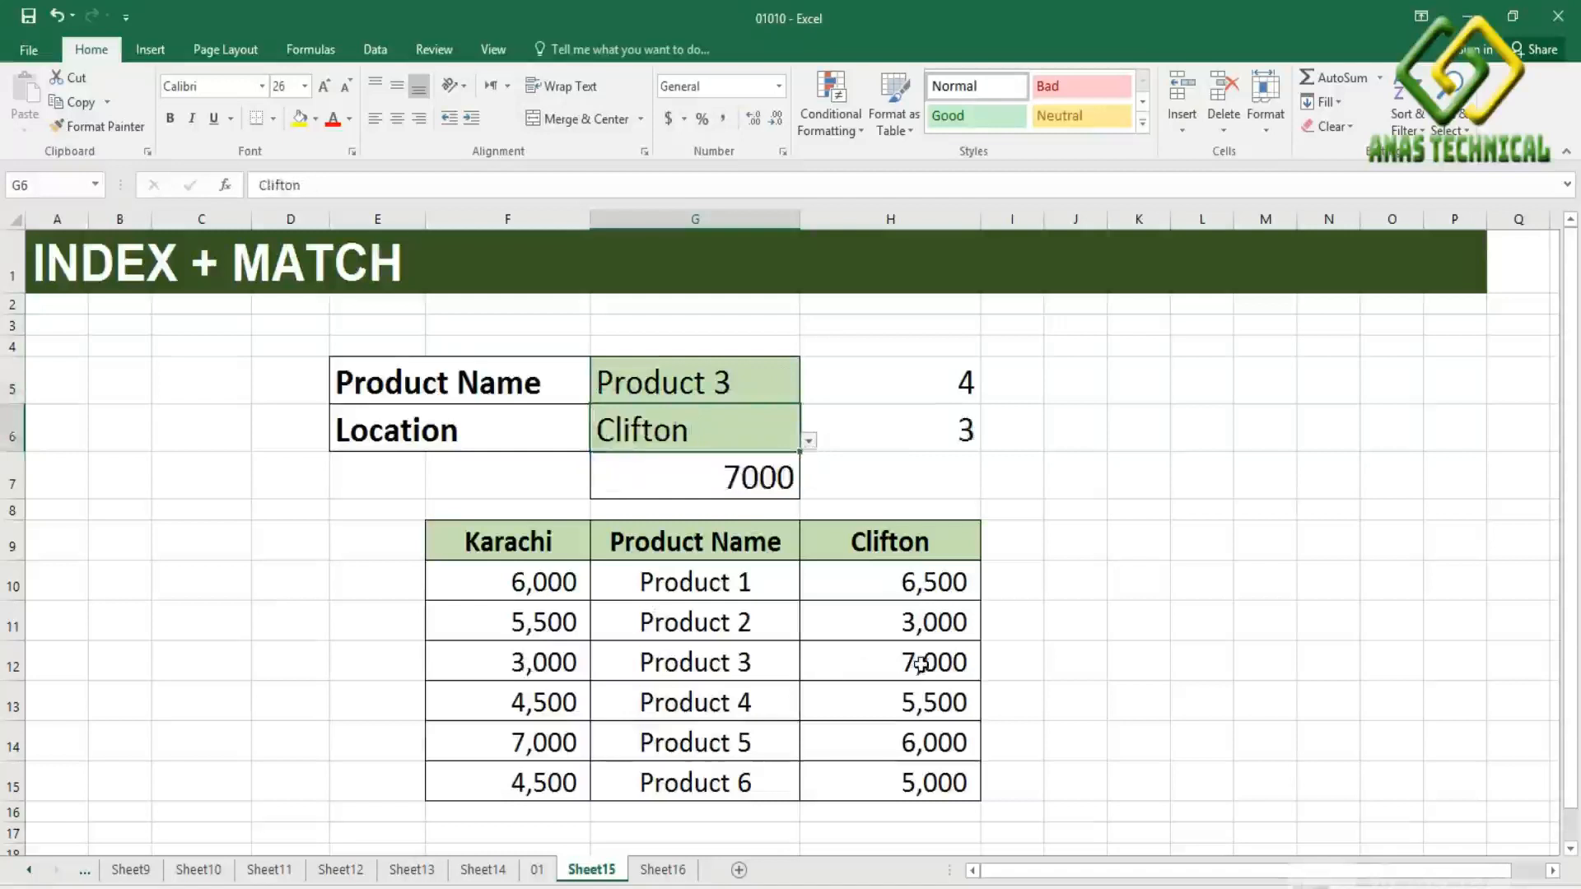
click(769, 379)
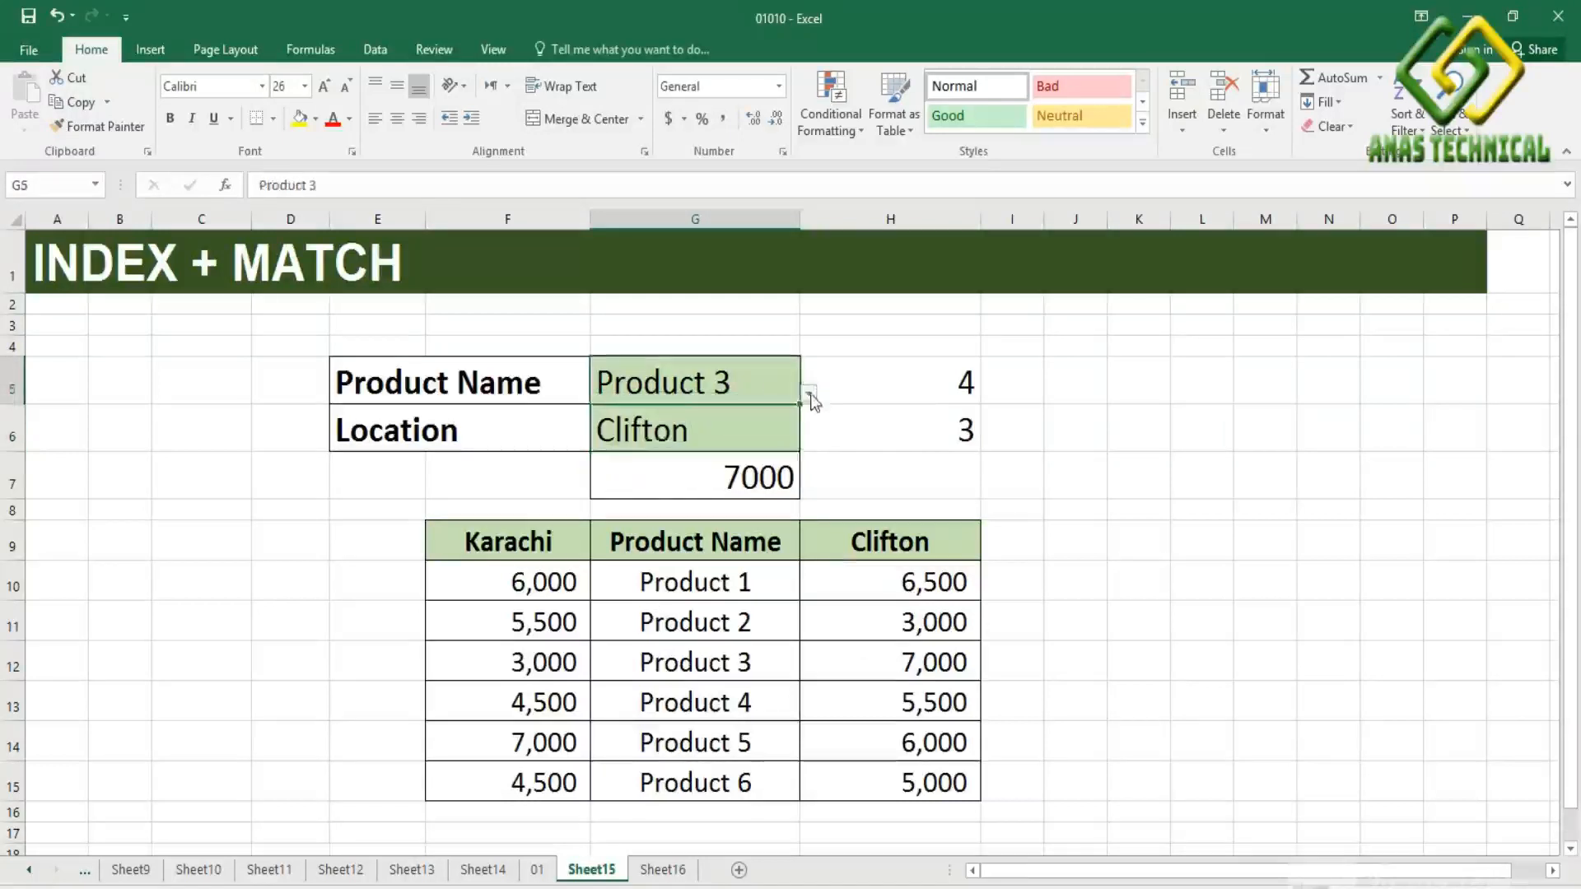
click(810, 396)
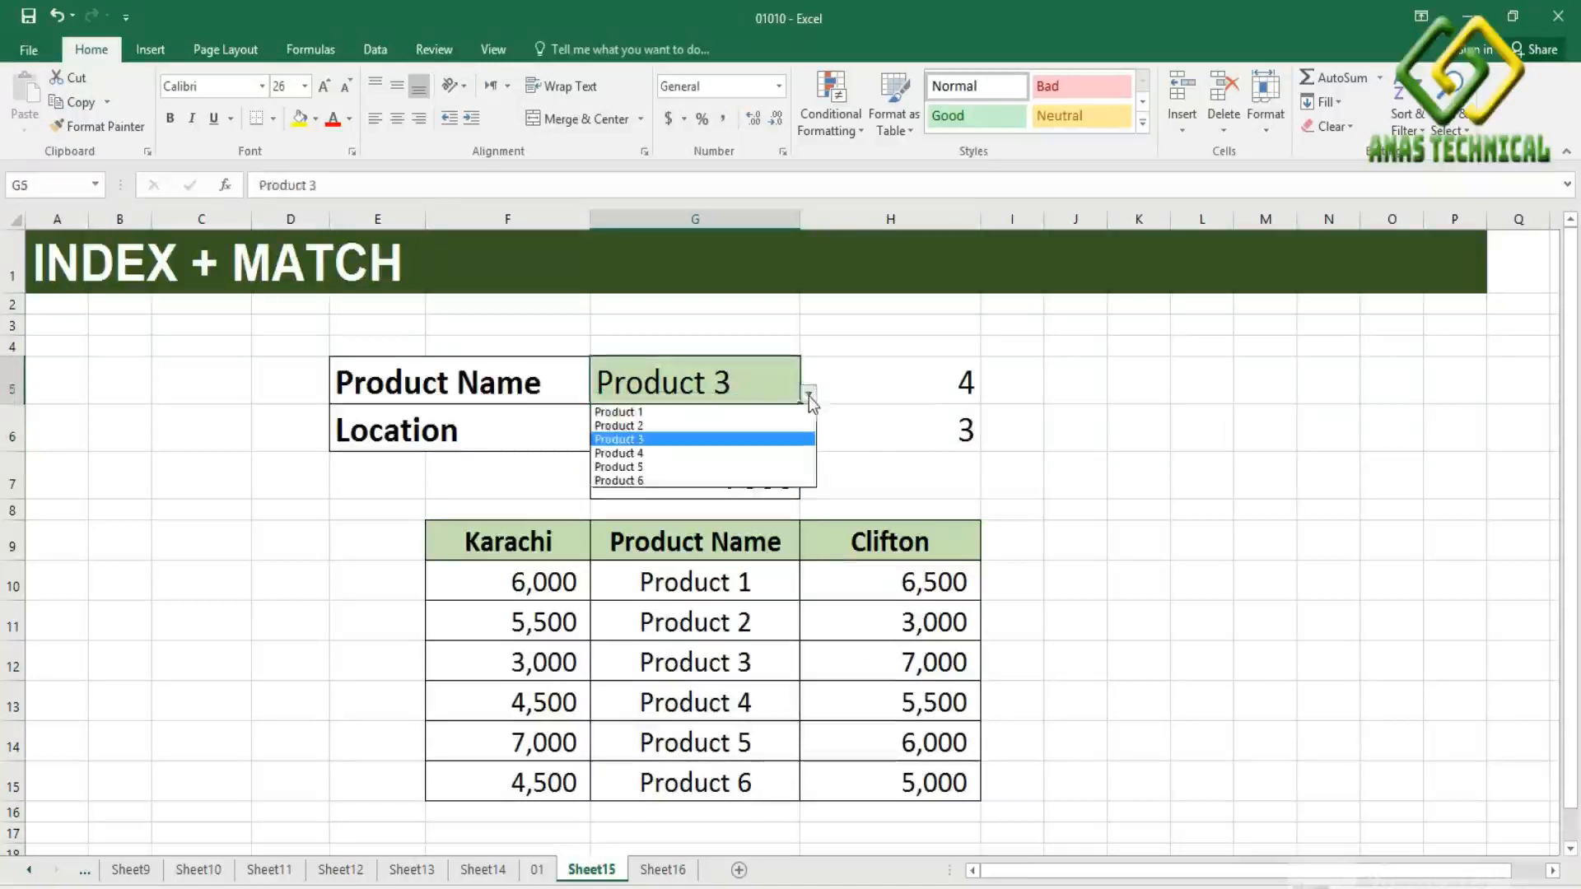
click(647, 482)
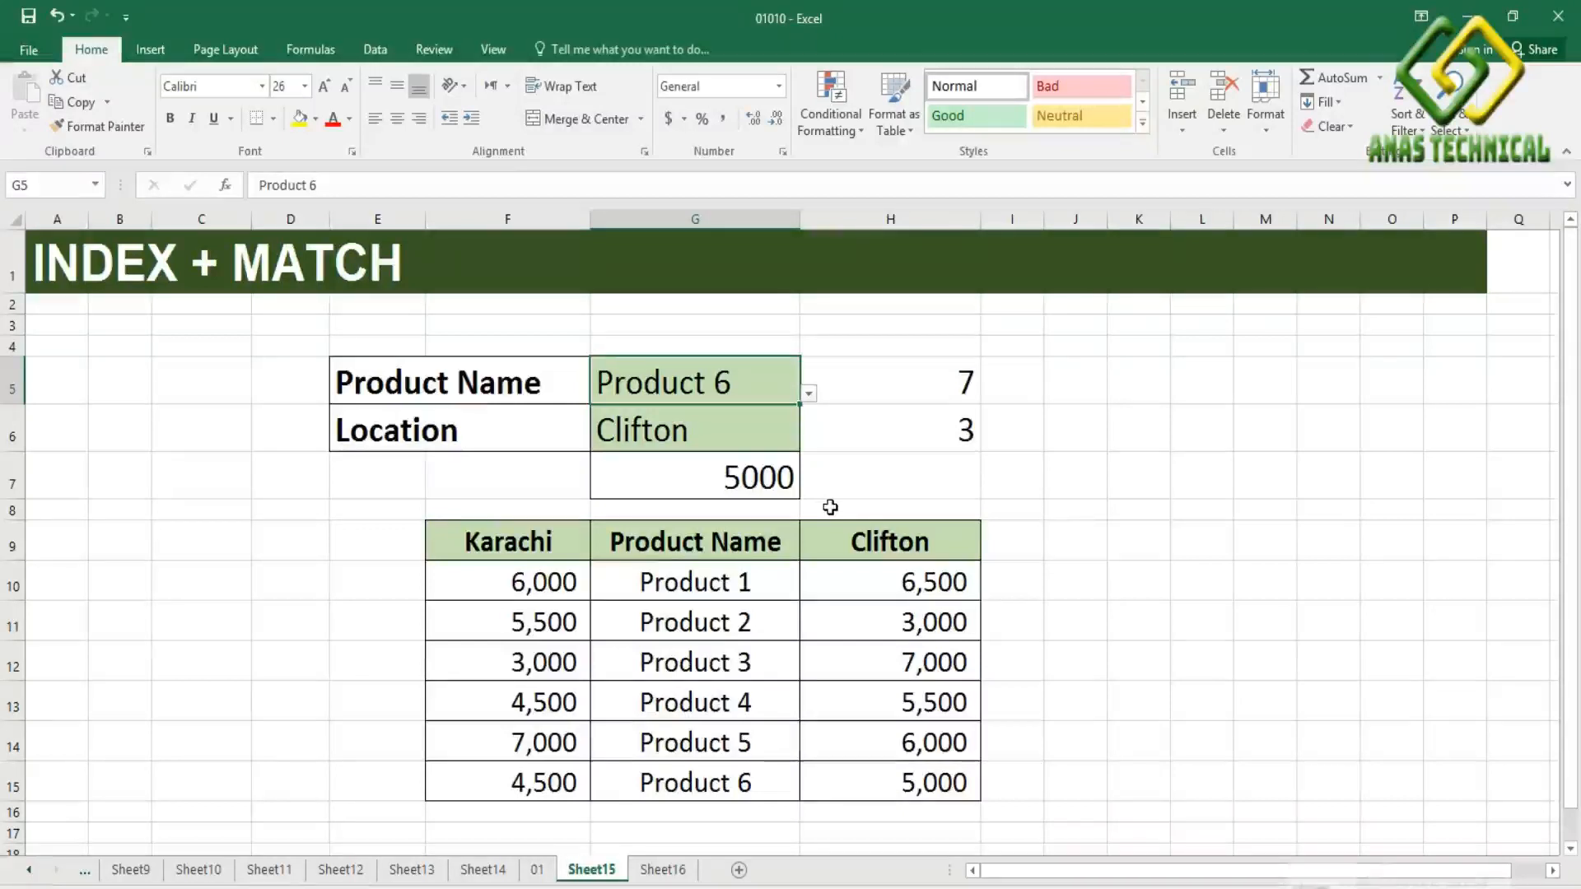
Open the combined INDEX and MATCH formula in G7 to review its arguments
click(667, 483)
double_click(667, 483)
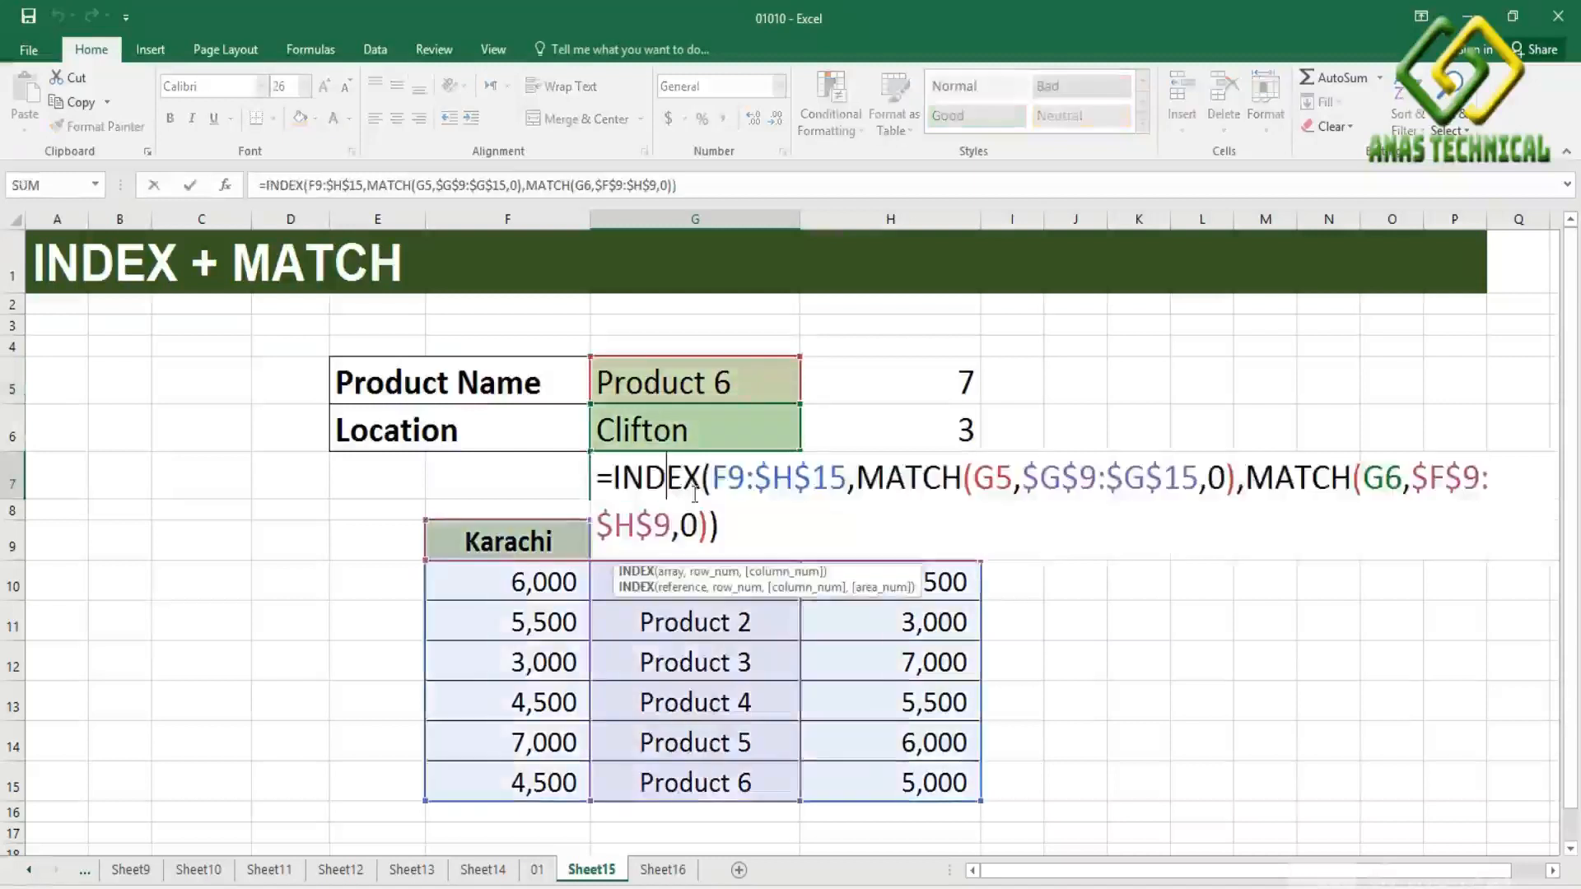